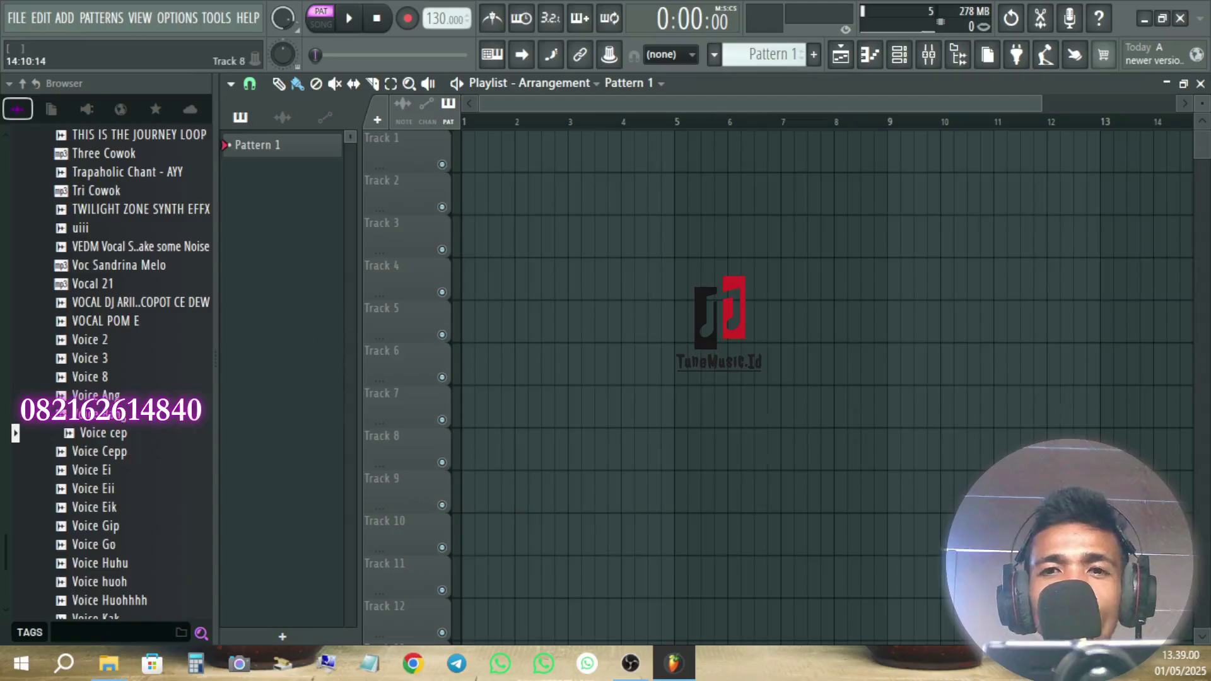
Bring the Voc Ku Melayangkan ke Gunung audio file onto Track 1 at bar 1 and trim off its leading silence
key("alt+Tab")
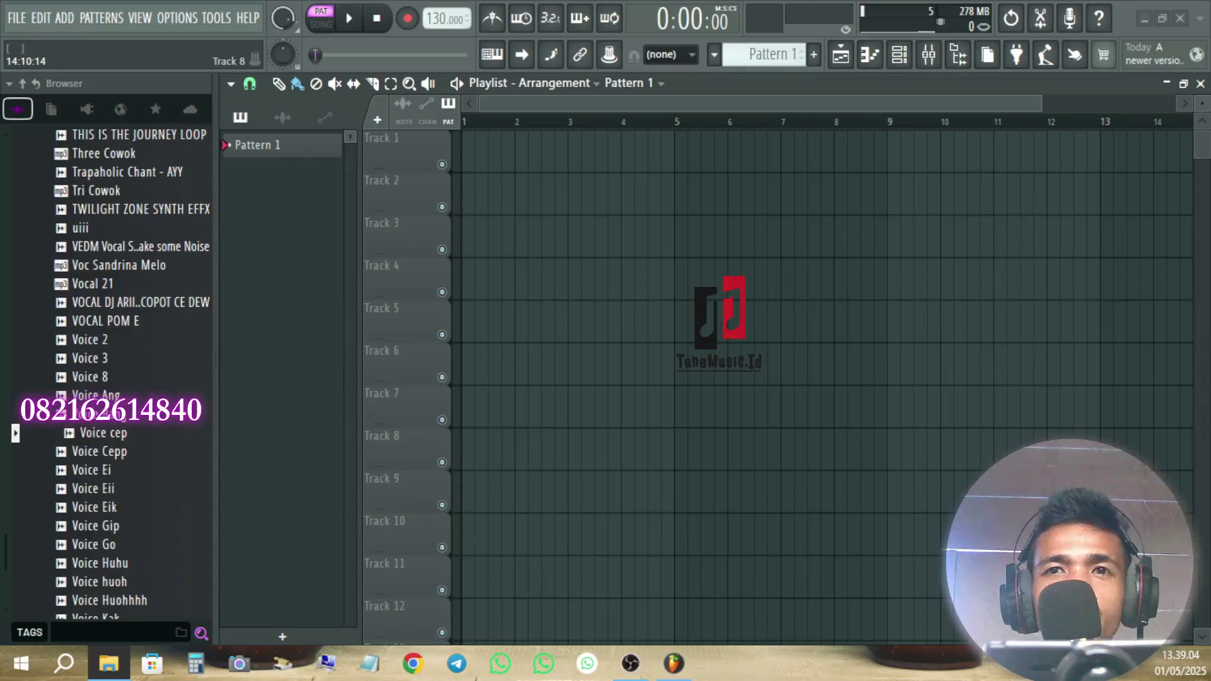
left_click_drag(900, 251, 463, 153)
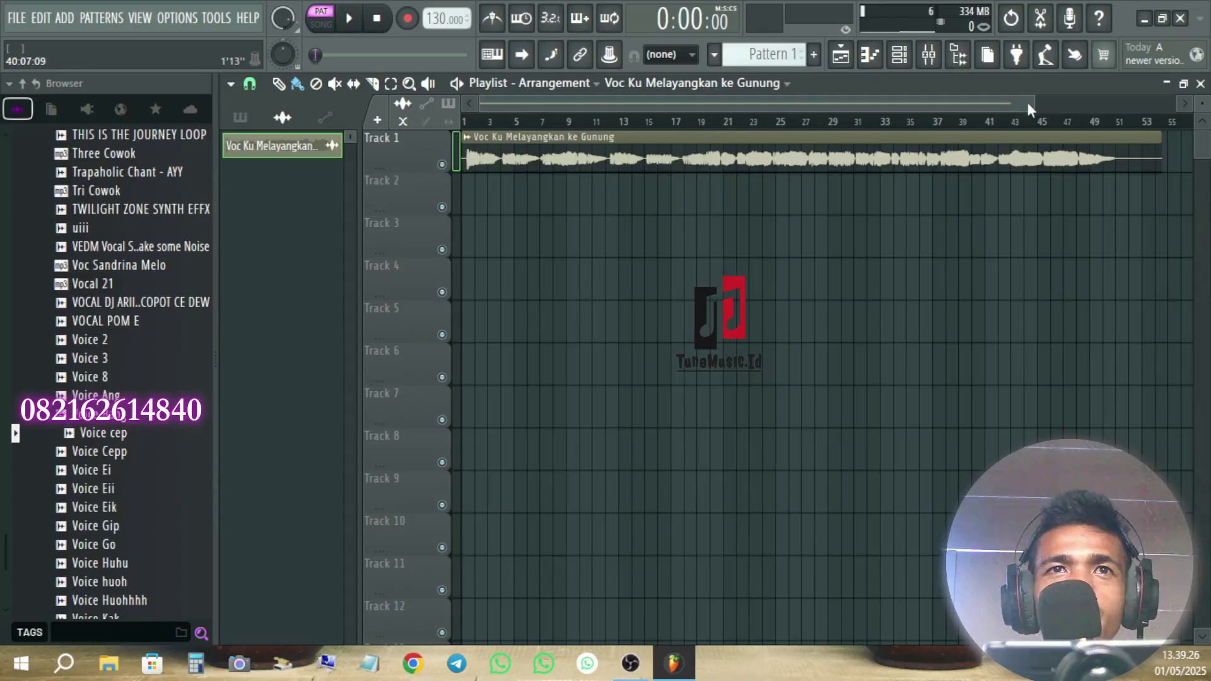
left_click_drag(1032, 109, 490, 214)
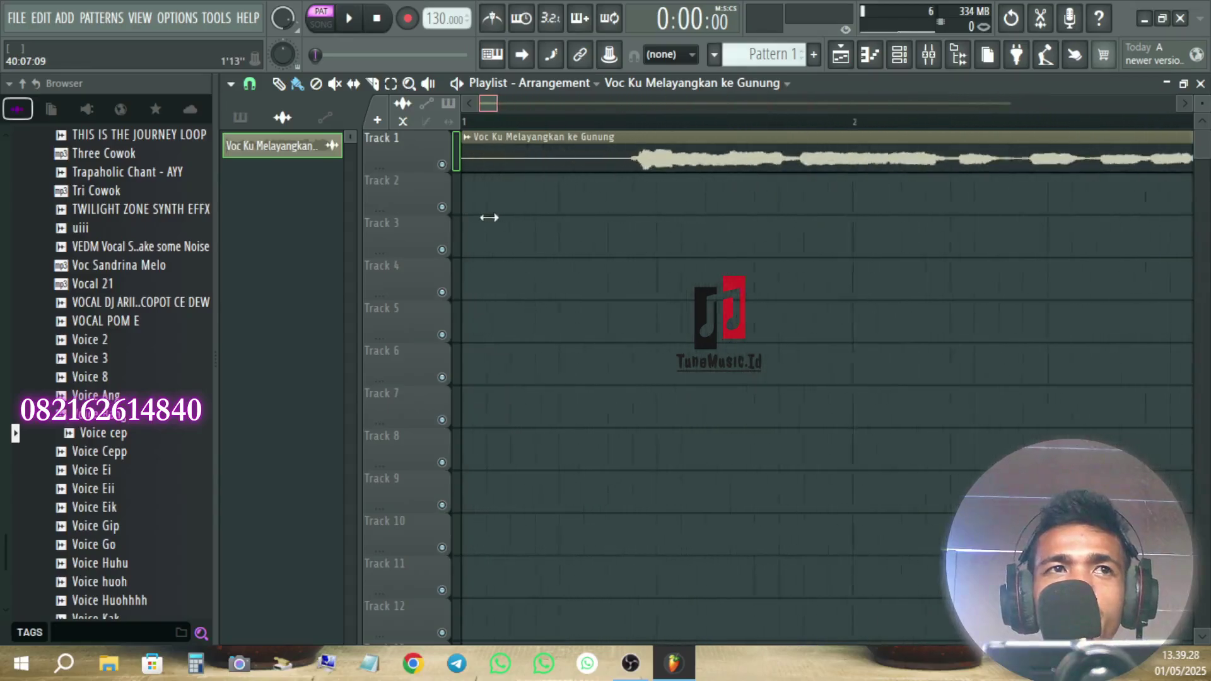
left_click_drag(463, 166, 388, 154)
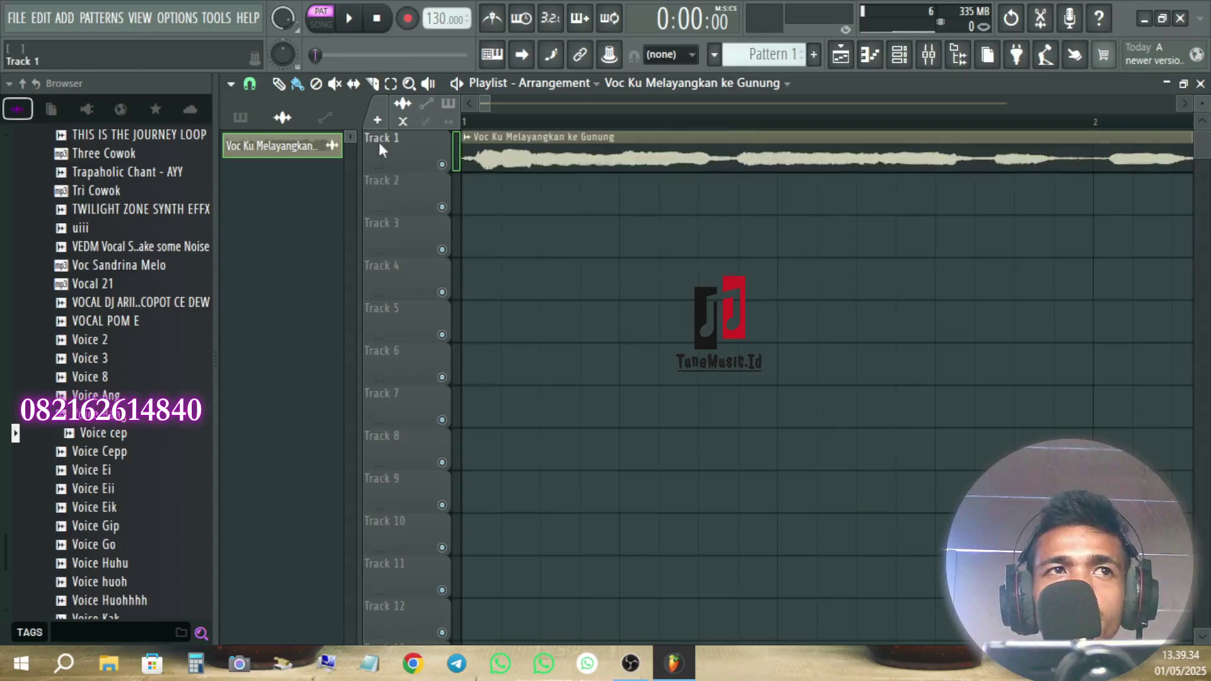
Switch playback to song mode and play the trimmed vocal clip from the beginning
left_click(321, 24)
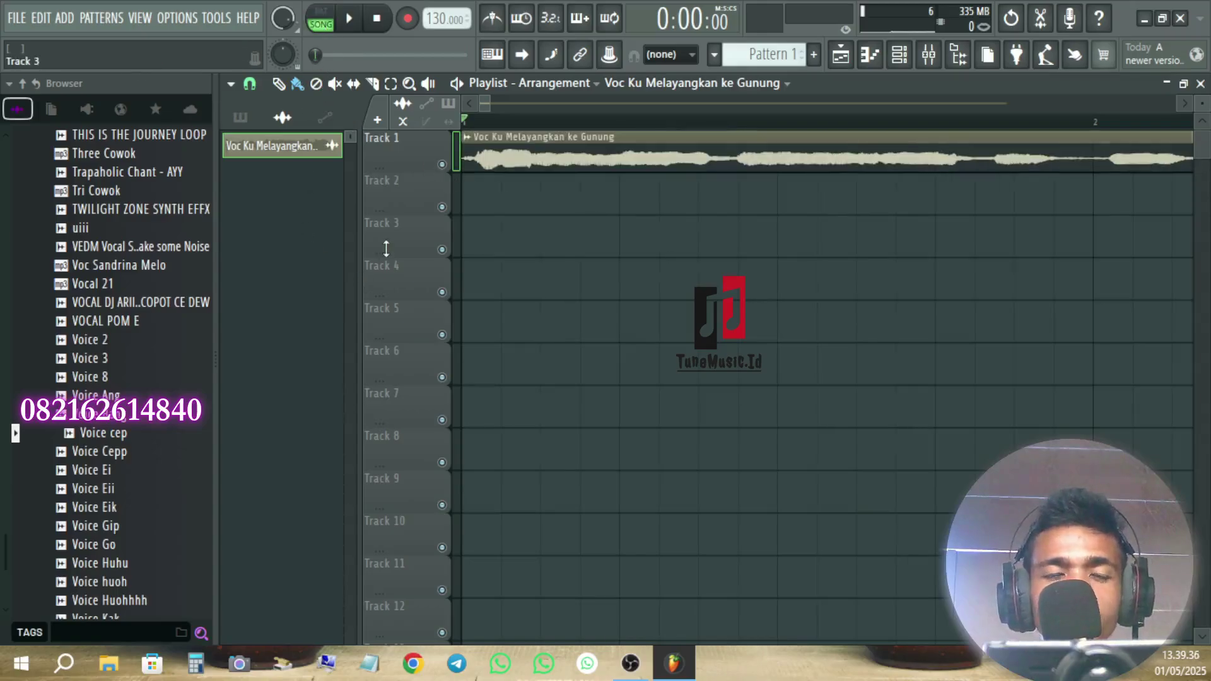
key("space")
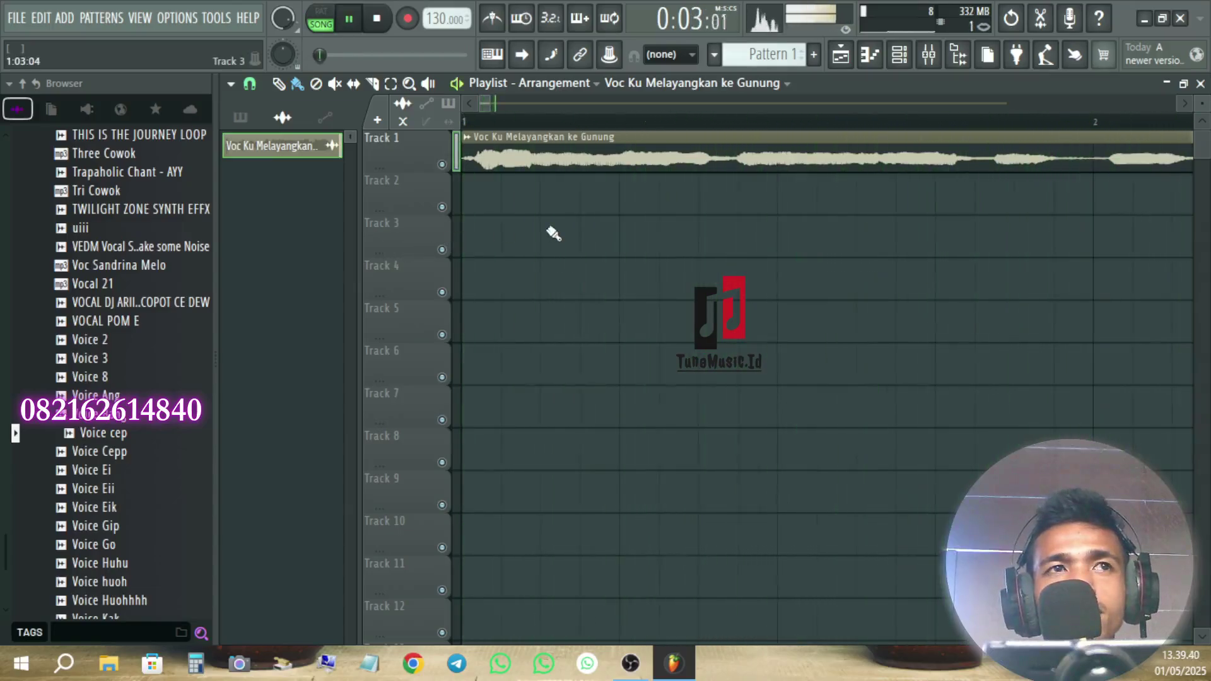
key("space")
scroll(558, 233, "down", 4)
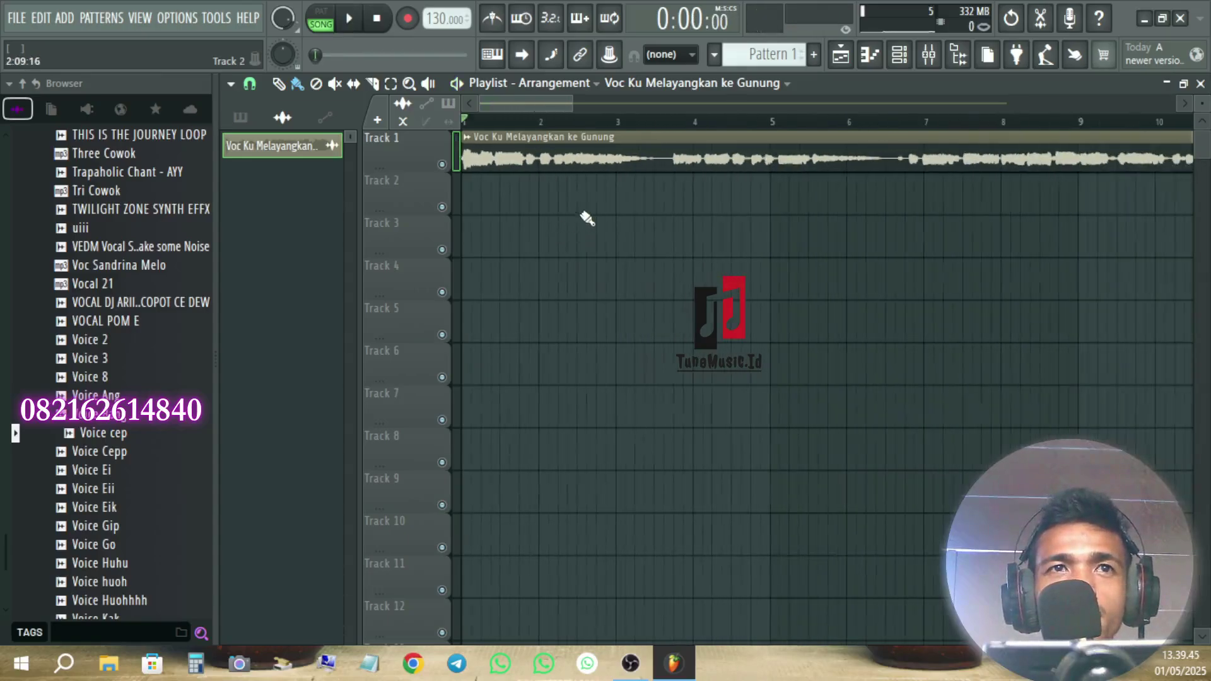
scroll(585, 217, "down", 5)
key("space")
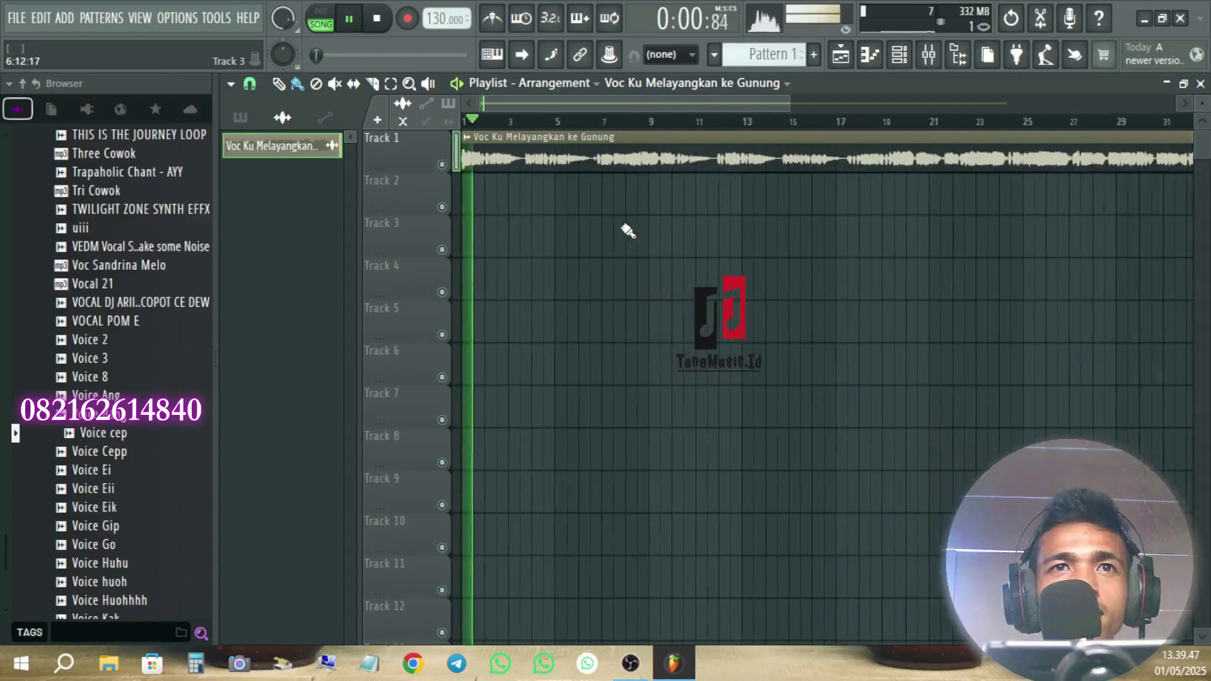
Shorten the end of the vocal clip to a length of 5:08:21, around the middle of bar 6, and stop playback
scroll(911, 177, "down", 4)
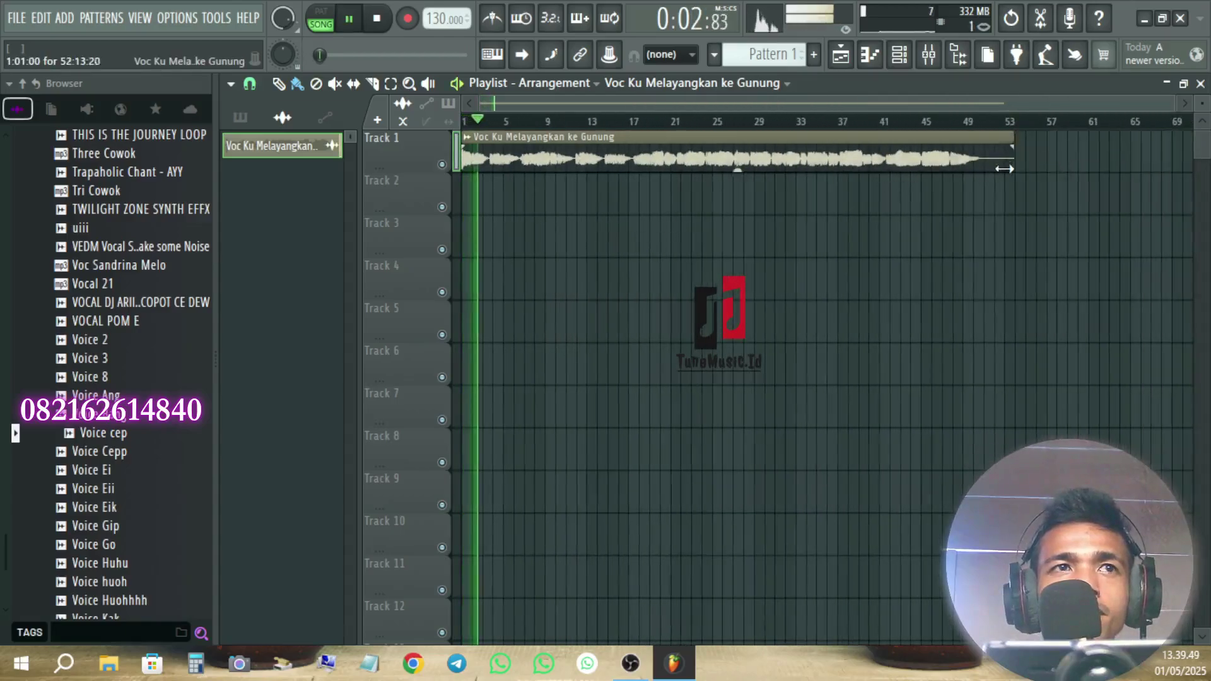
scroll(554, 183, "up", 4)
scroll(530, 202, "up", 3)
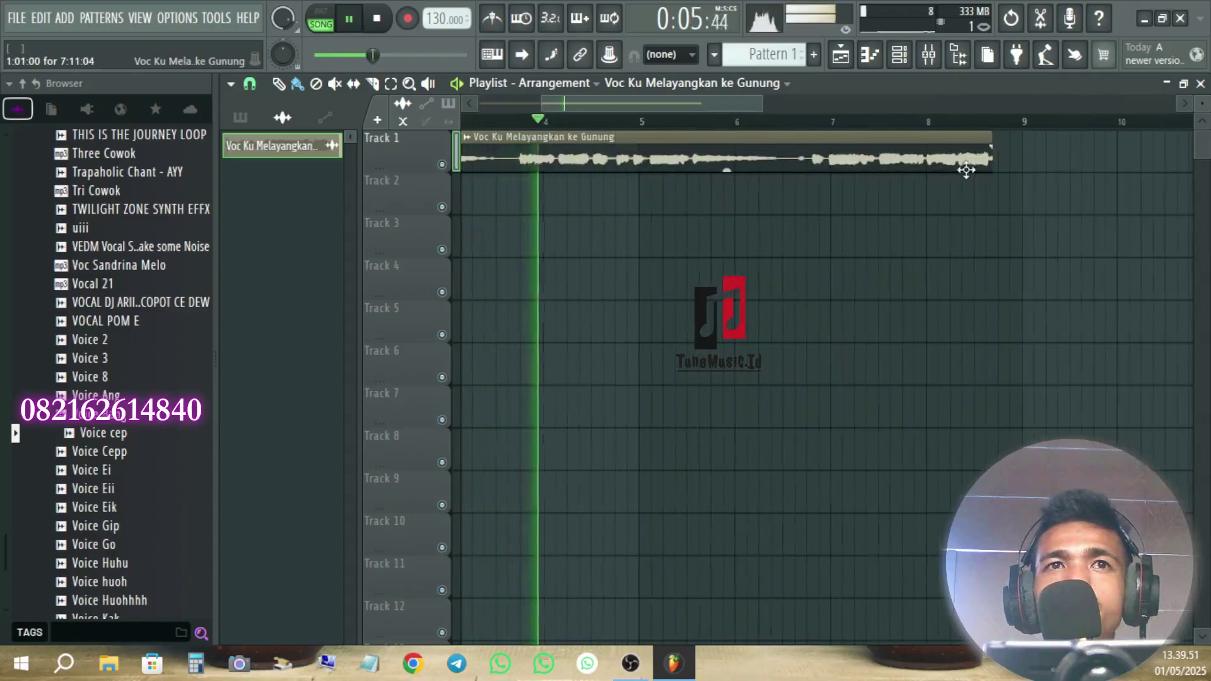
left_click_drag(993, 171, 787, 182)
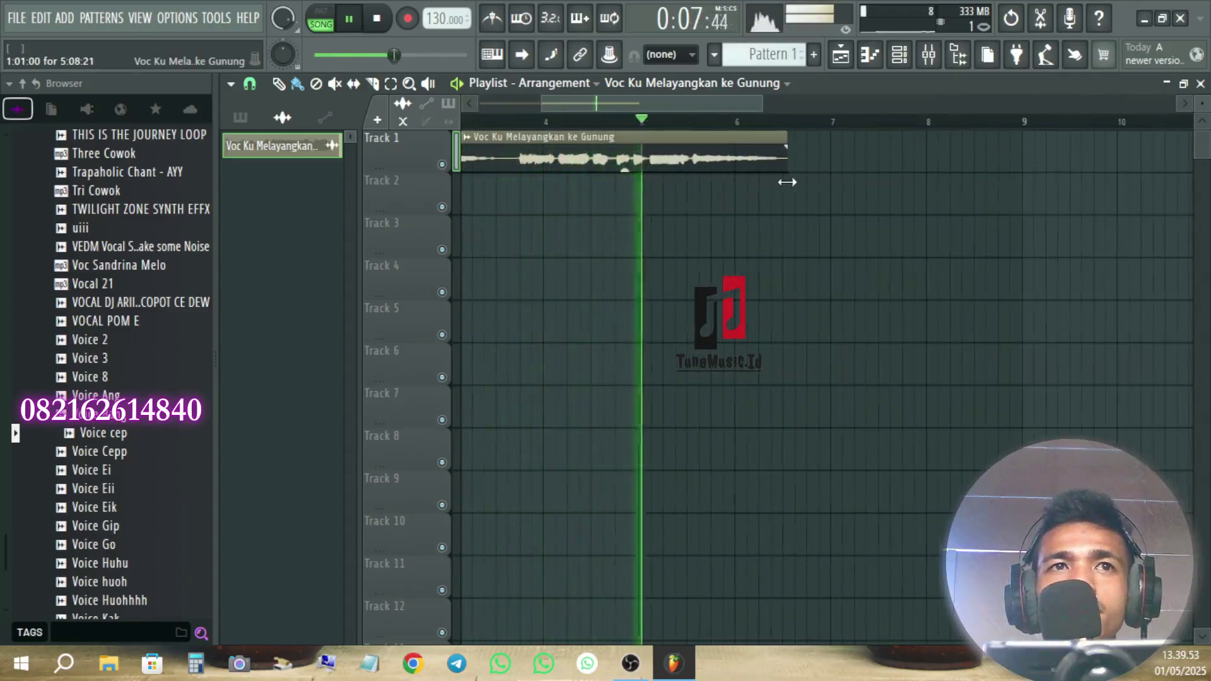
key("space")
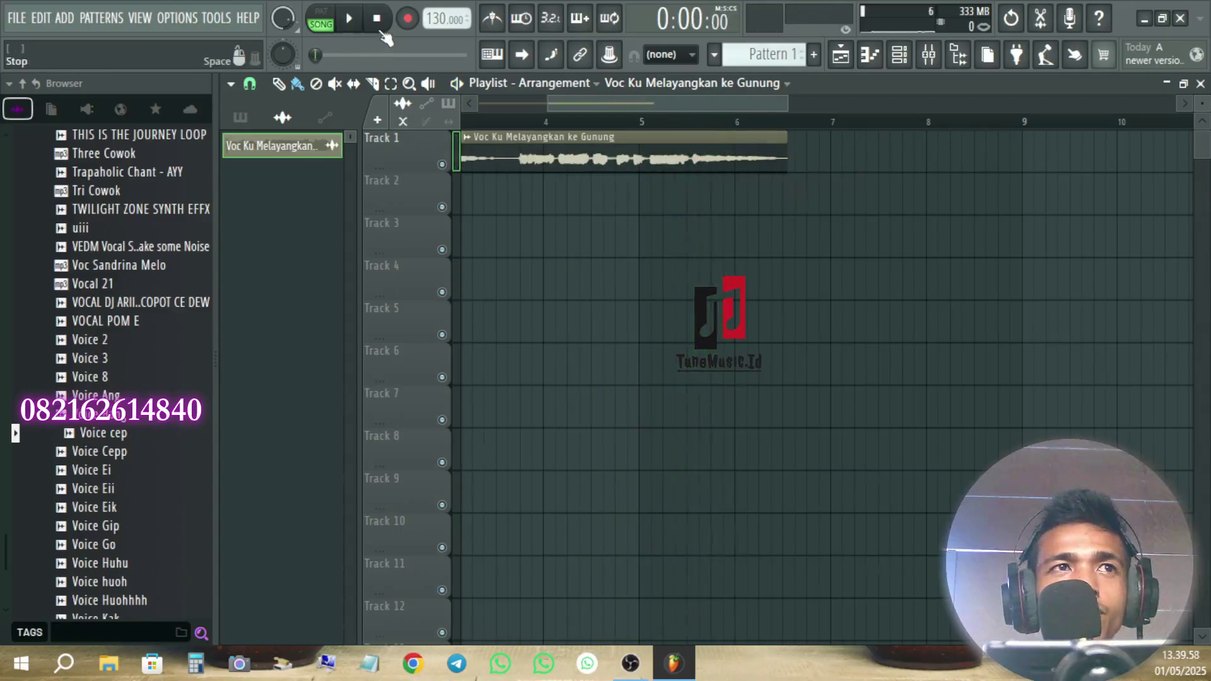
Route the vocal clip's channel to mixer track 1 and close its channel settings
left_click_drag(644, 104, 406, 123)
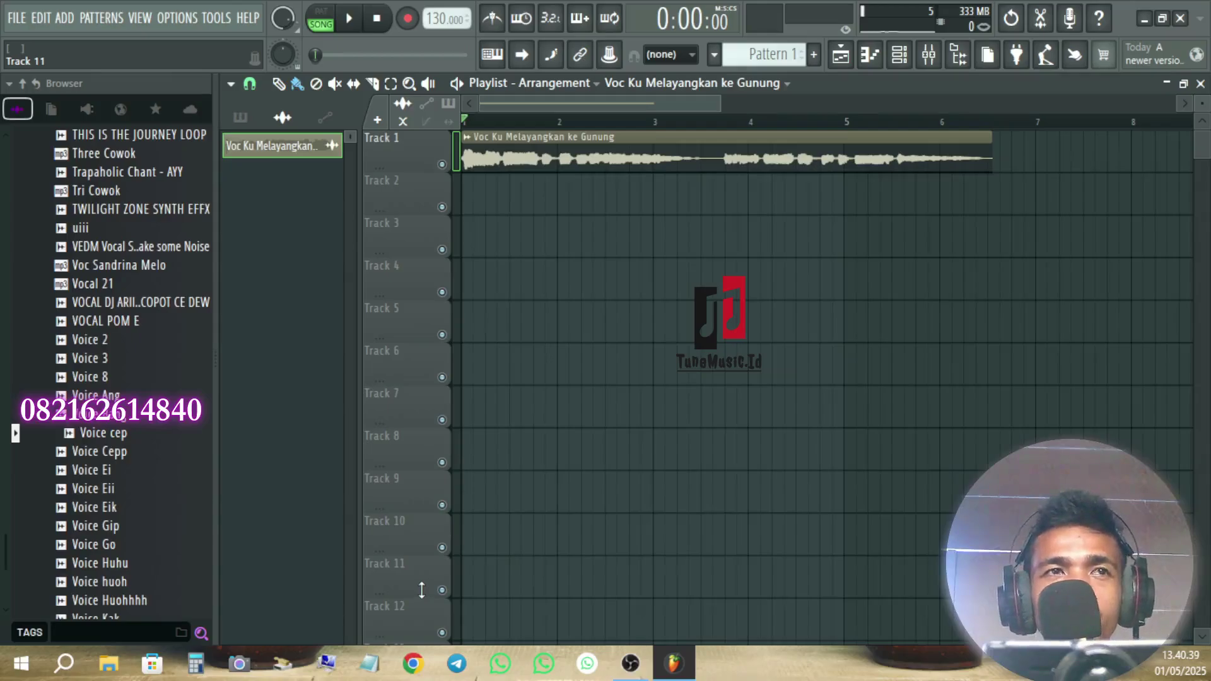
double_click(520, 156)
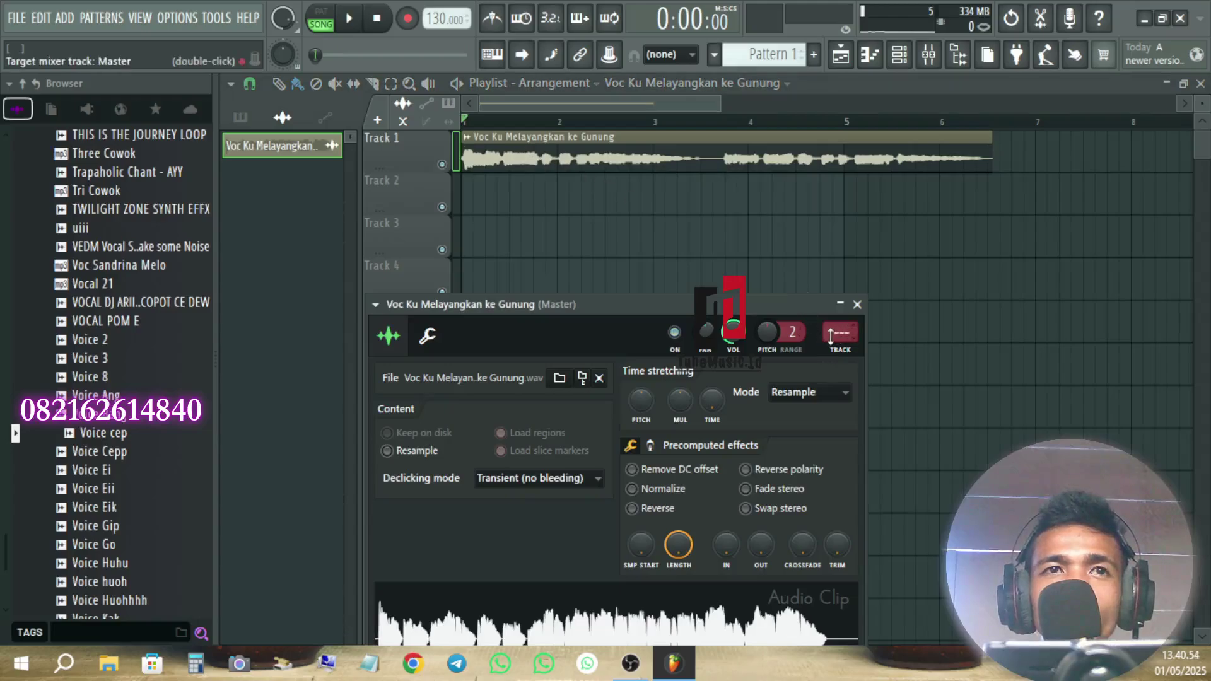
scroll(830, 337, "up", 1)
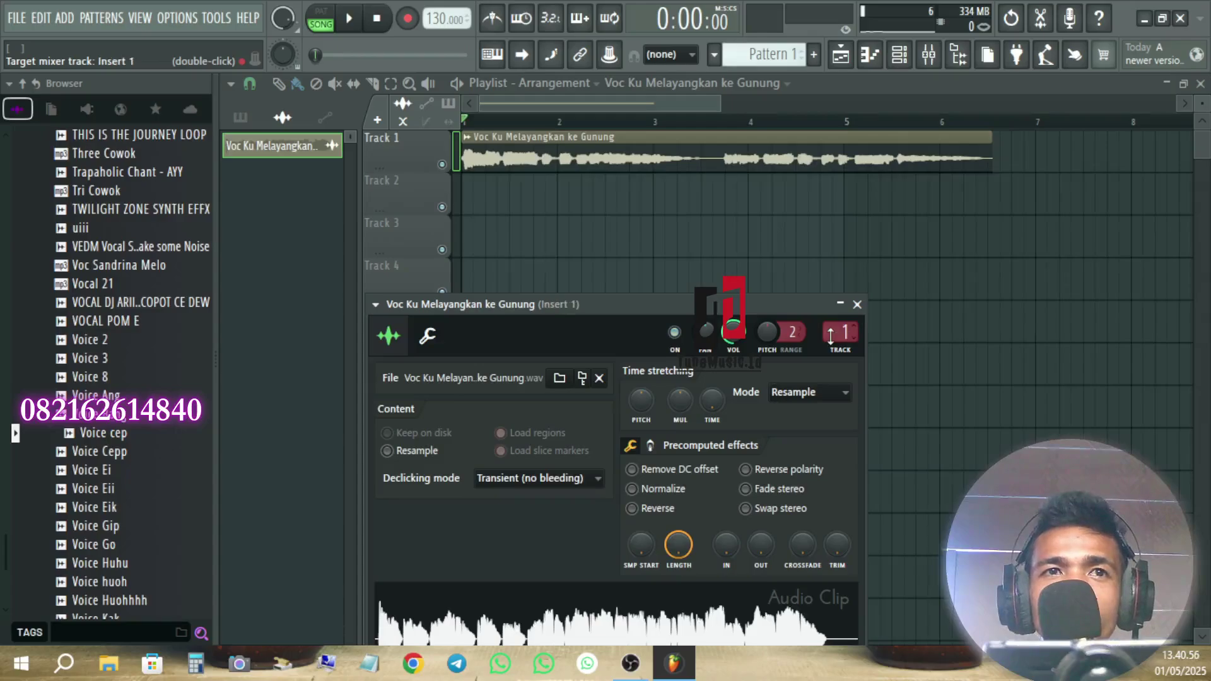
left_click(857, 305)
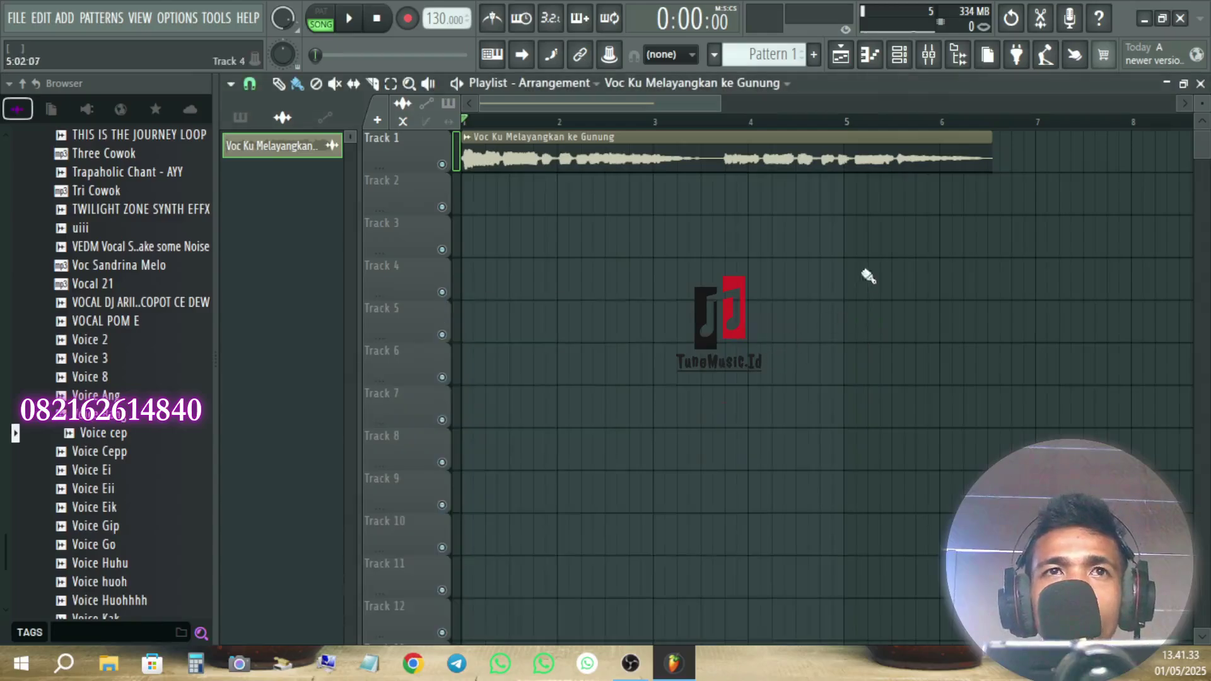
Play the song with the mixer open to check that the vocal's signal reaches Insert 1, and return to the playlist
left_click(930, 65)
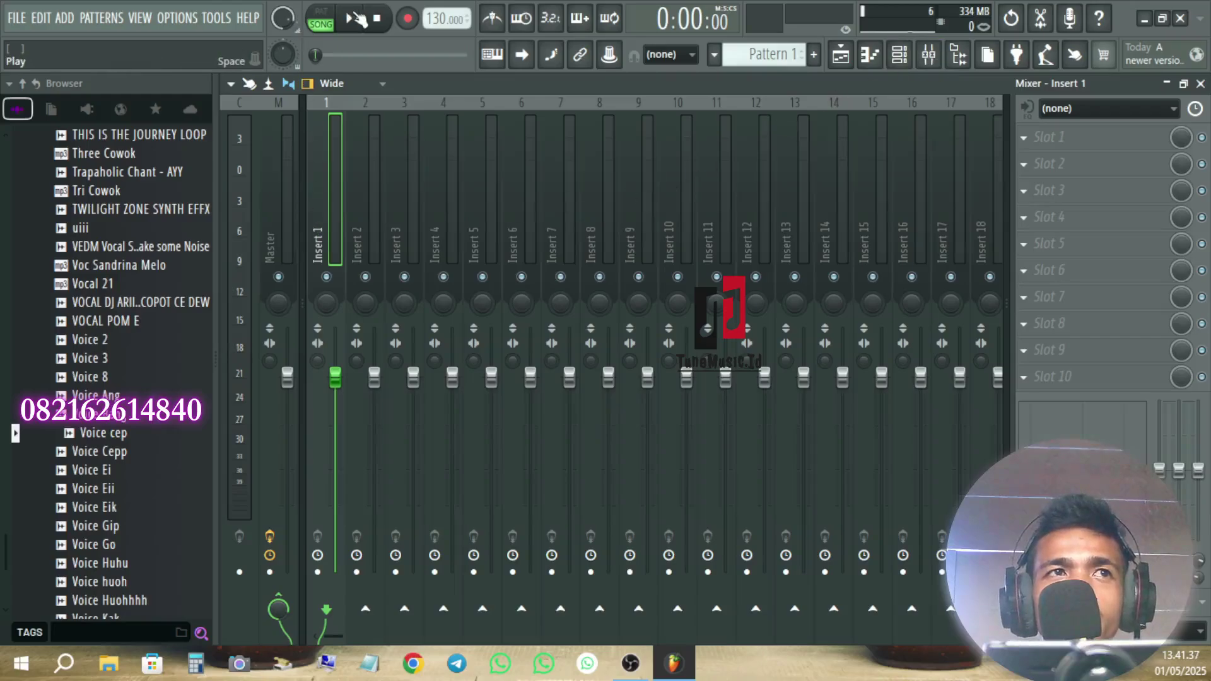
left_click(352, 19)
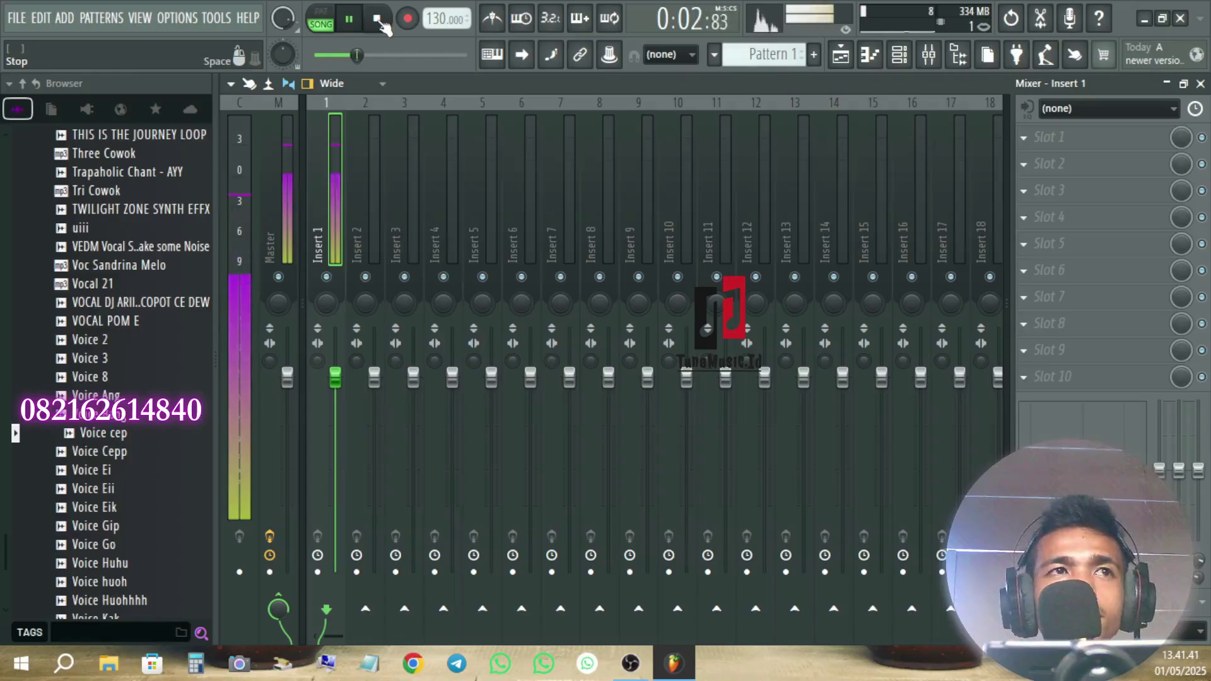
left_click(377, 20)
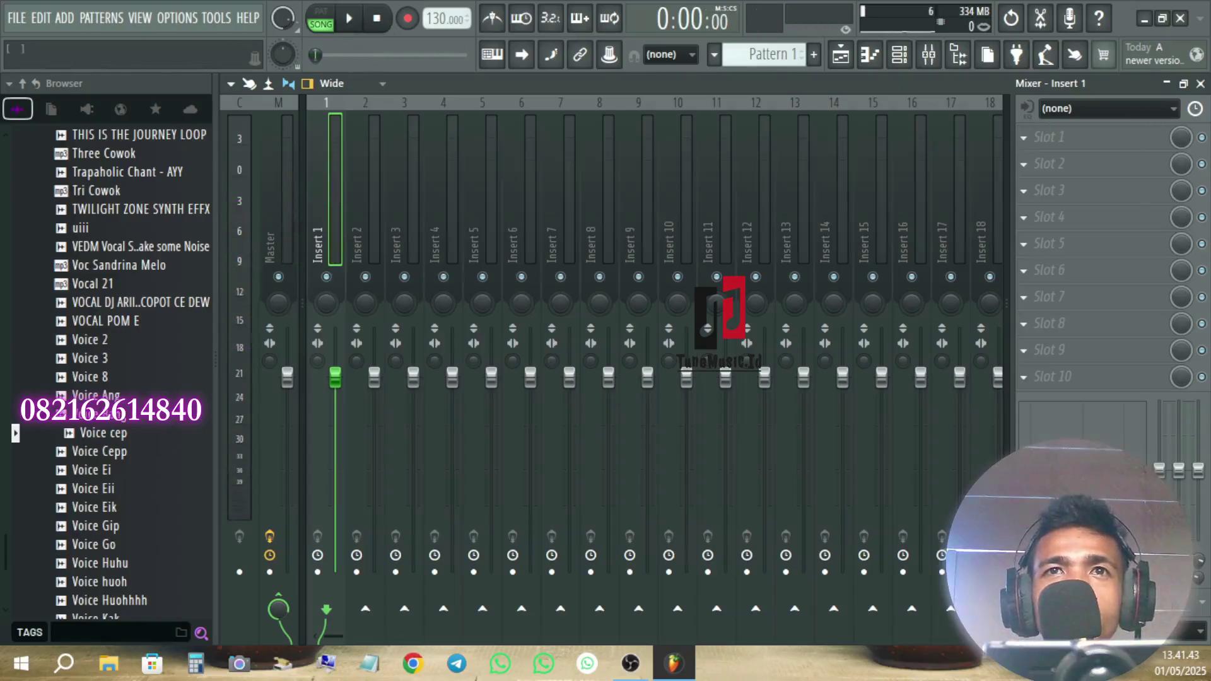
left_click(1201, 84)
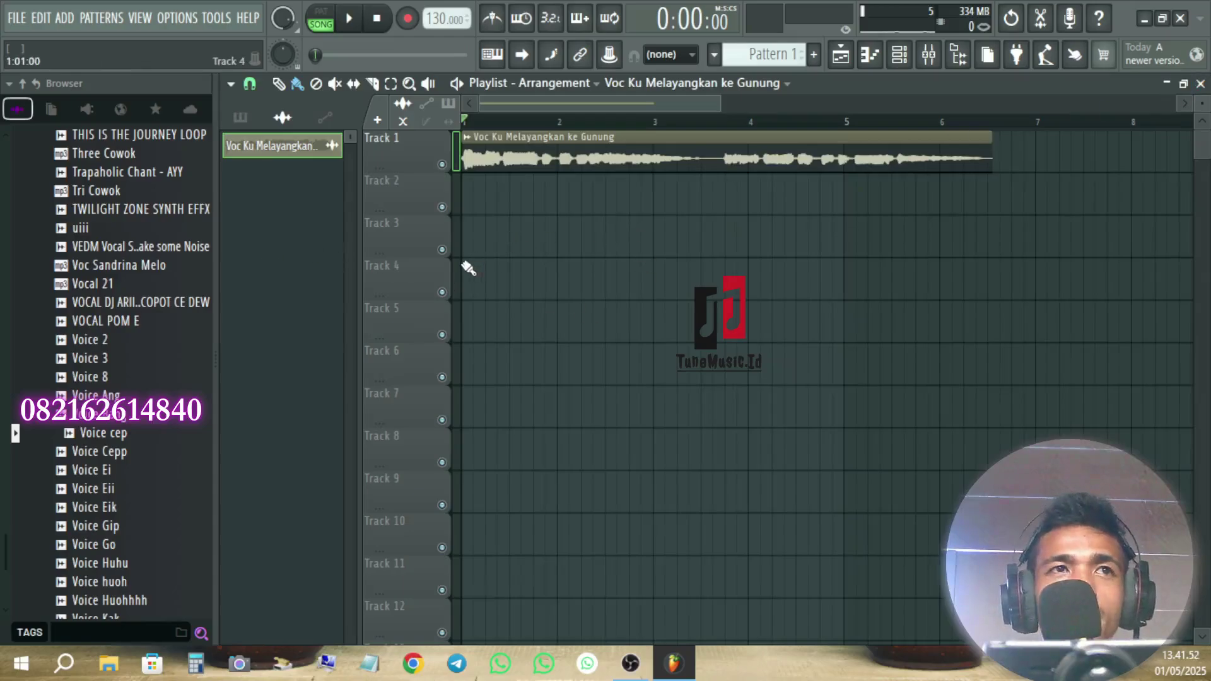
Open the vocal clip's sample for pitch correction in Newtone and maximize the editor
scroll(470, 270, "up", 8)
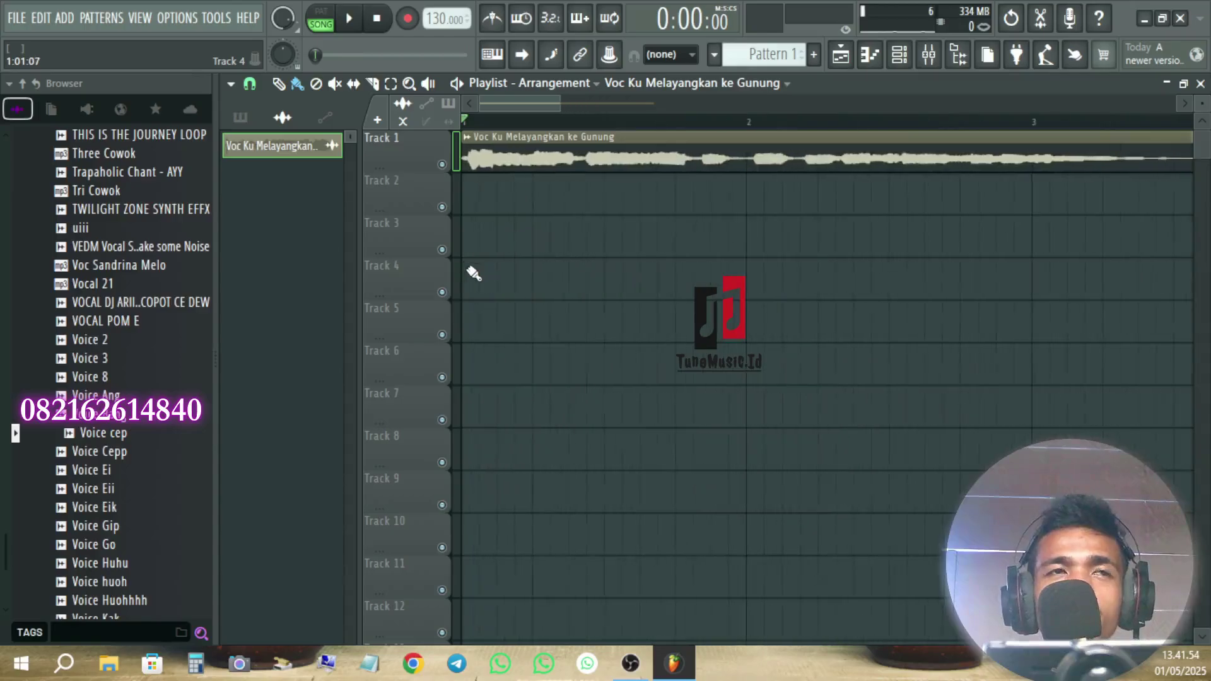
scroll(475, 274, "up", 2)
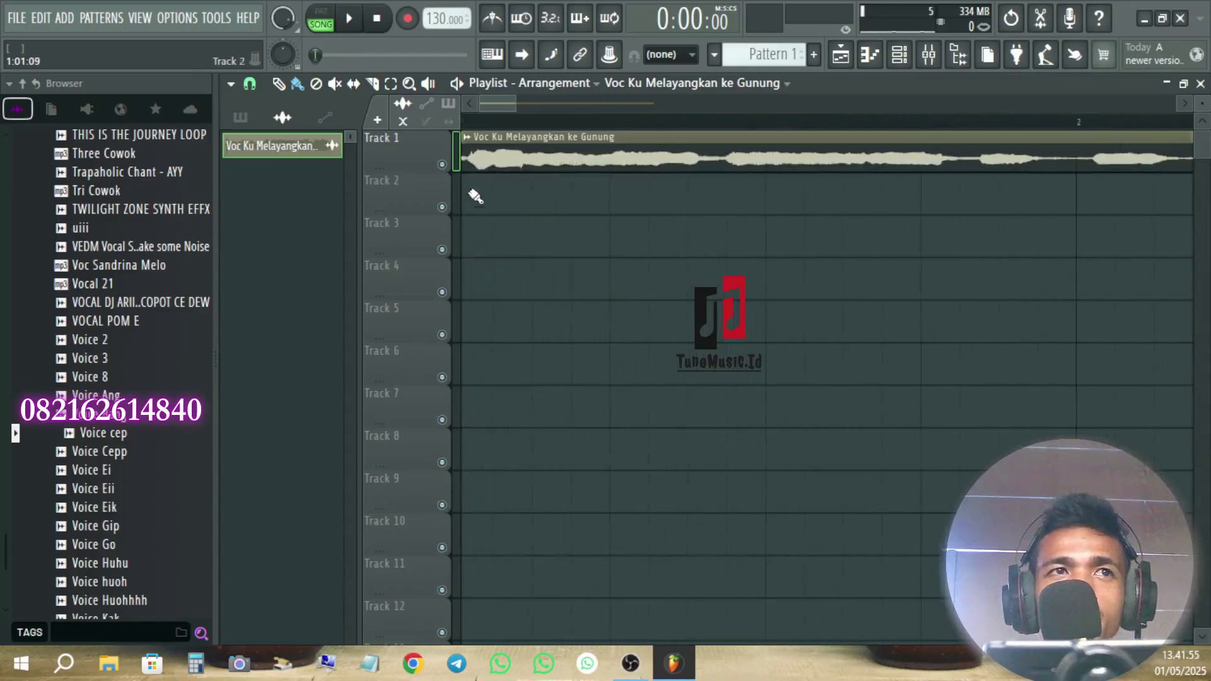
left_click(467, 136)
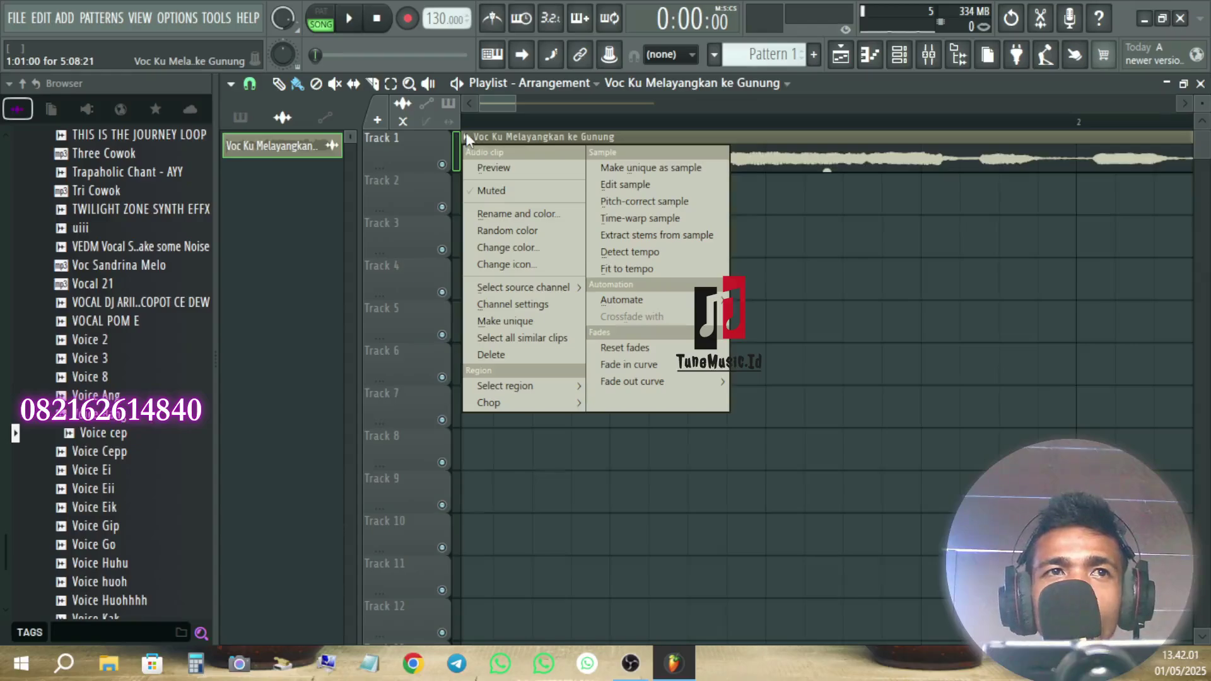
left_click(681, 204)
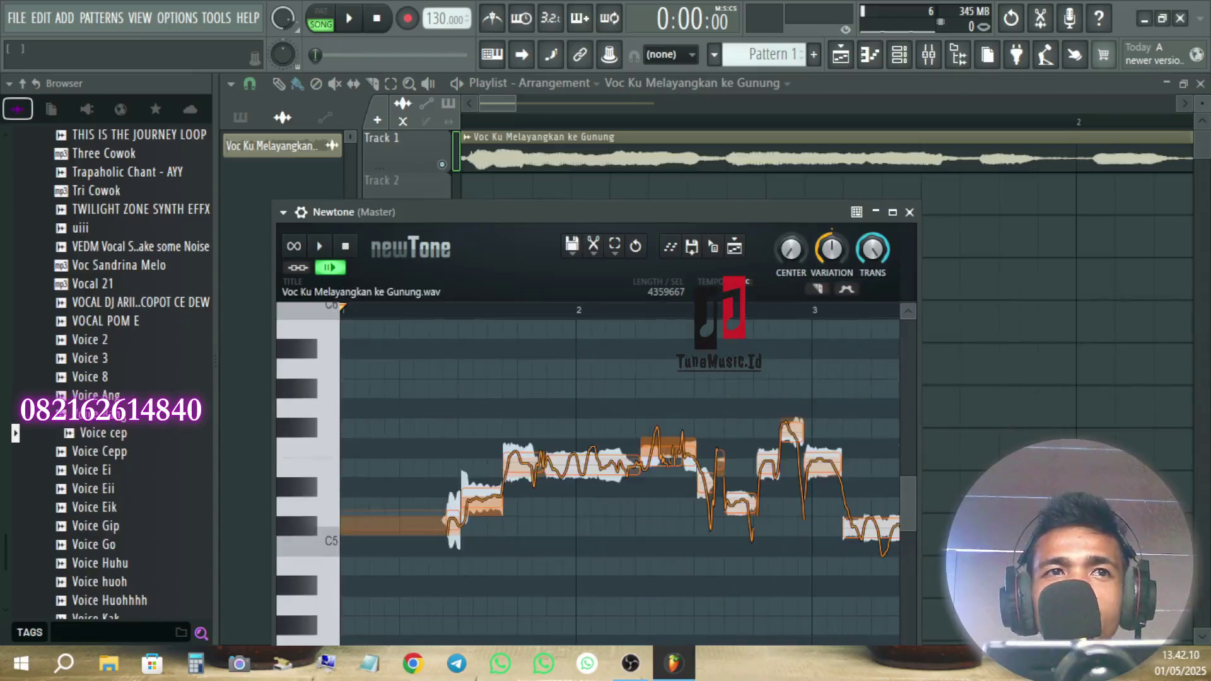
left_click(892, 213)
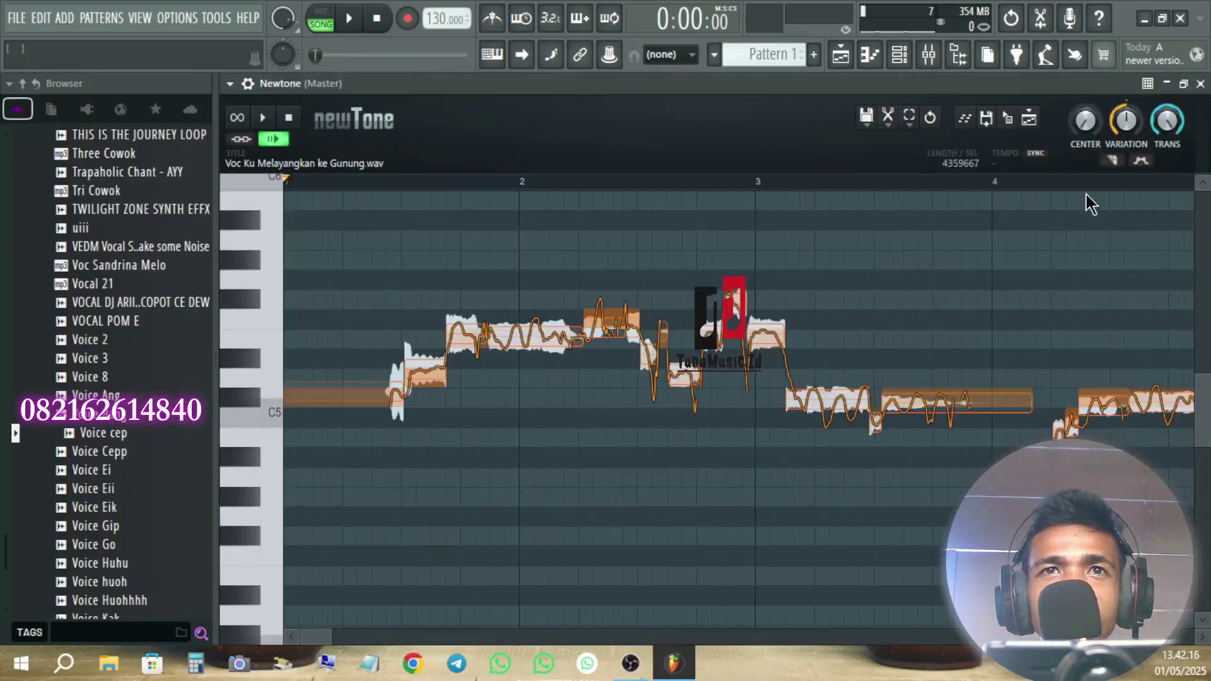
Listen to the vocal in Newtone from the start, from about mid-bar 1, and from just after bar 3 to check its pitch
key("space")
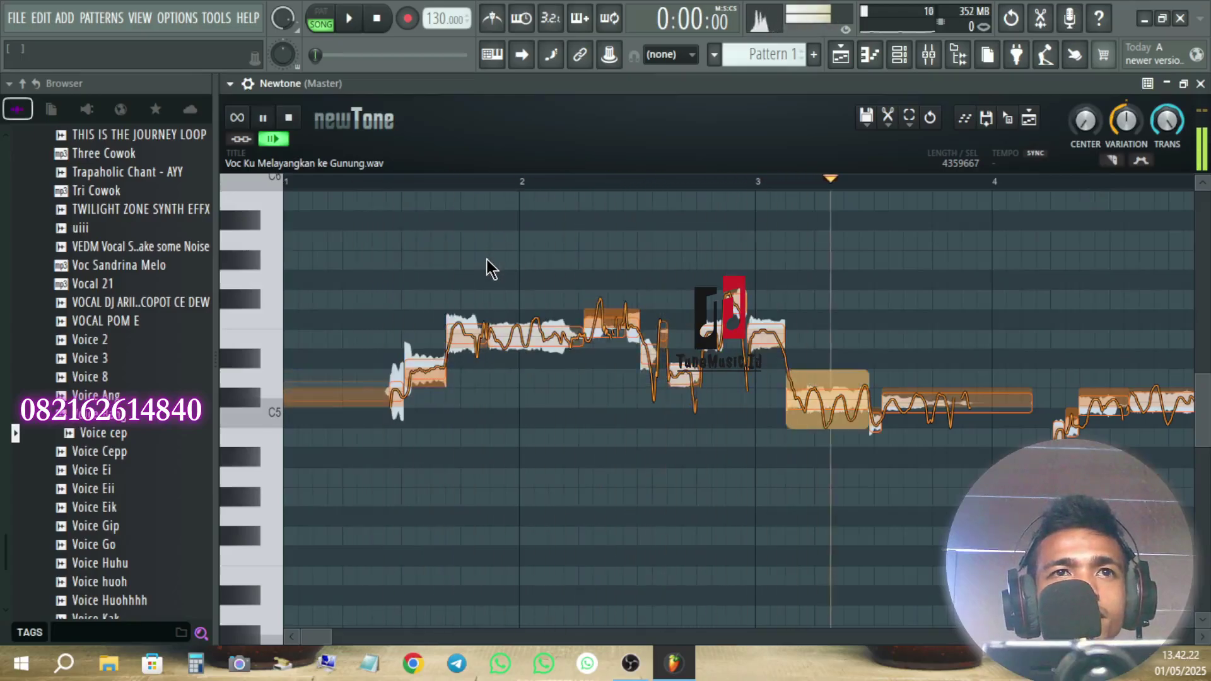
key("space")
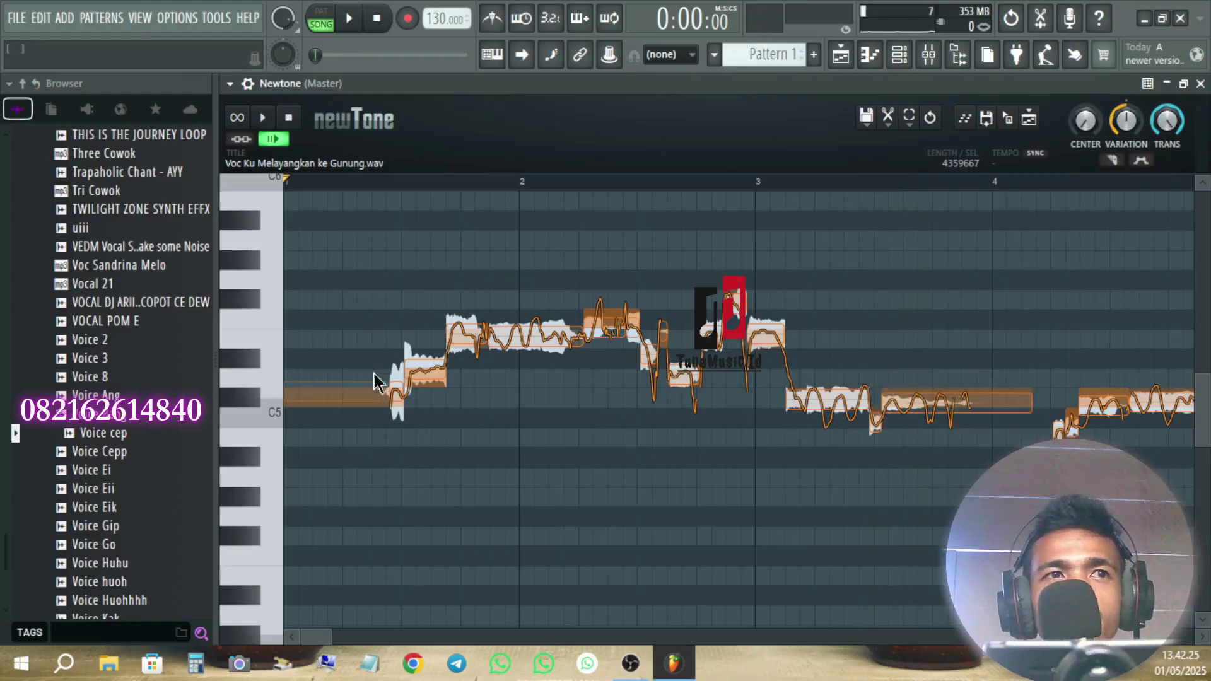
scroll(469, 440, "down", 2)
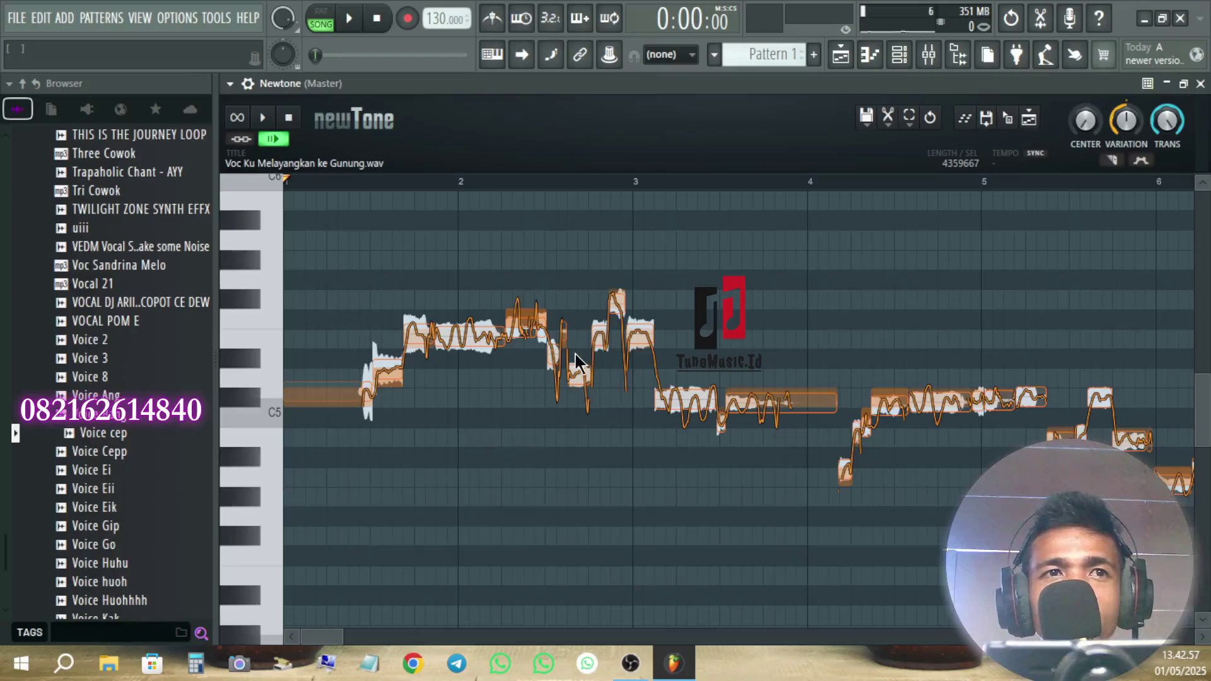
left_click(365, 181)
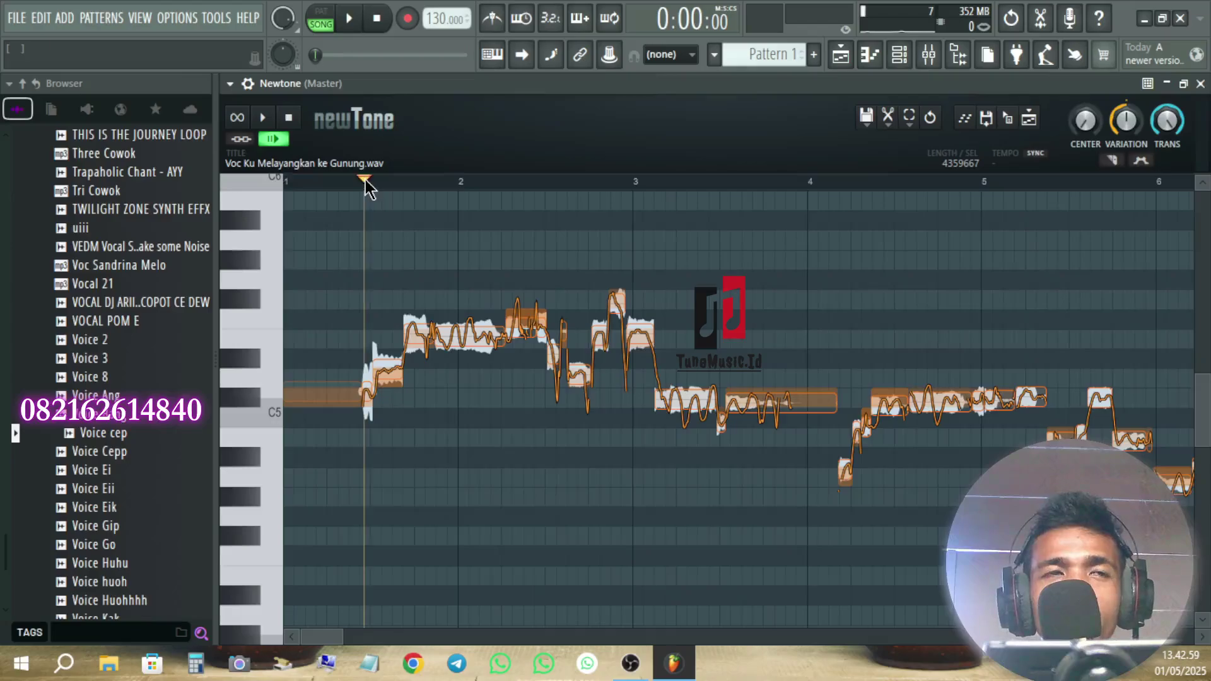
key("space")
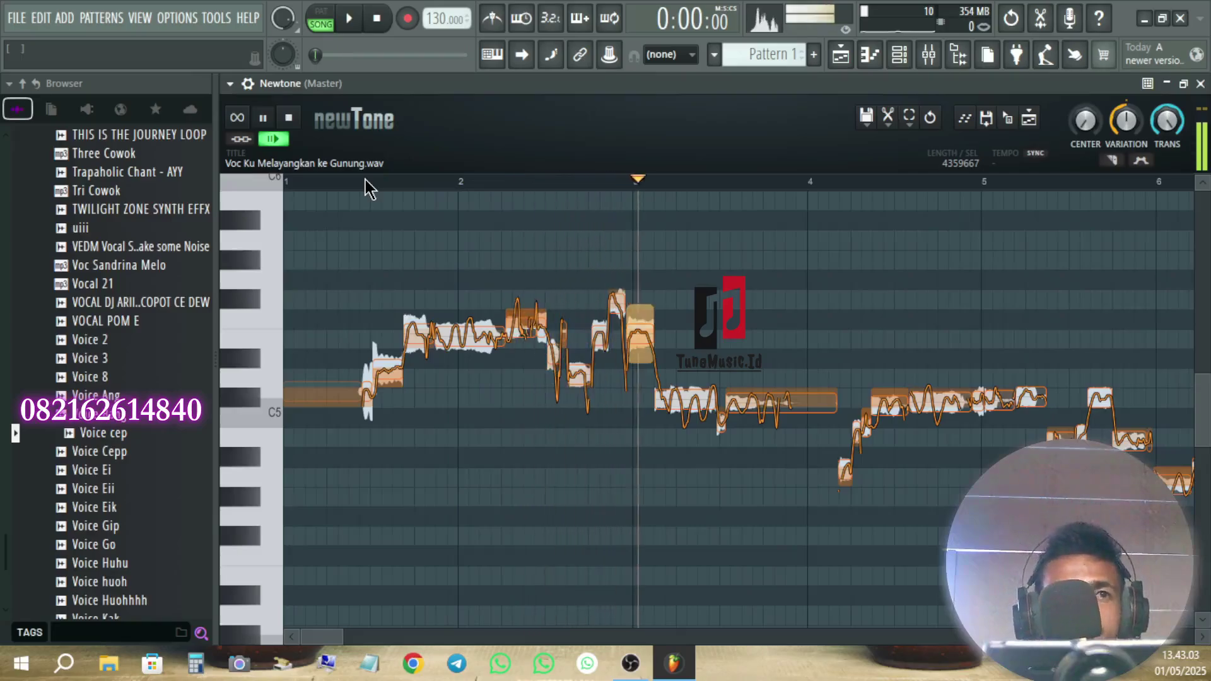
key("space")
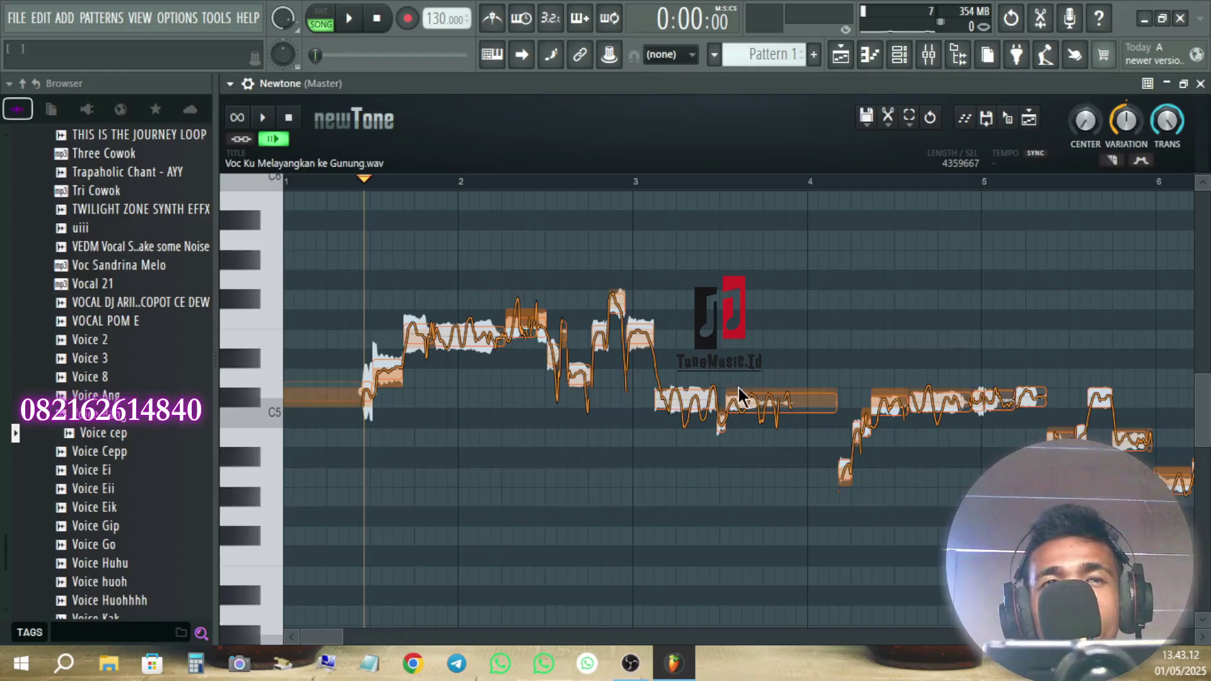
left_click(650, 187)
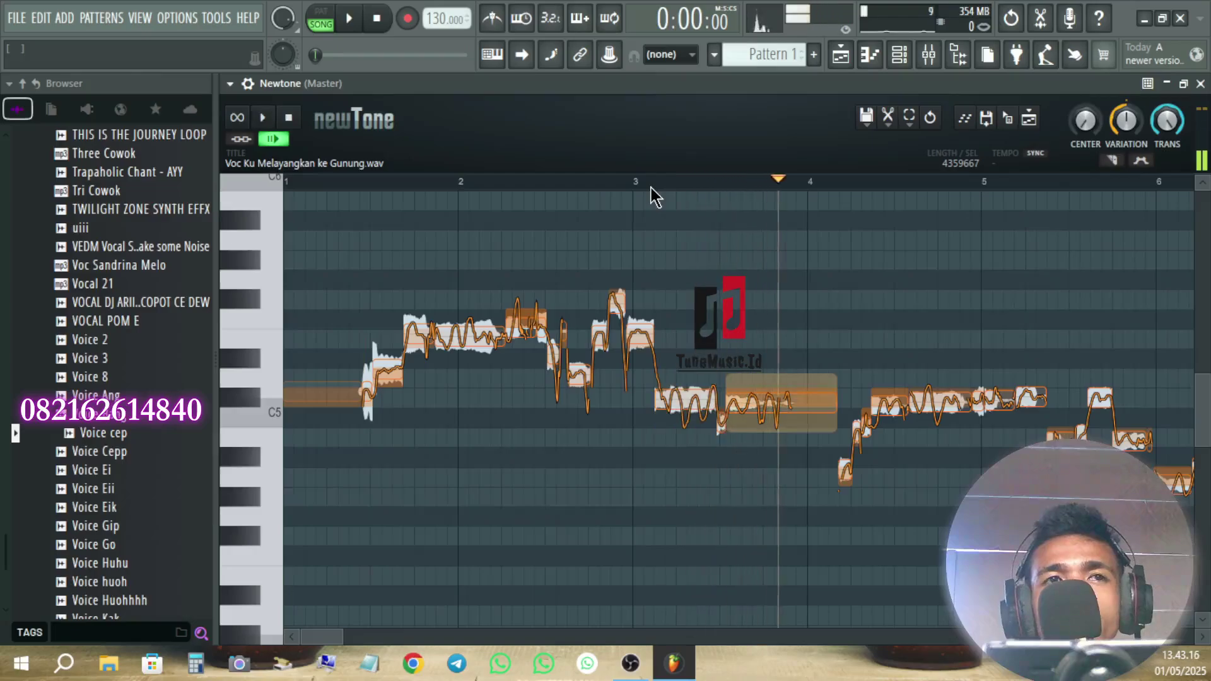
key("space")
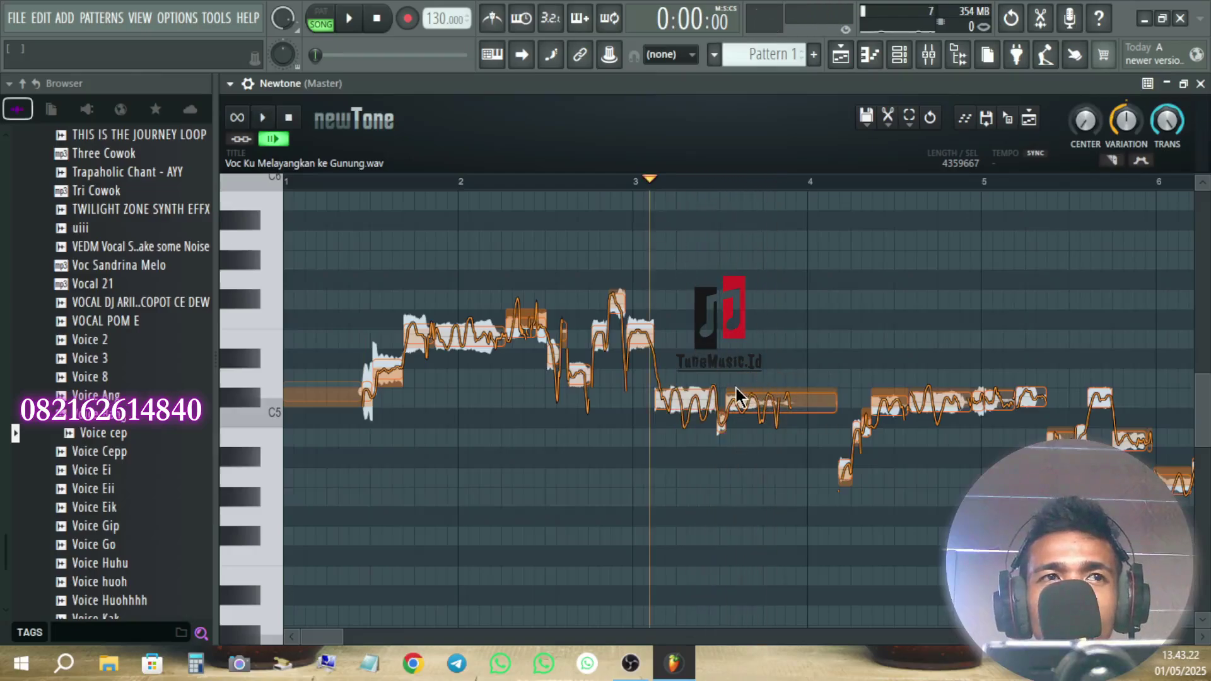
Select all the vocal's notes in Newtone and snap them to their nearest semitones
key("ctrl+a")
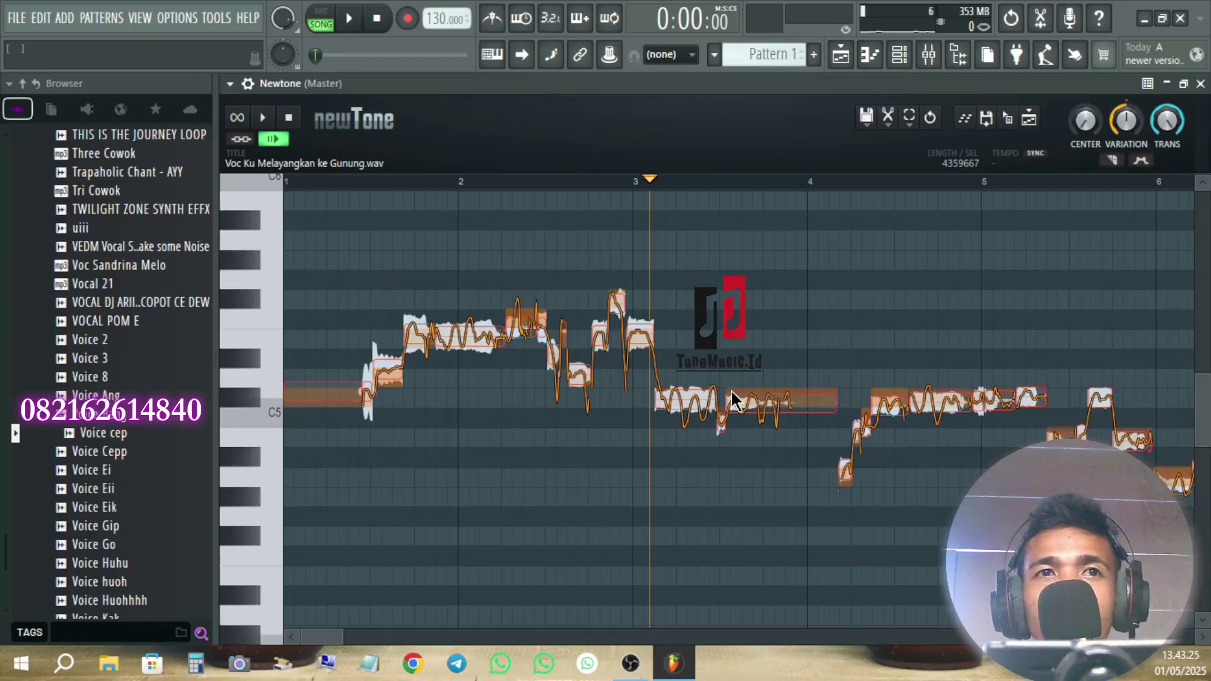
double_click(798, 402)
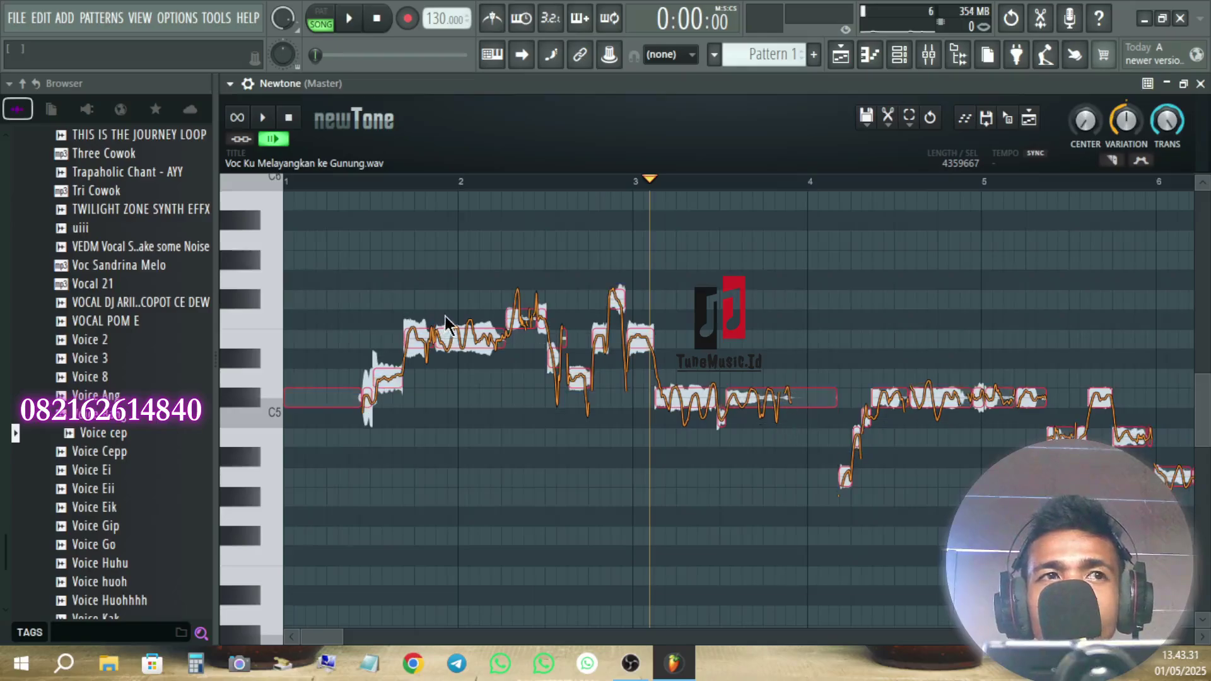
Listen to the snapped vocal notes in Newtone from about mid-bar 1 to check the correction
left_click(362, 372)
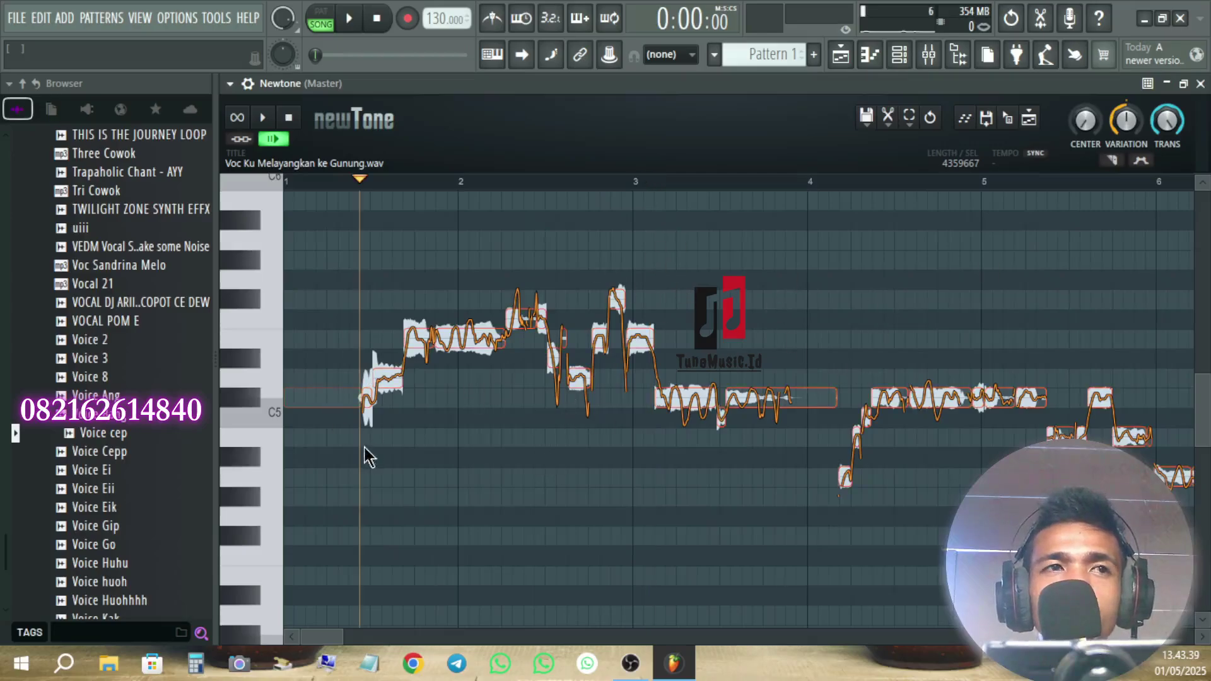
scroll(334, 474, "up", 1)
scroll(354, 470, "up", 1)
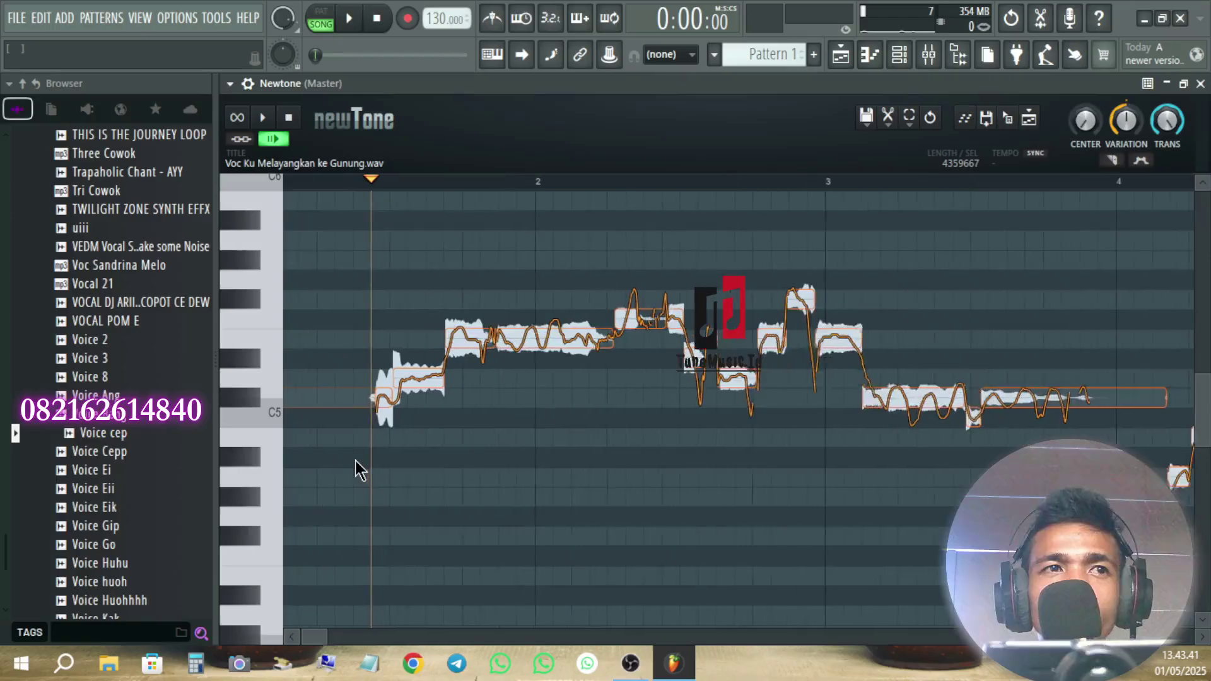
key("space")
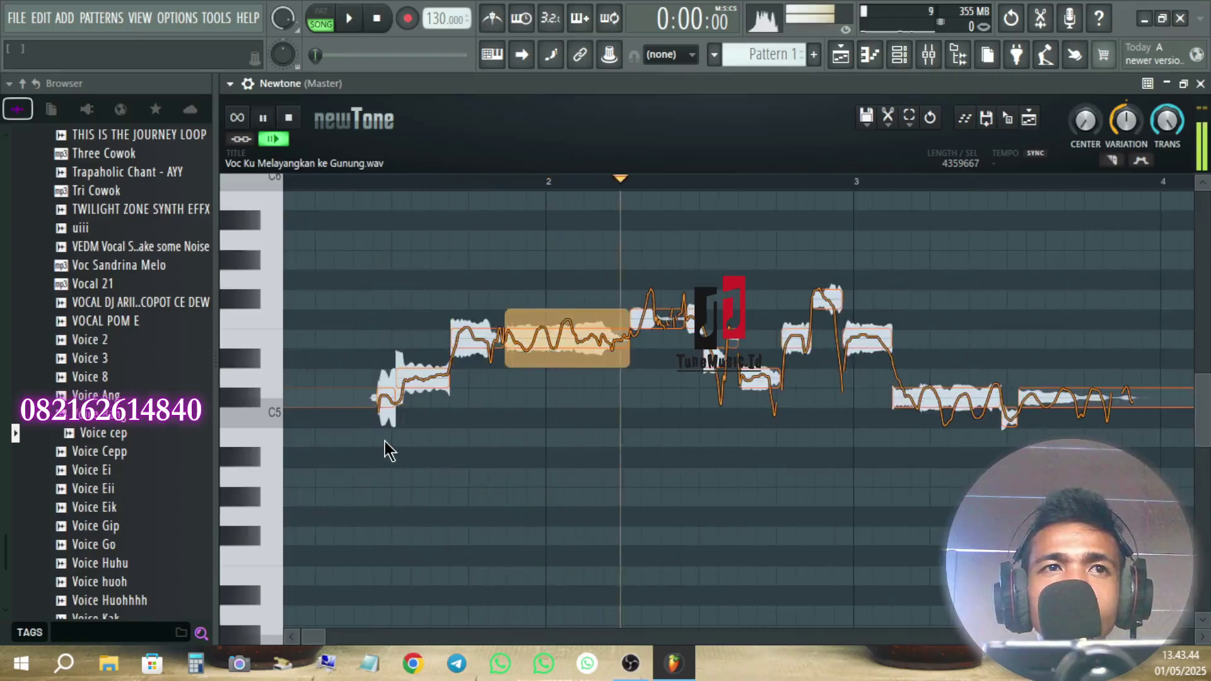
scroll(385, 442, "down", 2)
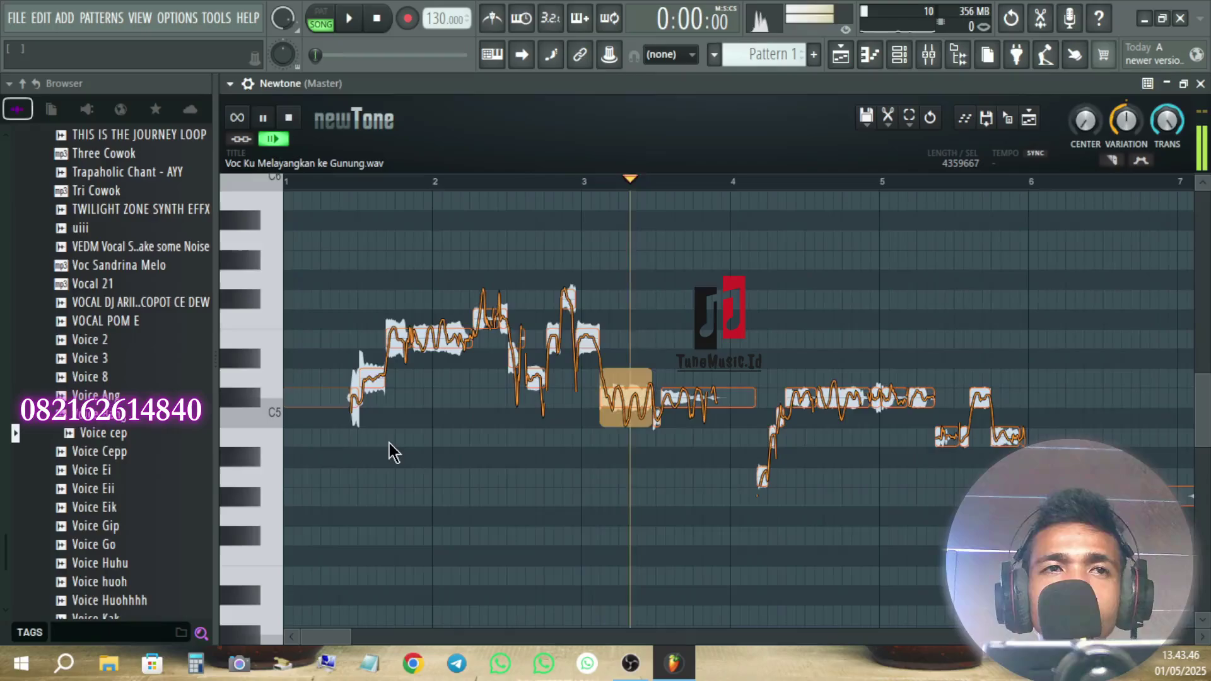
scroll(389, 450, "down", 1)
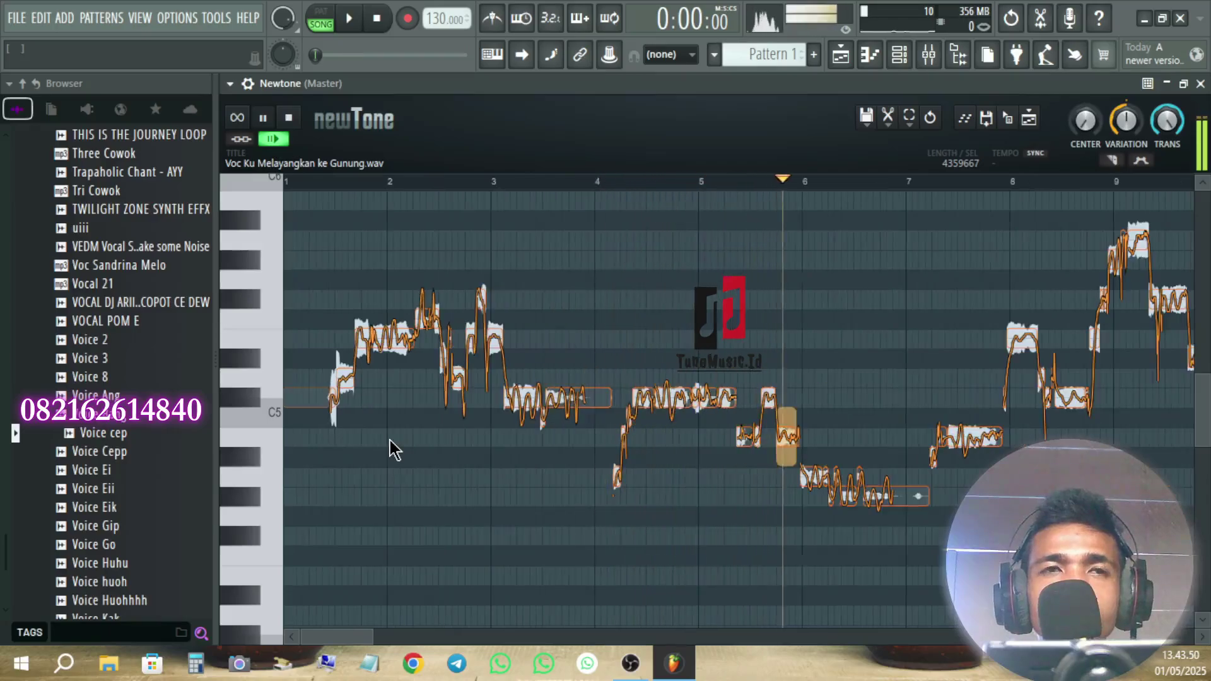
key("space")
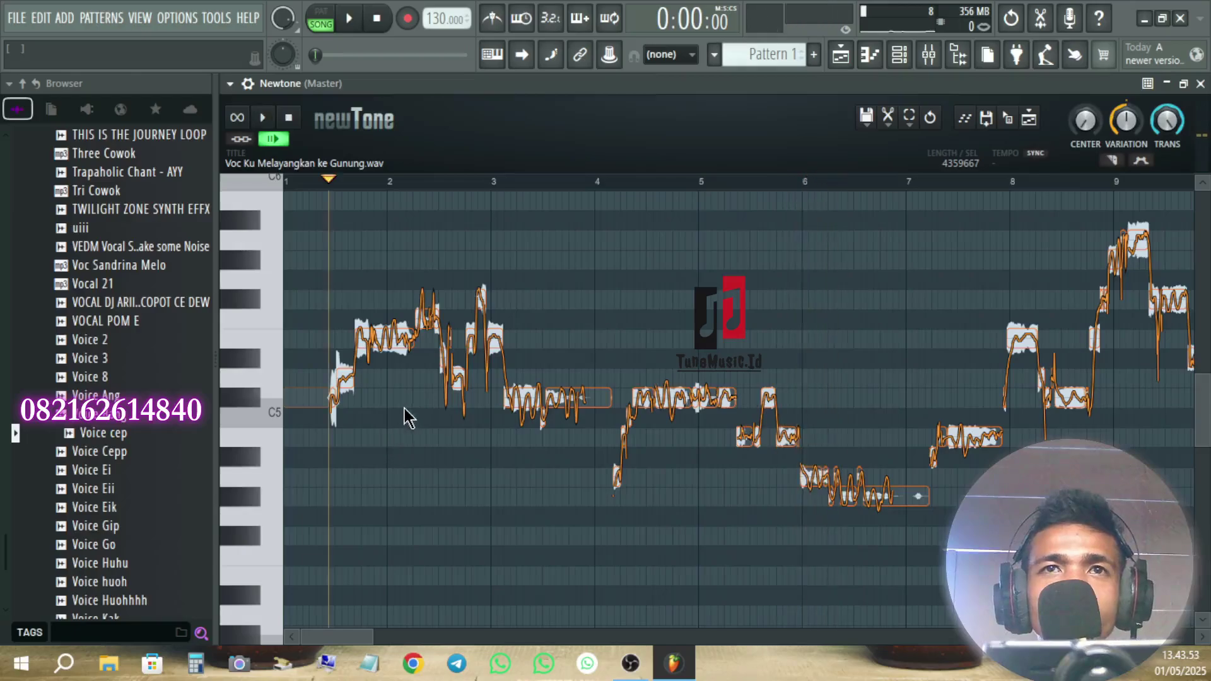
Lower Newtone's Variation to its minimum to flatten the pitch curve within the vocal's notes
scroll(549, 398, "up", 3)
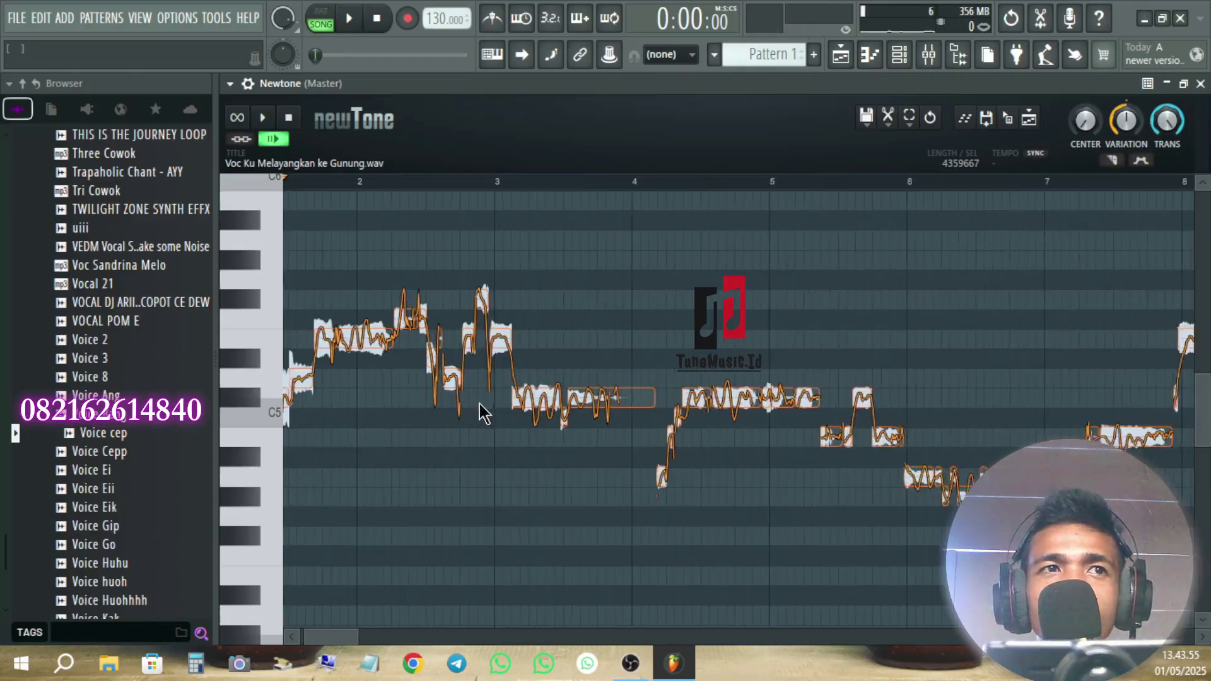
scroll(347, 402, "up", 2)
left_click_drag(321, 636, 253, 640)
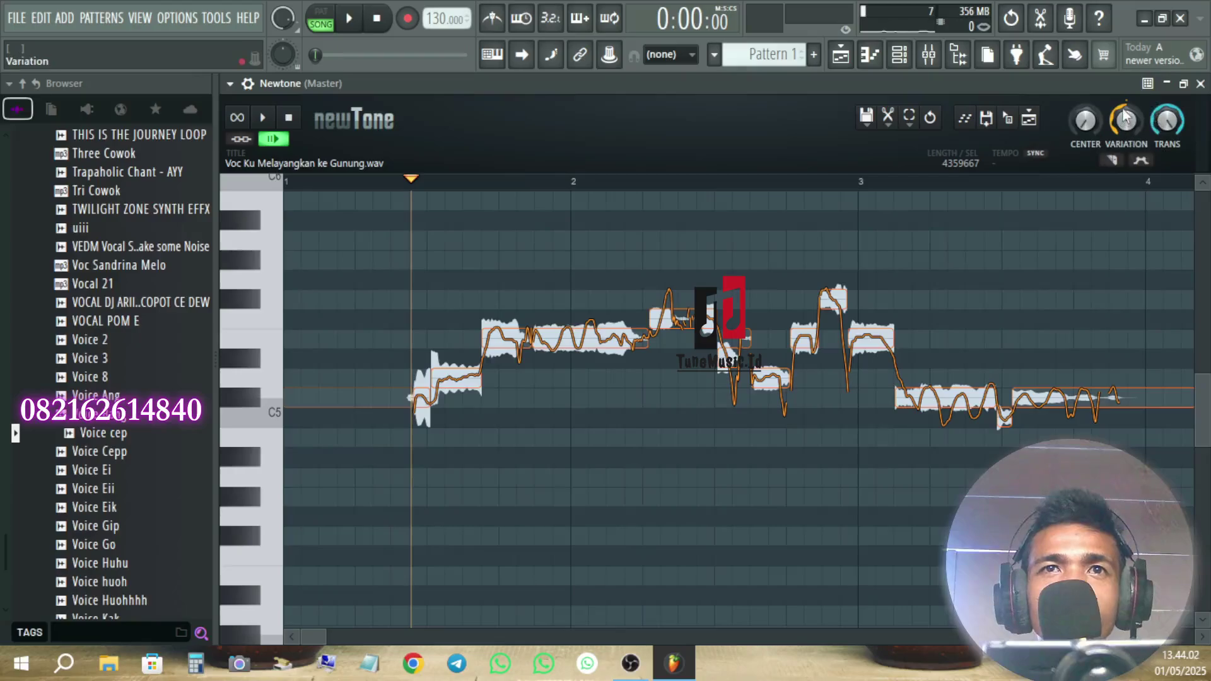
mouse_move(1126, 120)
left_mouse_down()
mouse_move(1126, 157)
mouse_move(1126, 94)
mouse_move(1126, 145)
left_mouse_up()
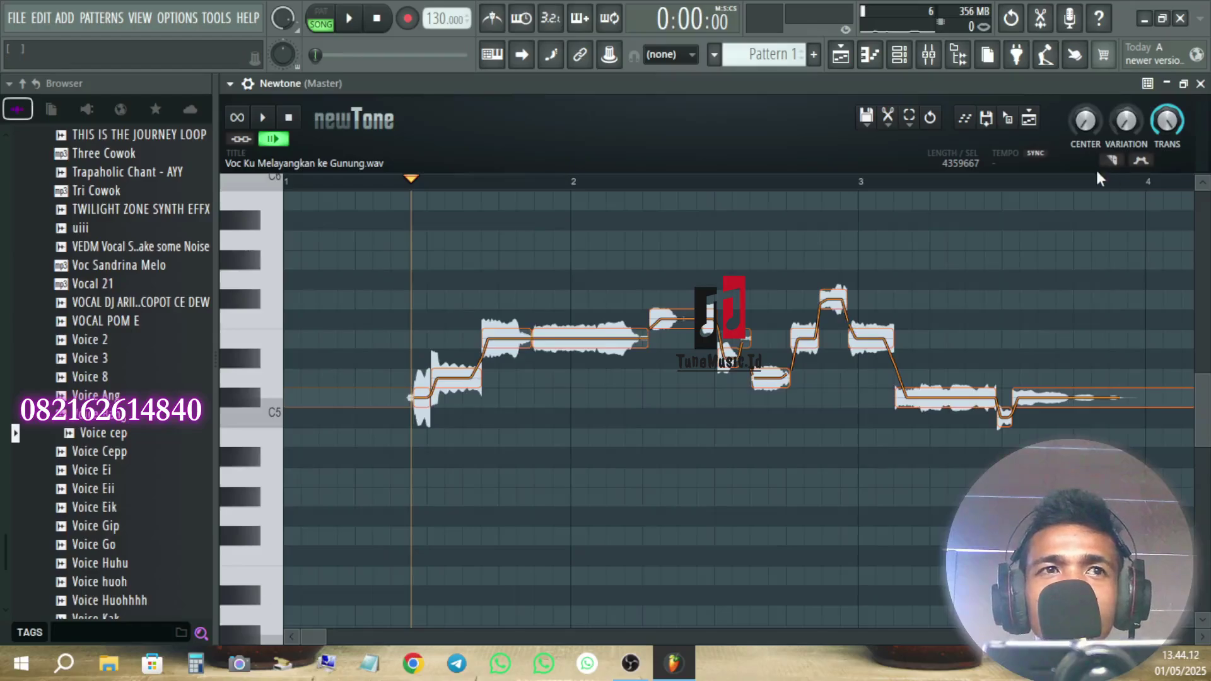
Listen to the flattened vocal in Newtone twice from about mid-bar 1 to find notes with the wrong pitch
key("space")
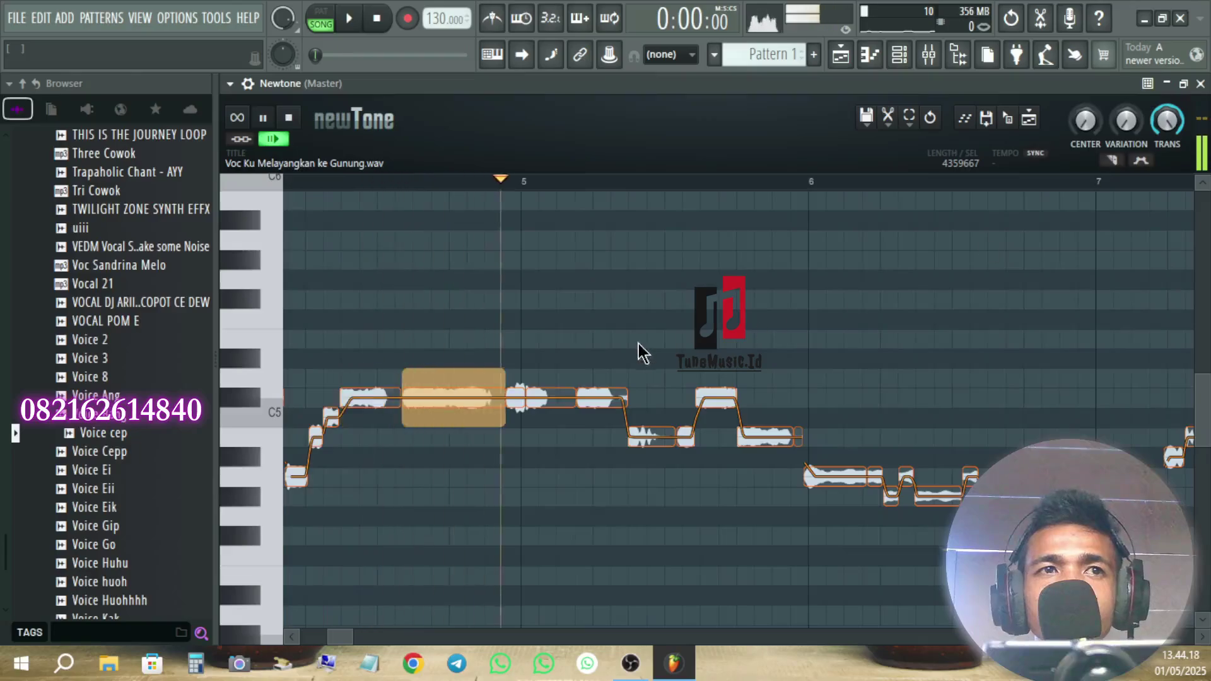
scroll(637, 342, "down", 4)
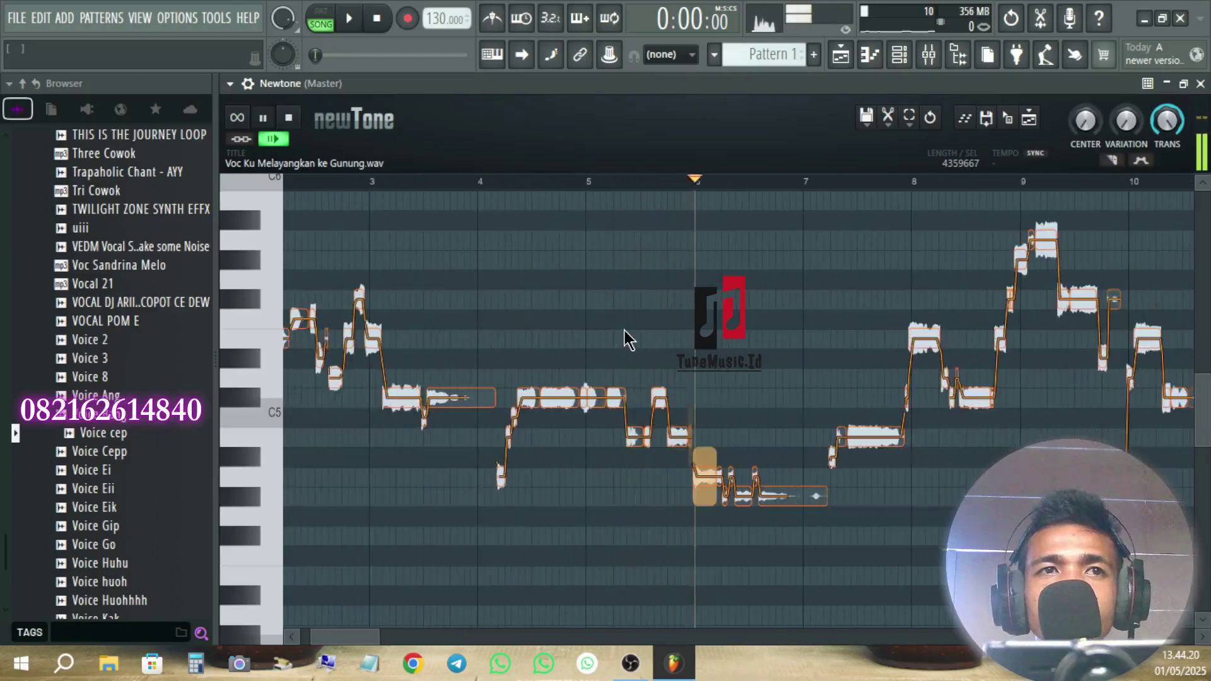
key("space")
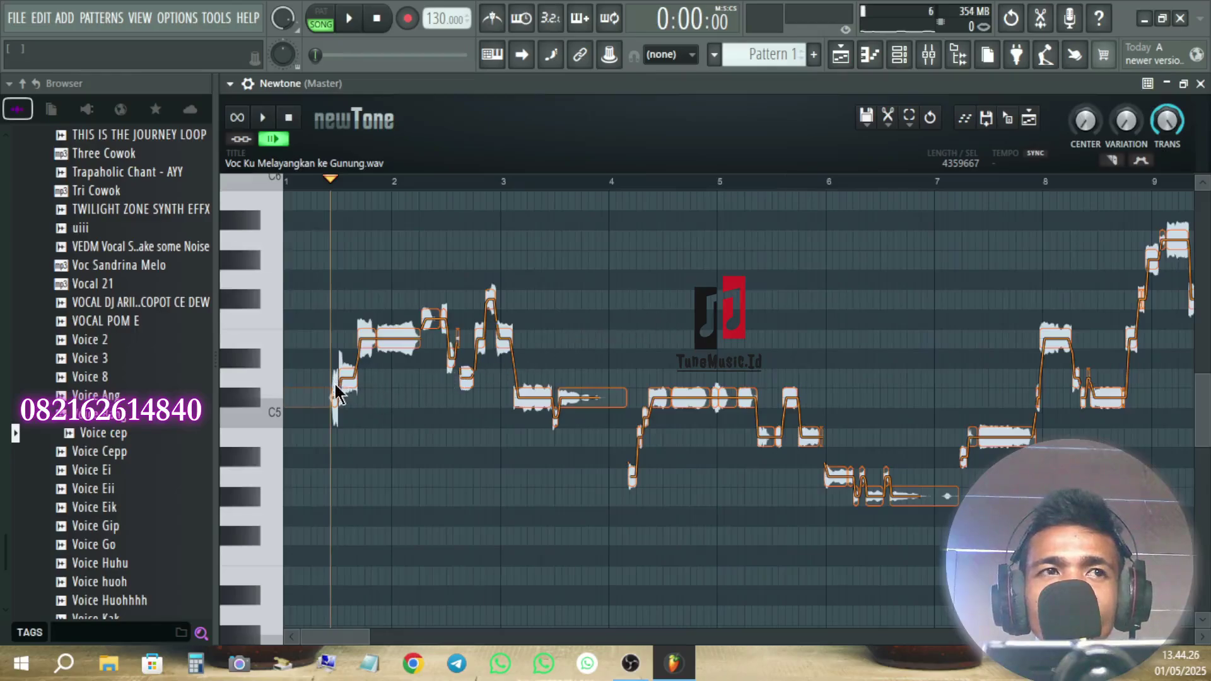
scroll(339, 426, "up", 2)
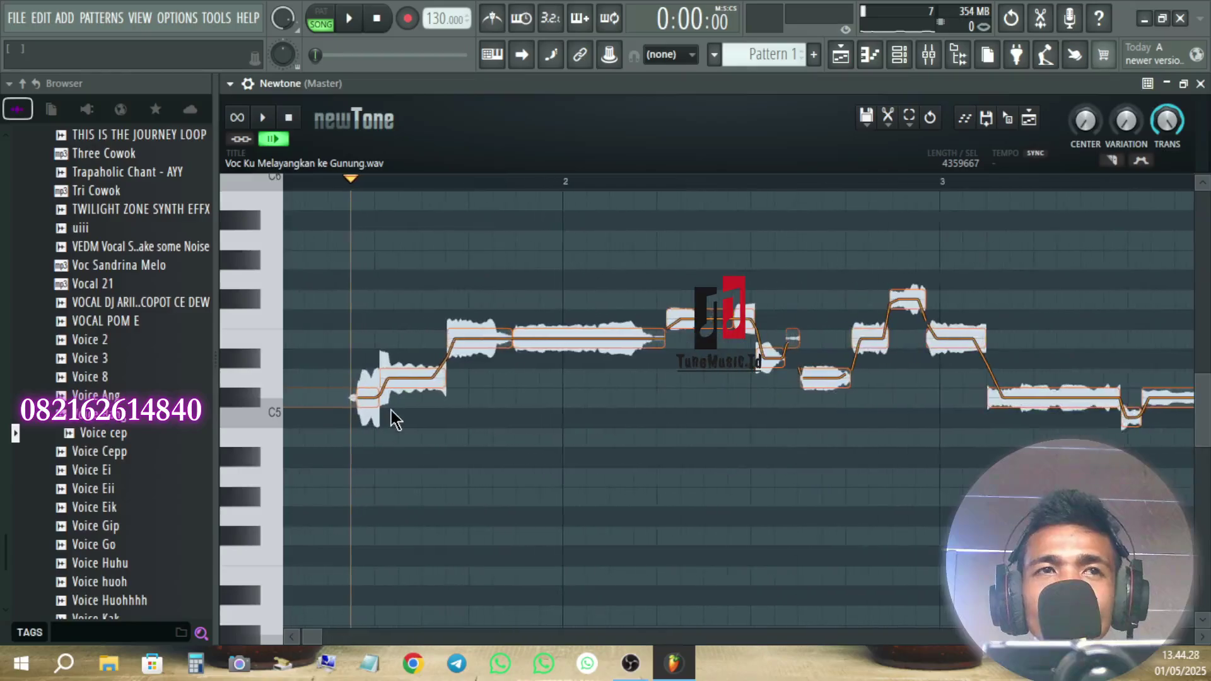
key("space")
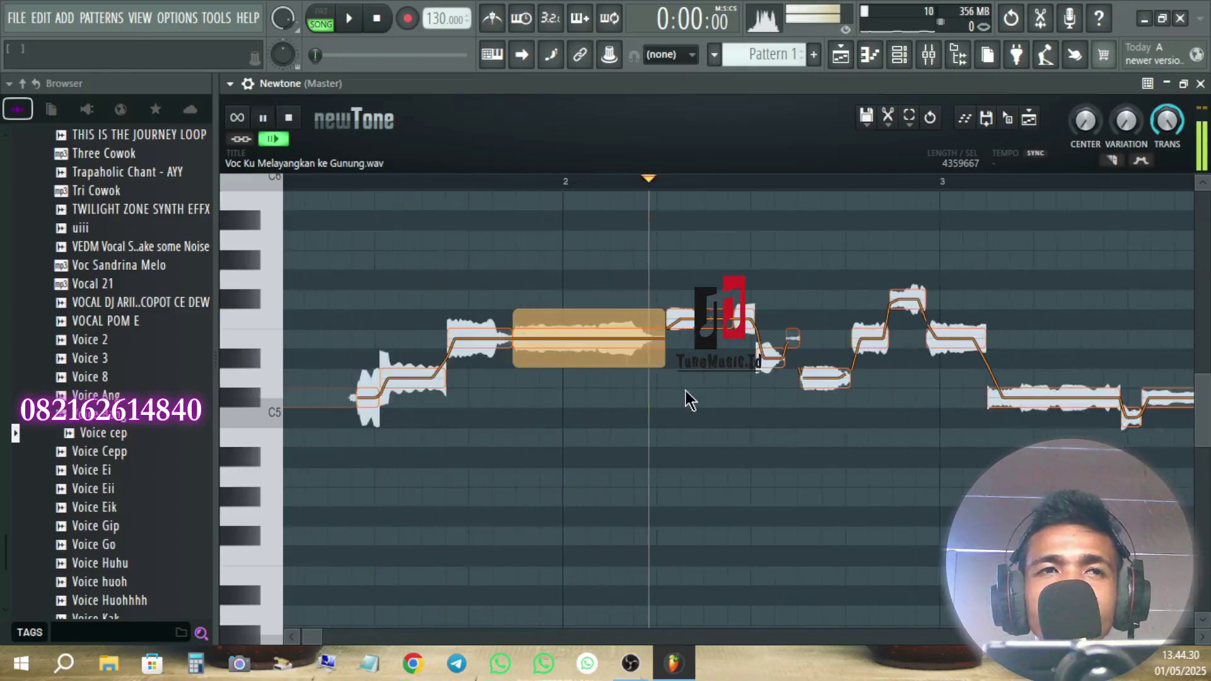
key("space")
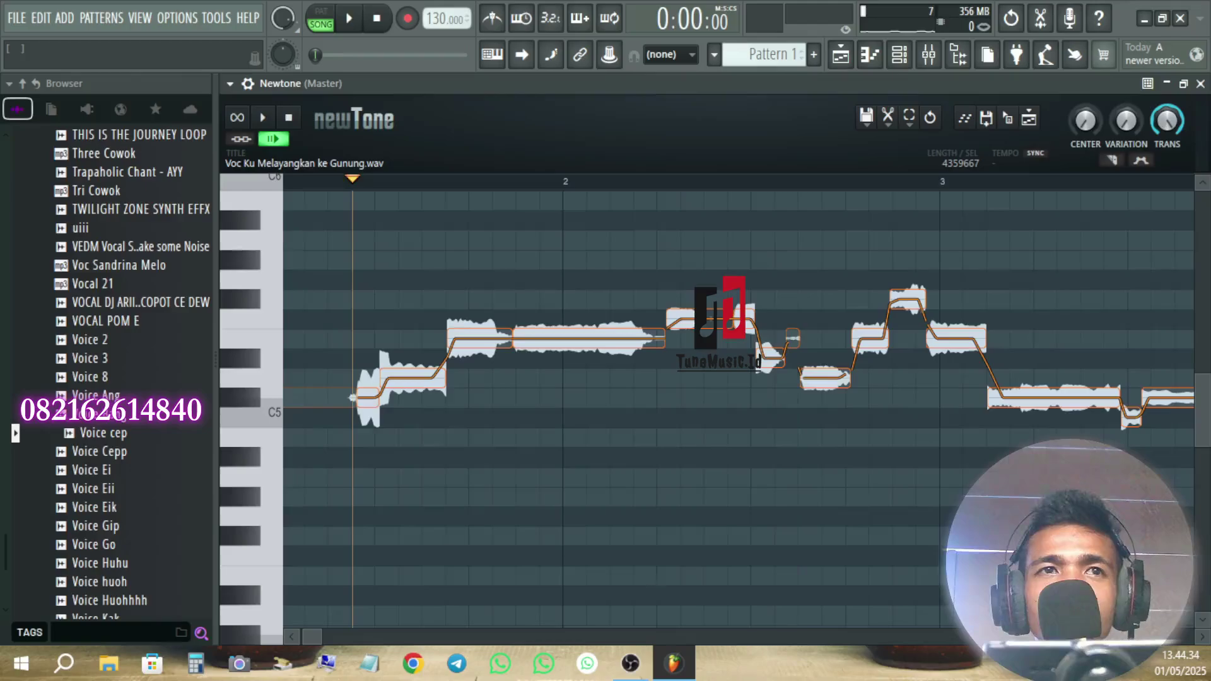
Raise the vocal's notes in the second quarter of bar 2 by one semitone
left_click(697, 294)
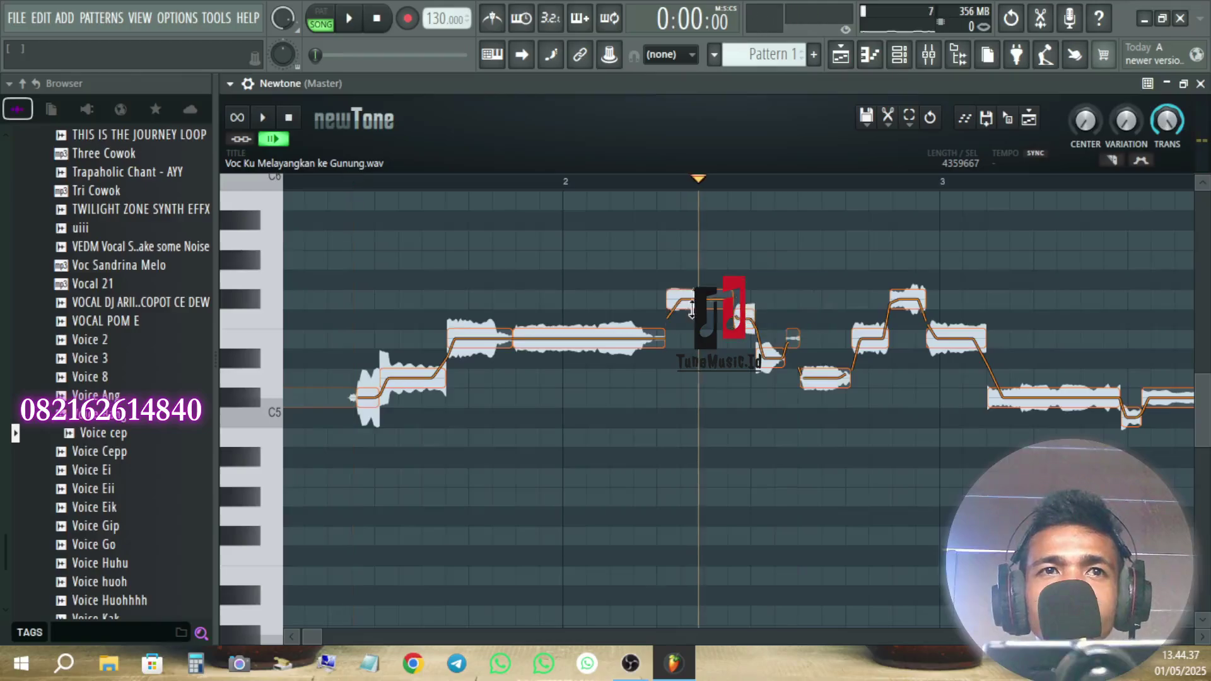
left_click_drag(696, 294, 695, 314)
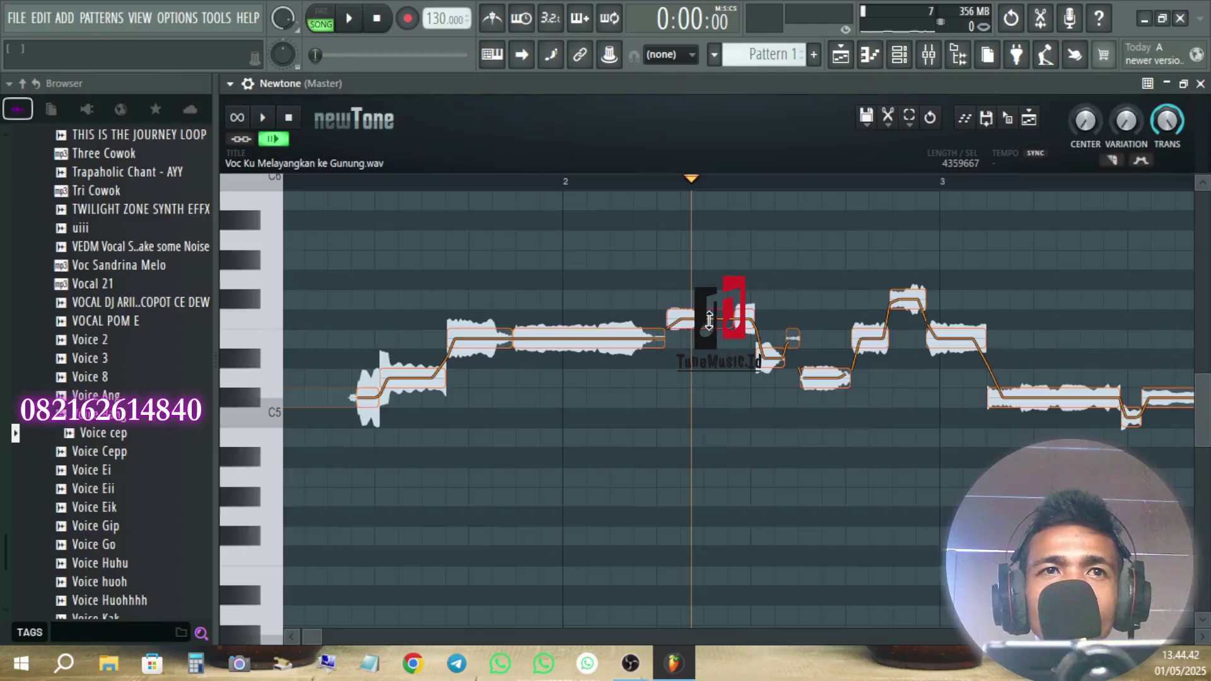
left_click_drag(709, 315, 709, 294)
Listen to the vocal from about mid-bar 1 to check the raised notes in bar 2
left_click(357, 267)
key("space")
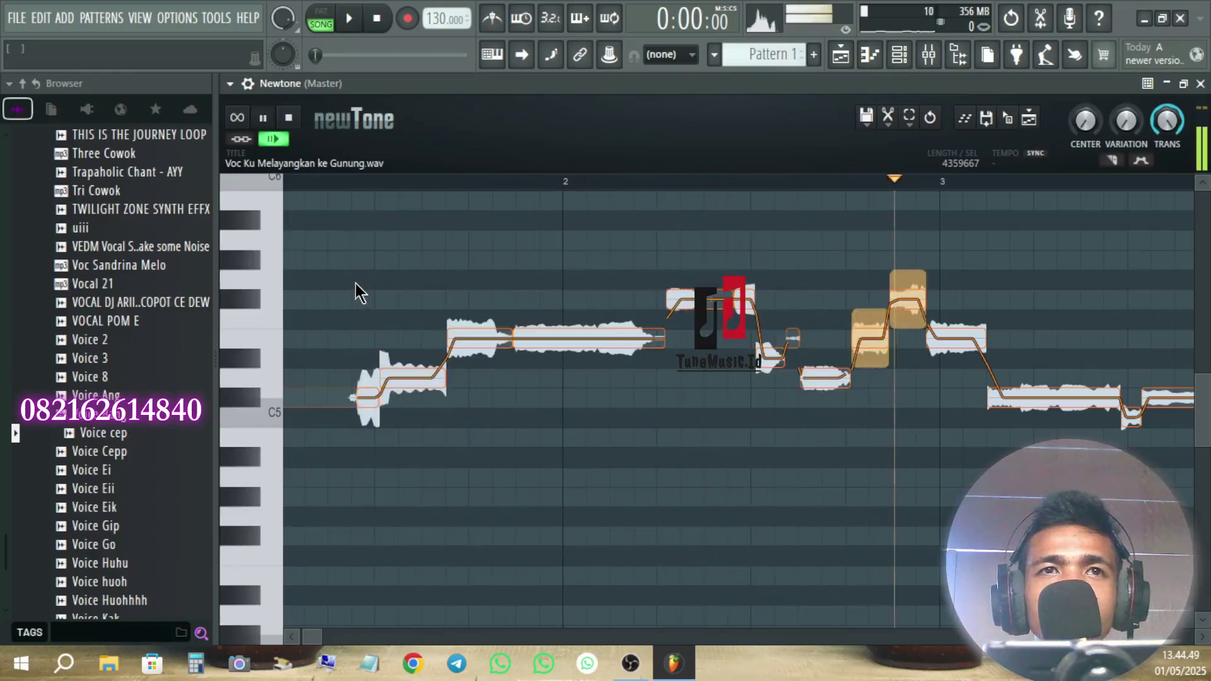
scroll(676, 256, "down", 3)
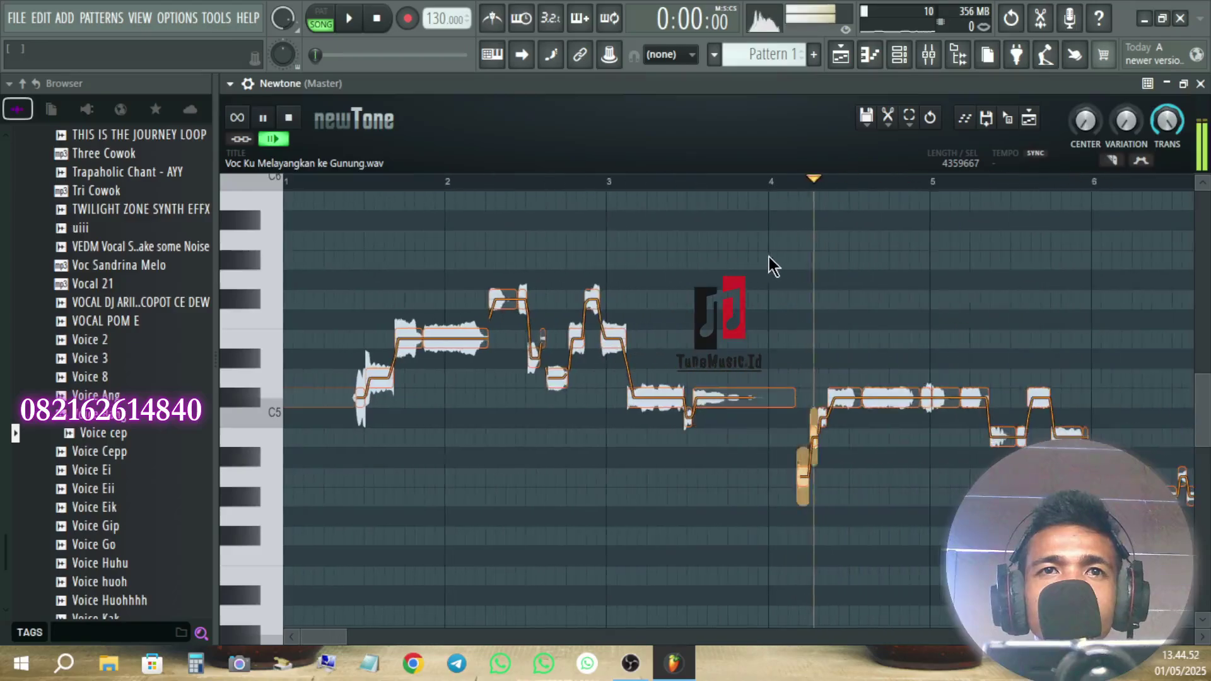
scroll(892, 233, "down", 1)
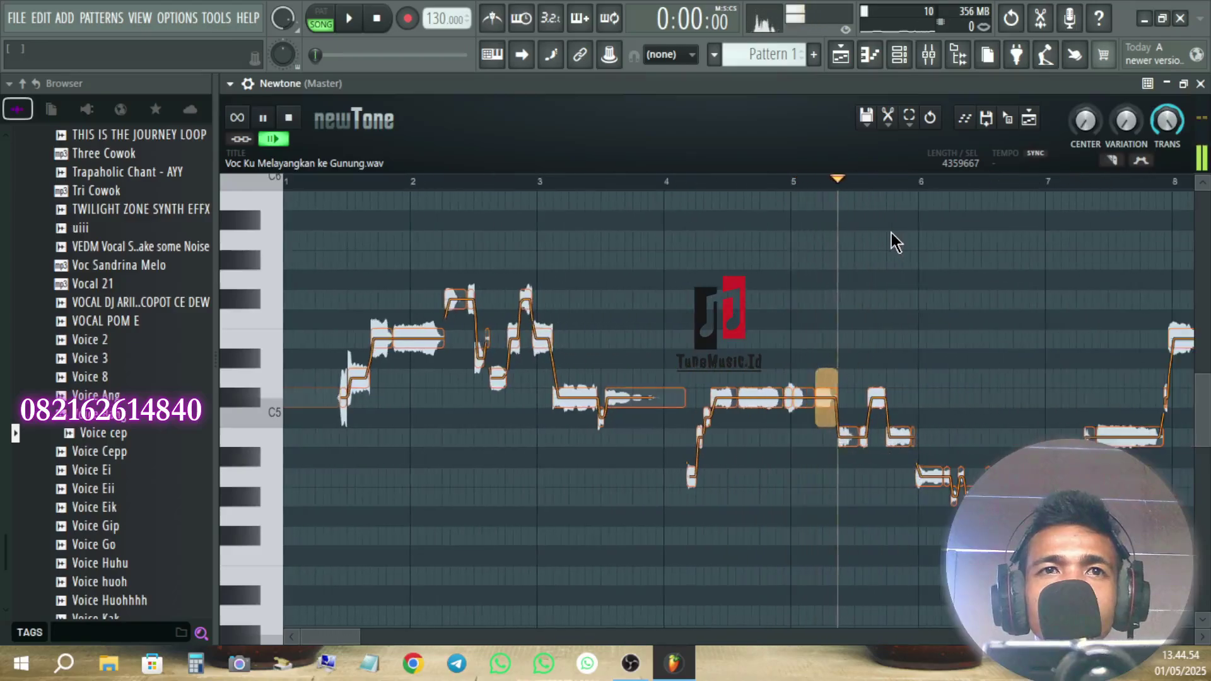
key("space")
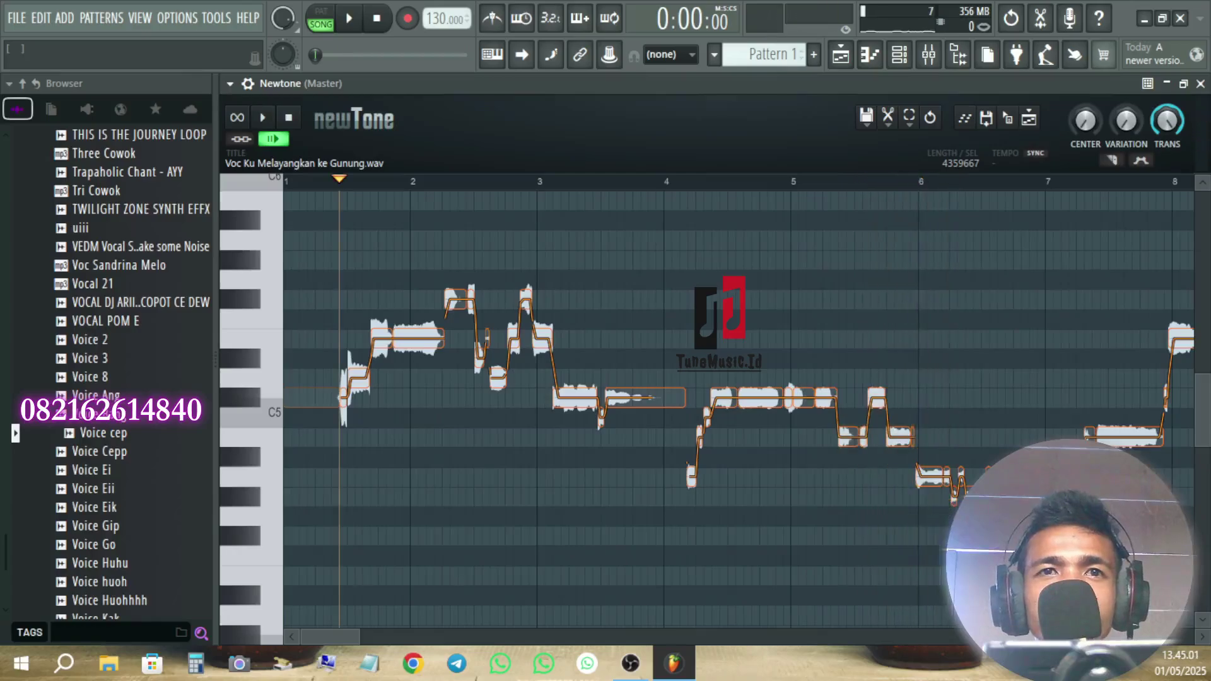
Raise the vocal's lower notes in bar 6 by one semitone, level with that bar's first note, and listen from about bar 5
scroll(861, 505, "up", 5)
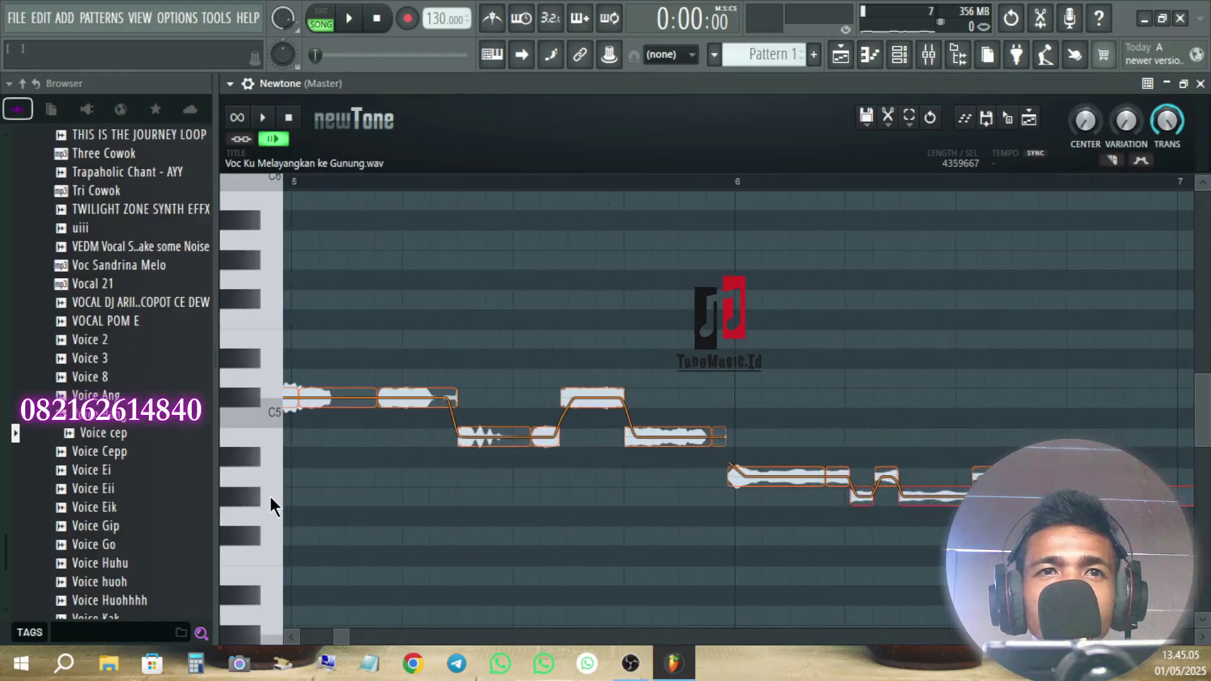
left_click_drag(931, 499, 928, 485)
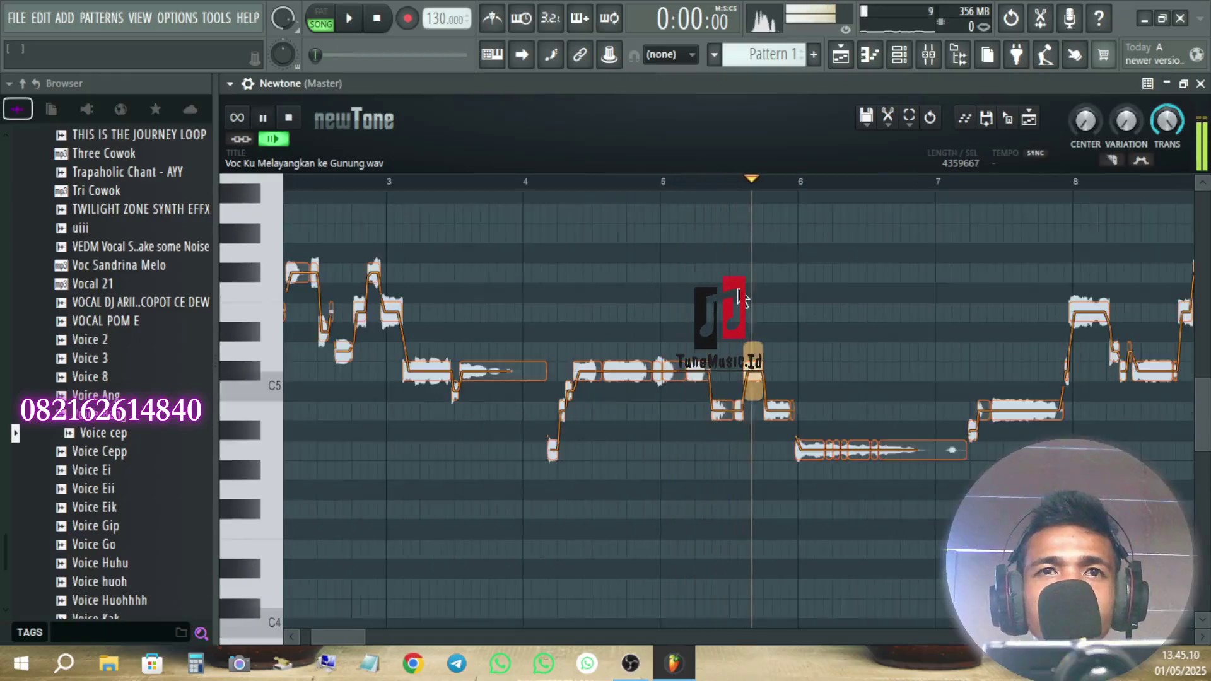
key("space")
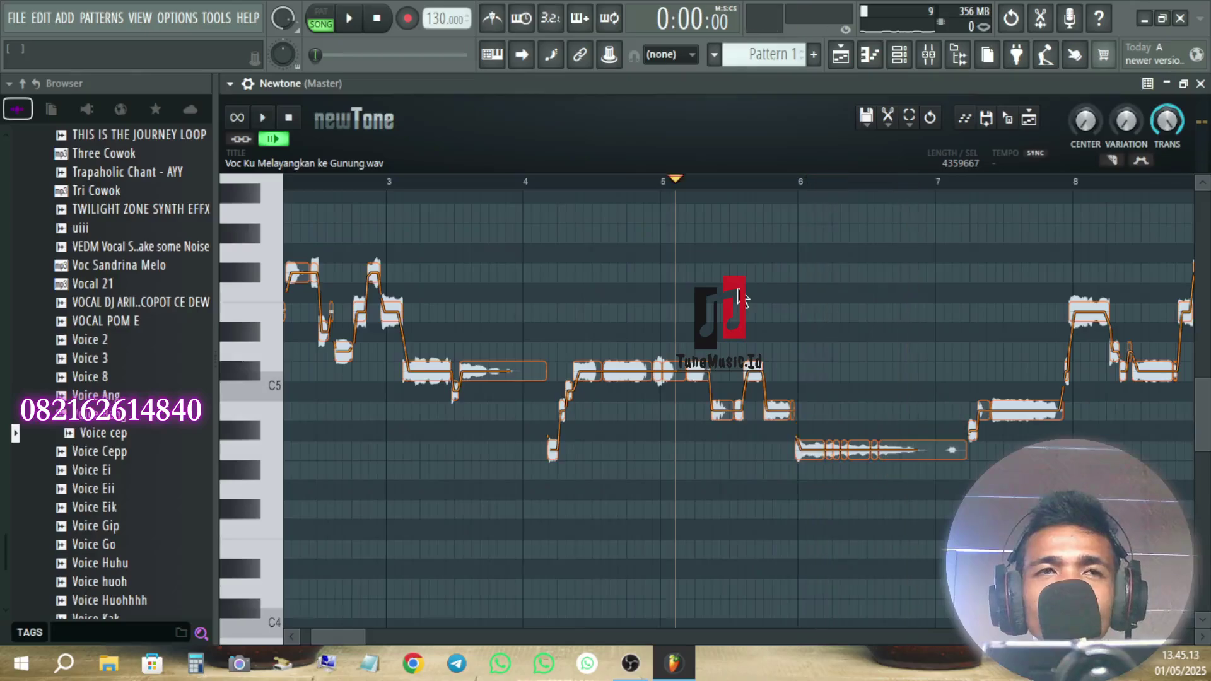
left_click(288, 117)
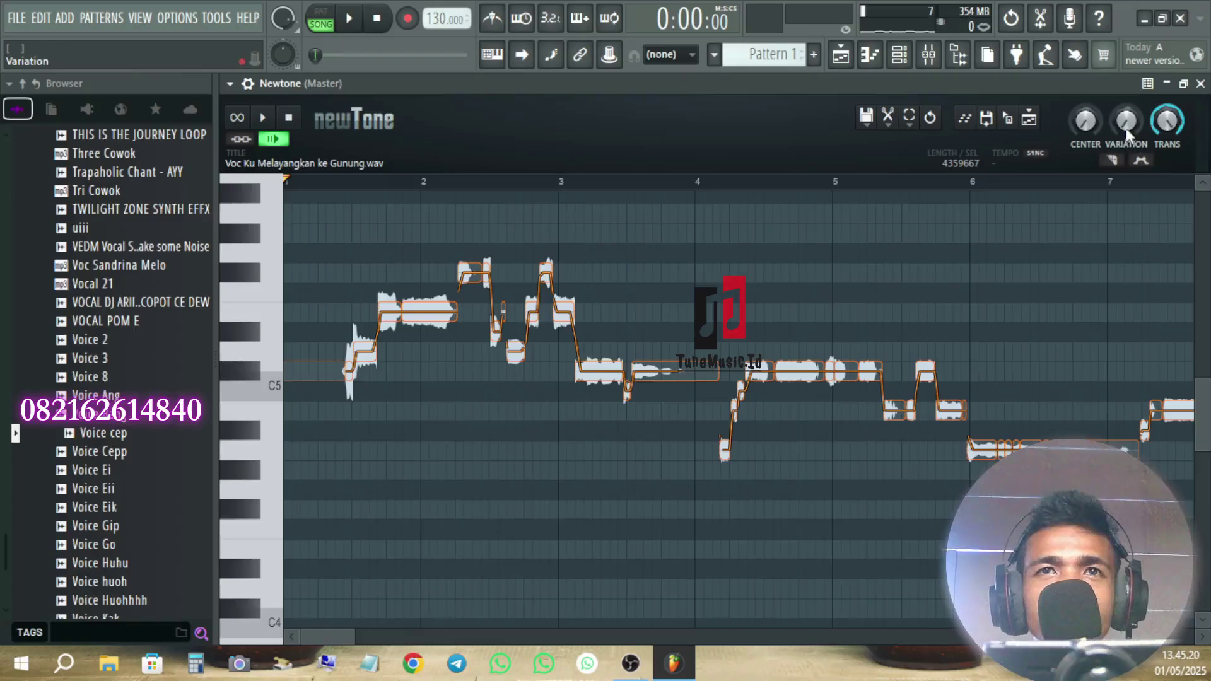
Try a Variation of 43% on the vocal, listen to it from about mid-bar 1, and return Variation to its minimum
left_click_drag(1126, 120, 1127, 95)
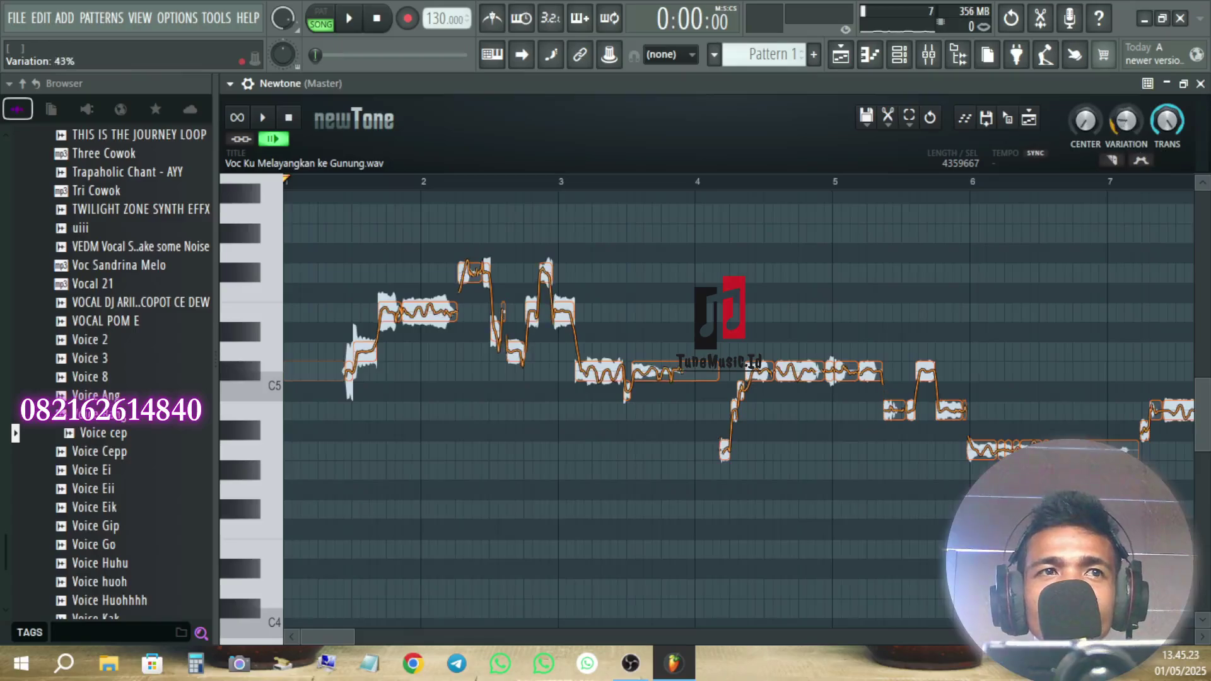
left_click(342, 241)
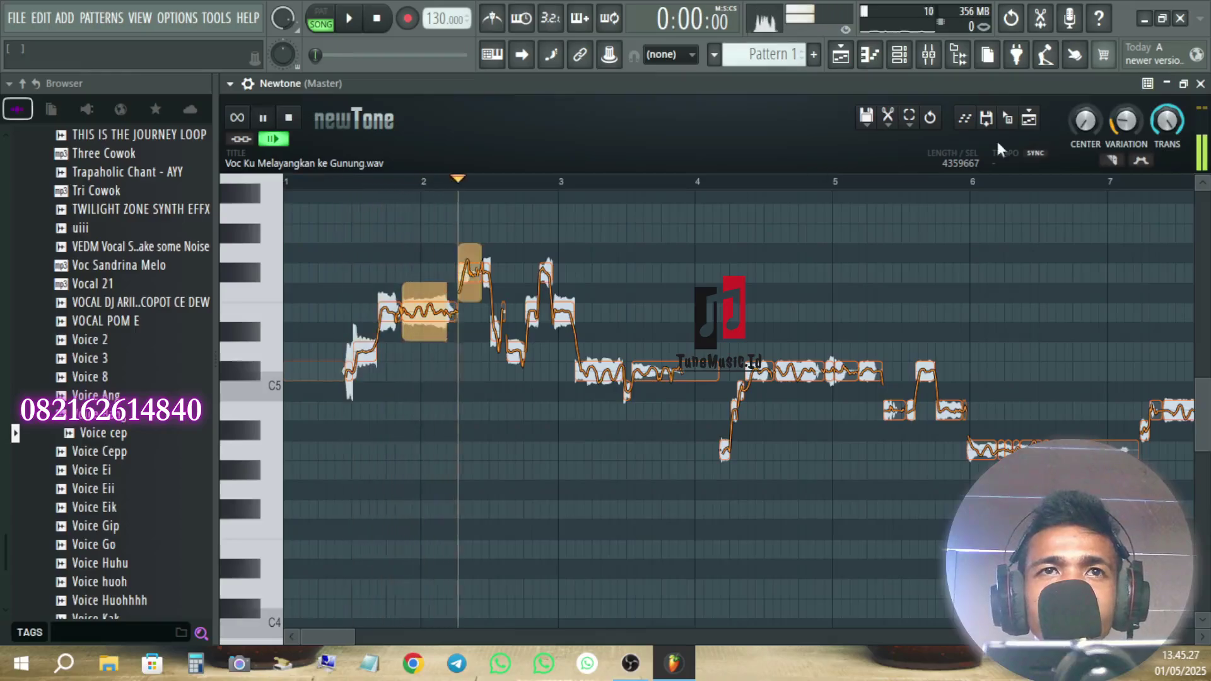
left_click_drag(1126, 121, 1126, 114)
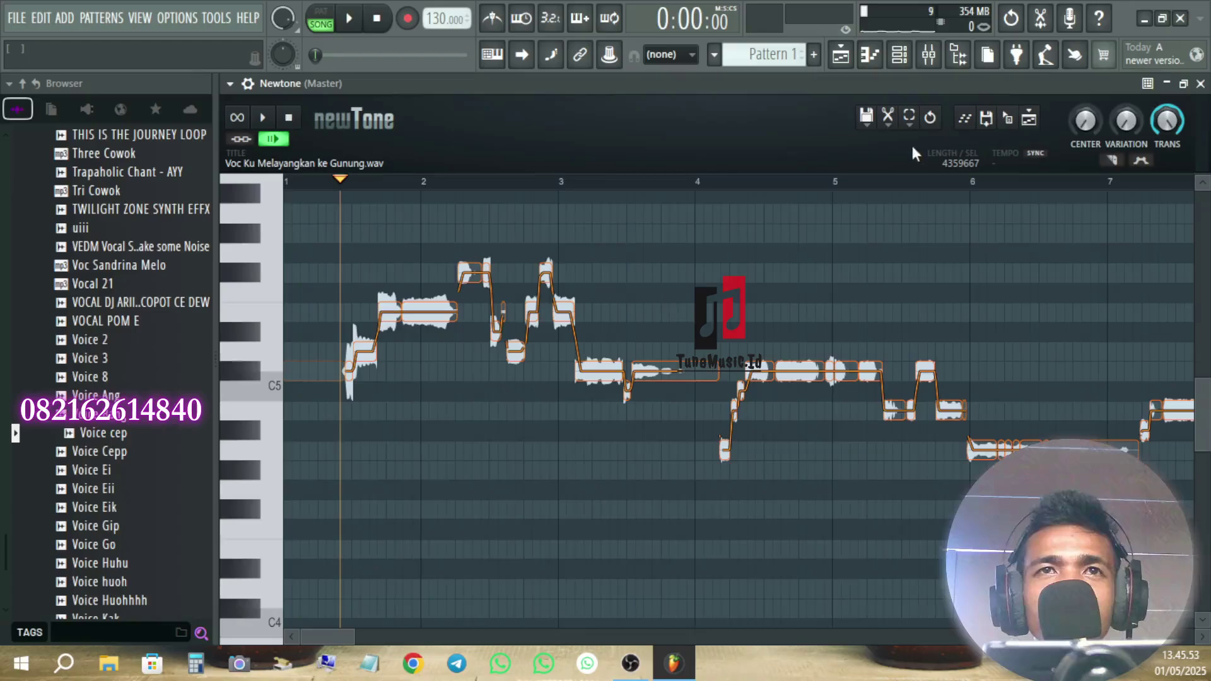
Send the pitch-corrected vocal from Newtone to the playlist as a new audio clip and show the playlist
left_click(1032, 126)
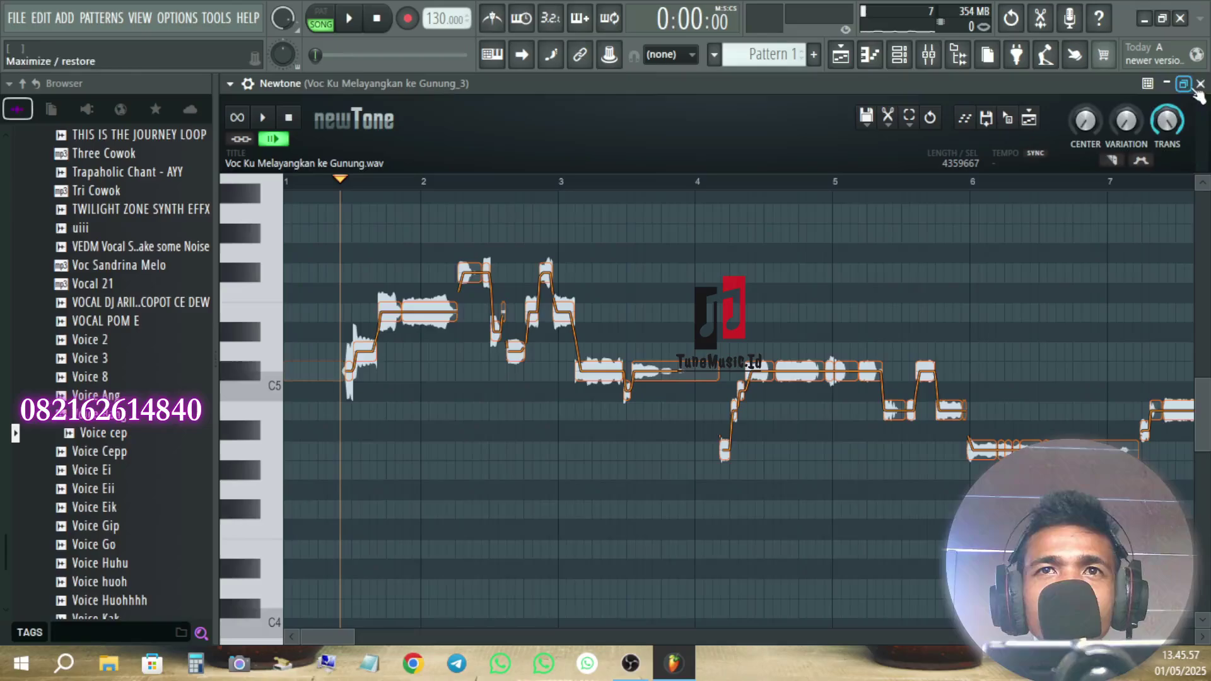
left_click(841, 57)
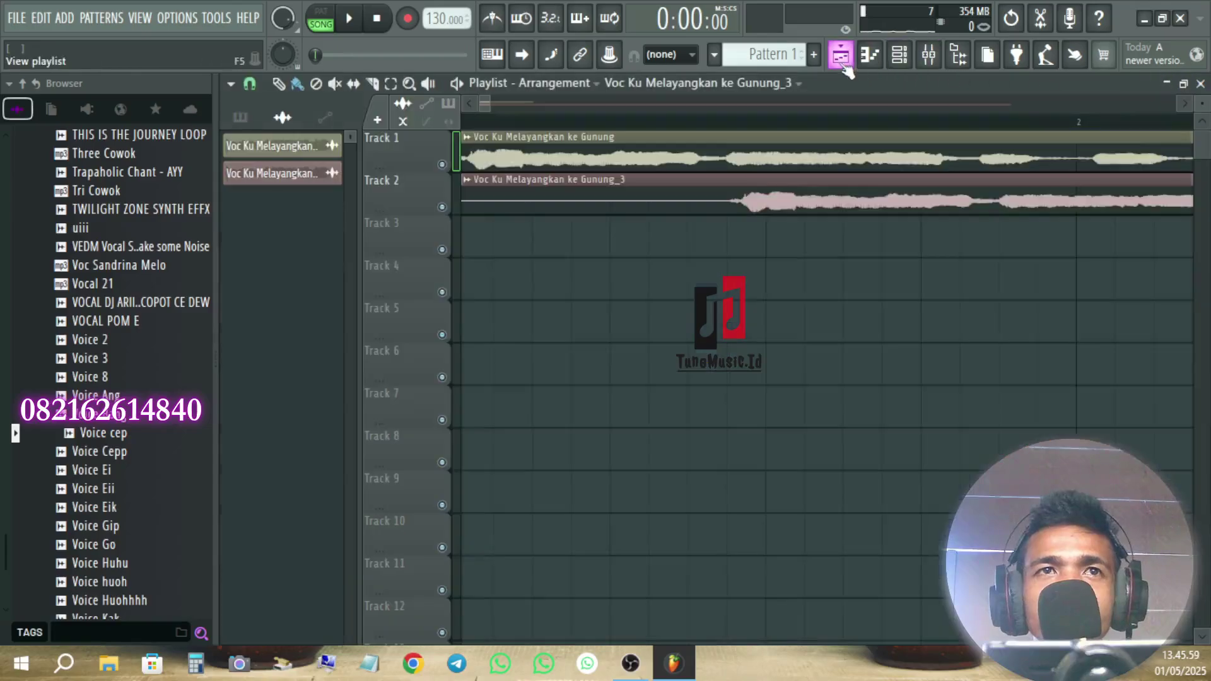
scroll(641, 287, "down", 1)
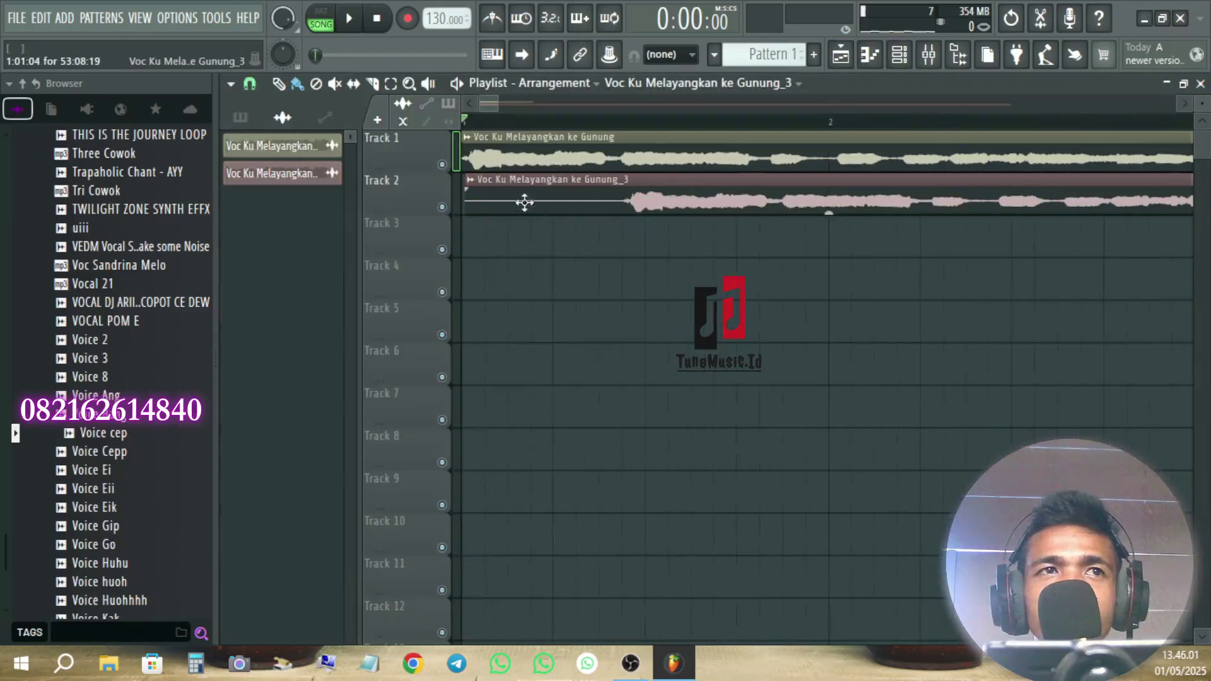
Replace the original vocal clip on Track 1 with the corrected clip, trimmed of its leading silence and placed at bar 1
right_click(516, 149)
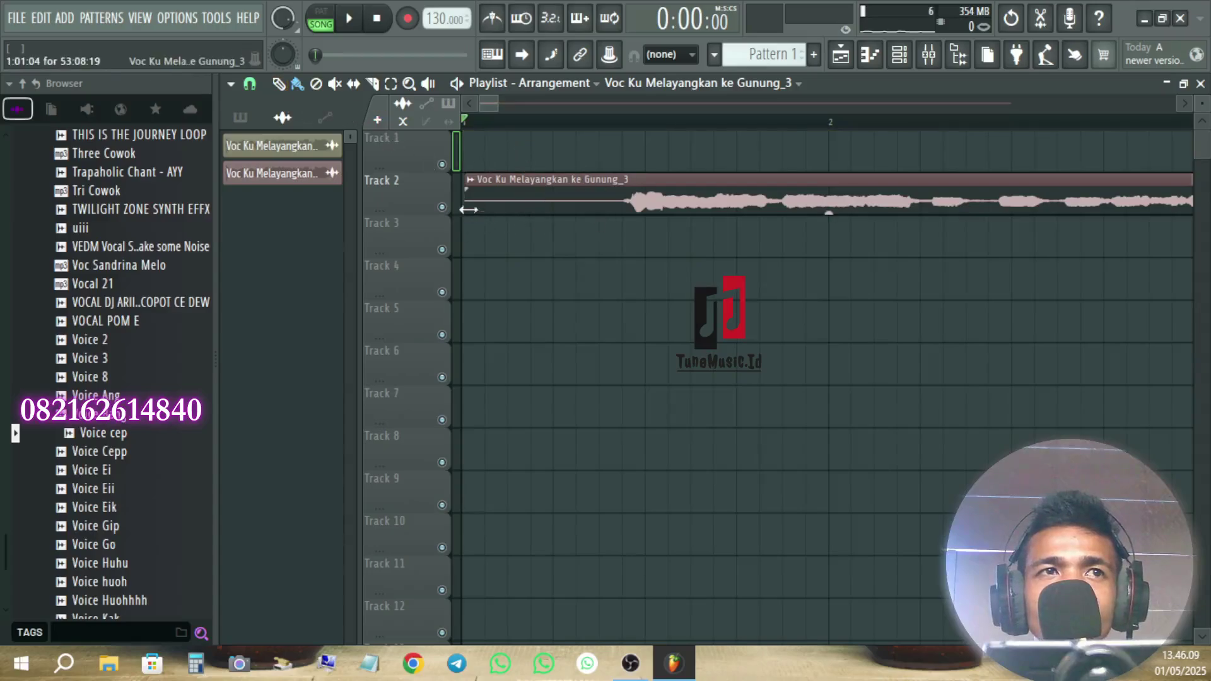
left_click_drag(468, 213, 506, 136)
Play the song from the start to listen to the corrected vocal clip in the playlist
key("space")
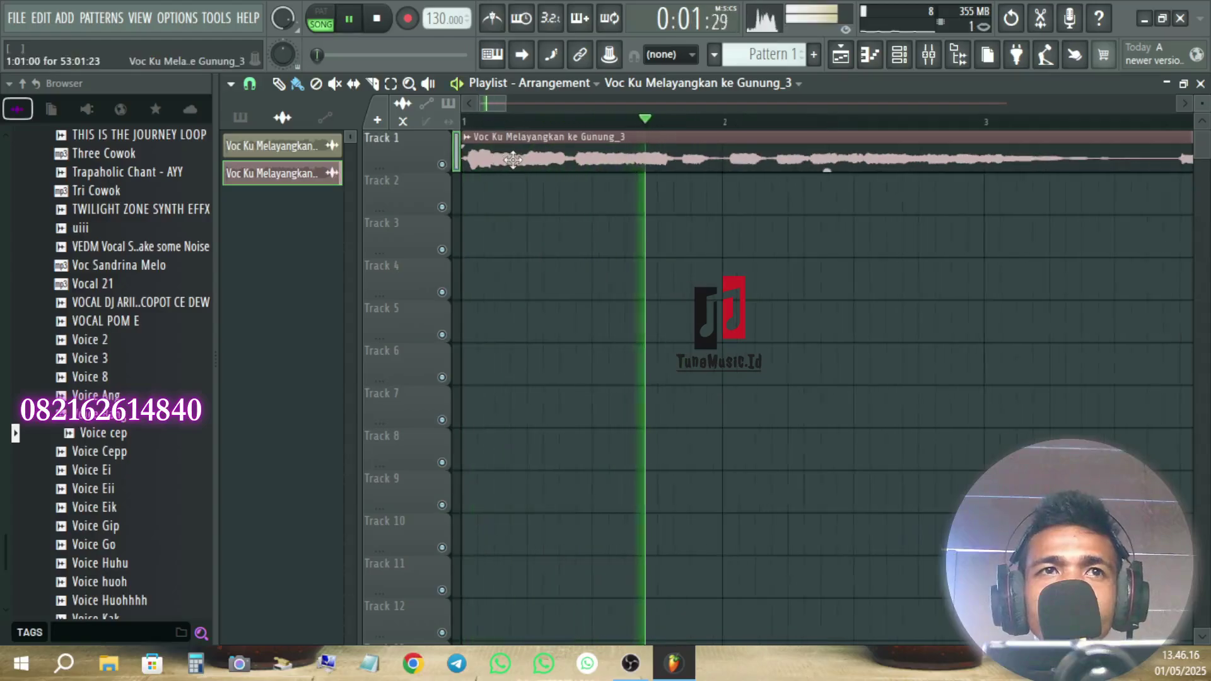
scroll(513, 159, "down", 3)
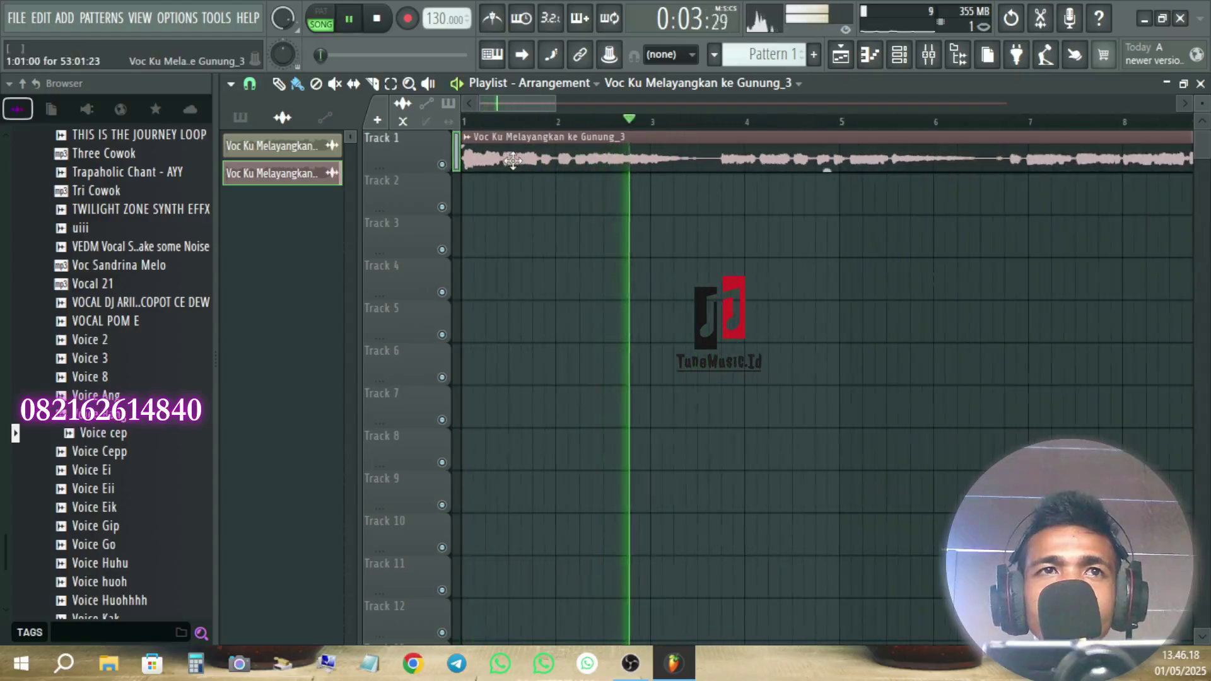
key("space")
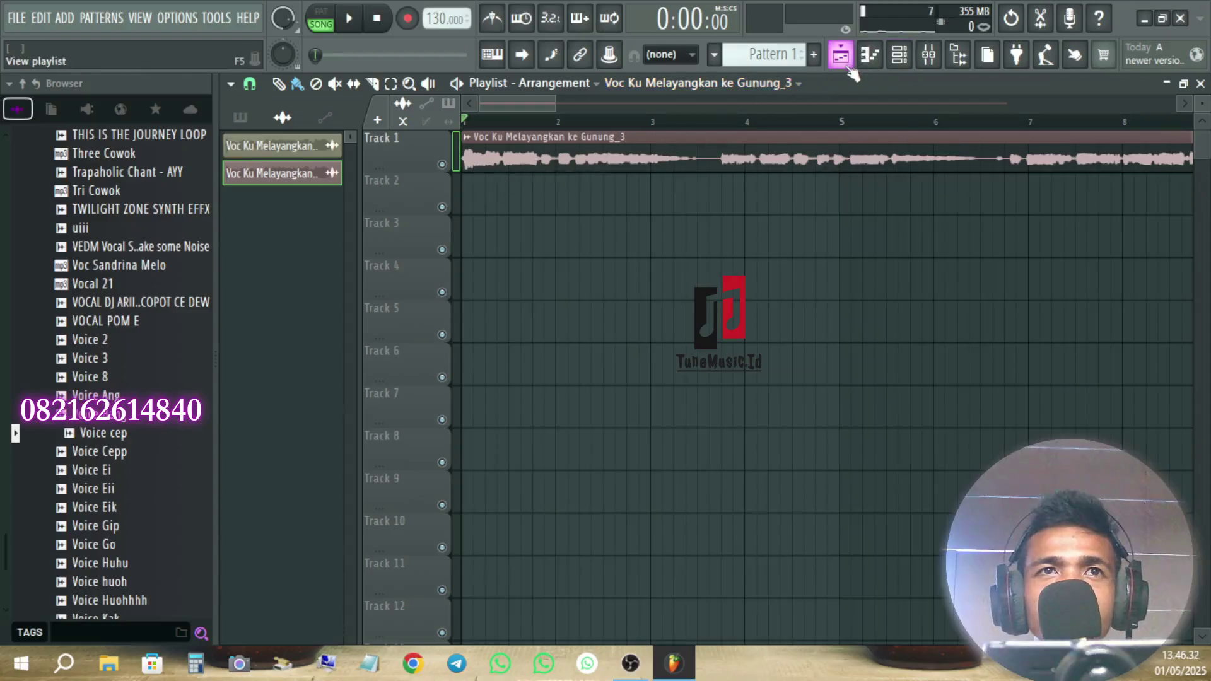
Open the Newtone effect on the mixer track that holds it and listen to the vocal from mid-bar 1
left_click(928, 55)
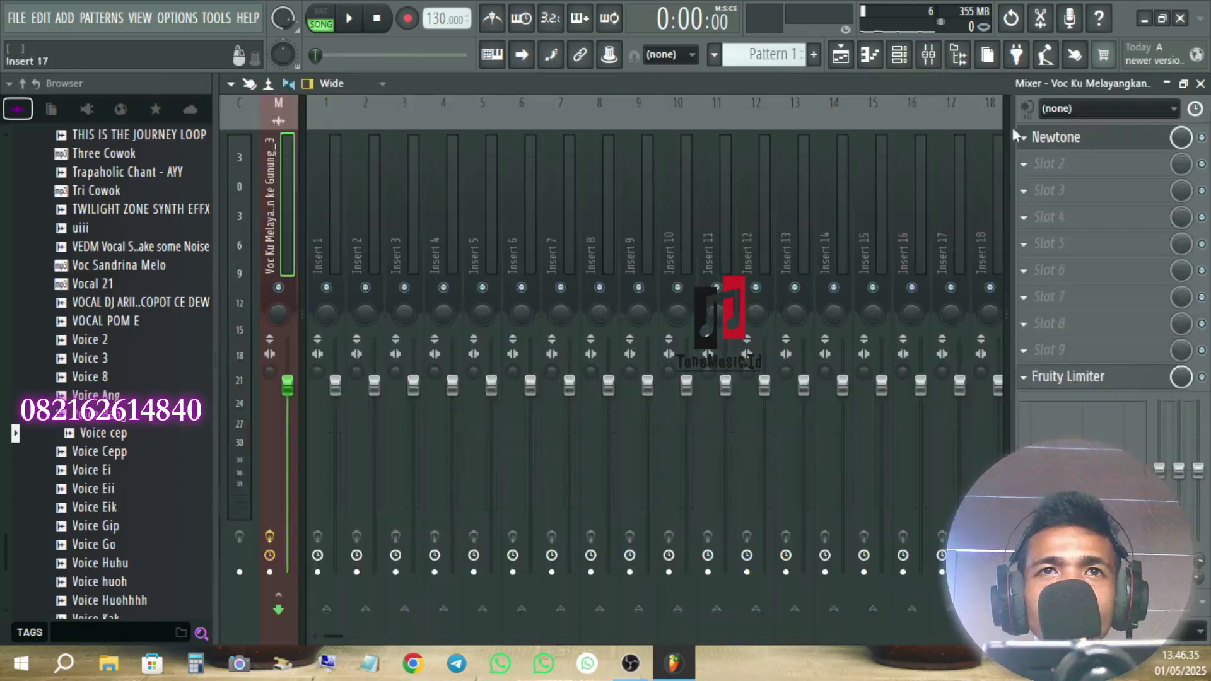
left_click(1083, 137)
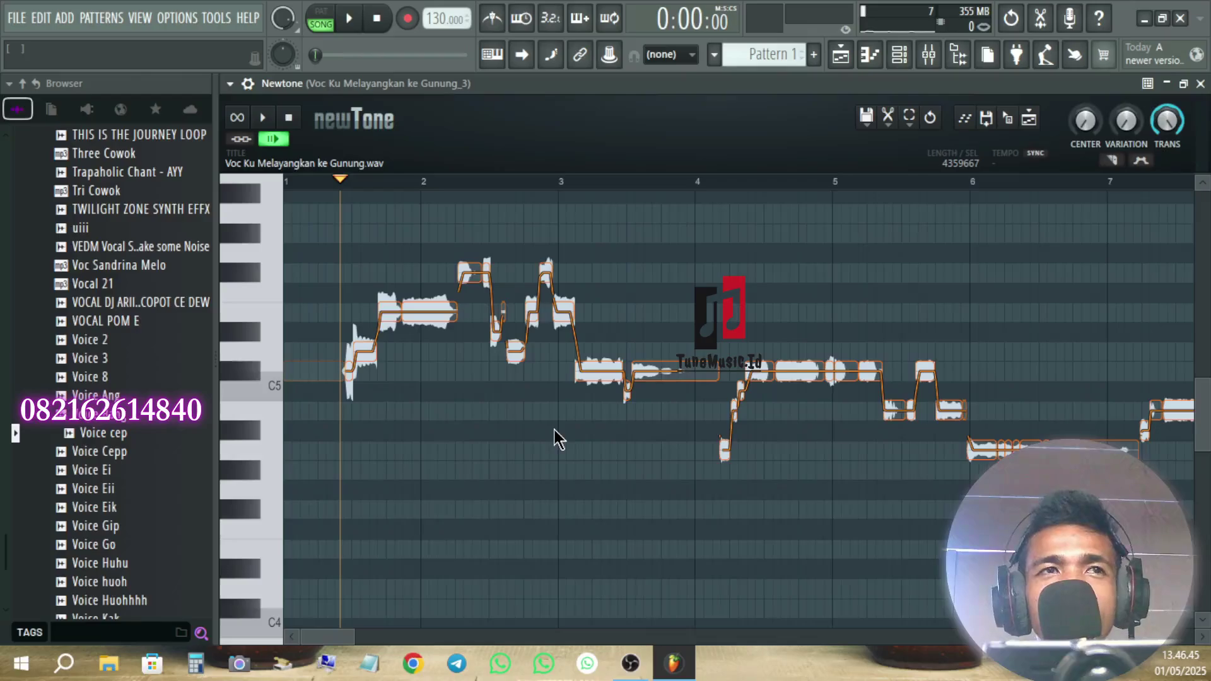
key("space")
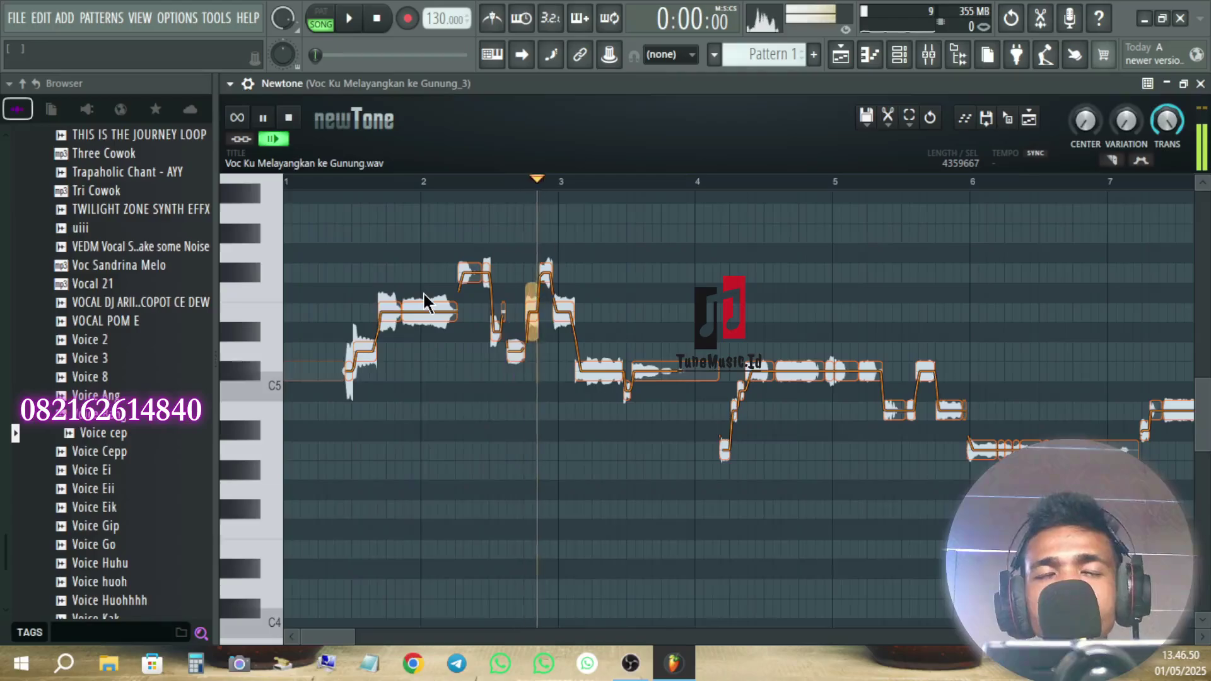
key("space")
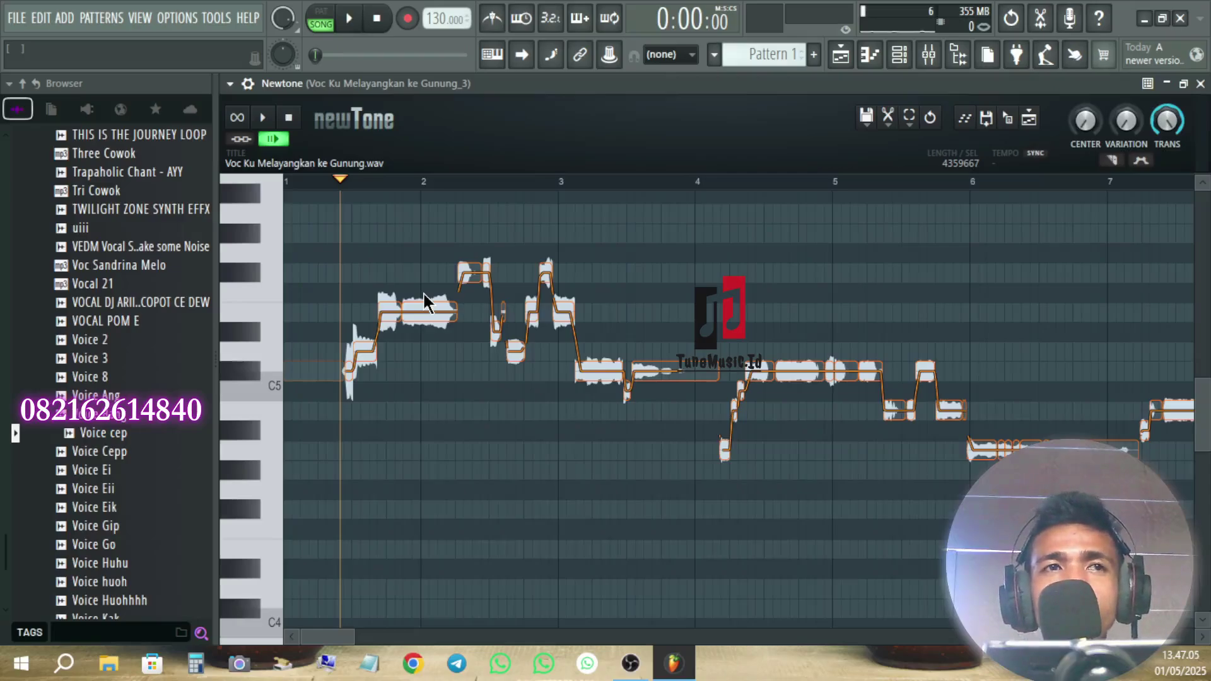
Listen to the vocal in Newtone from bar 3
left_click(555, 182)
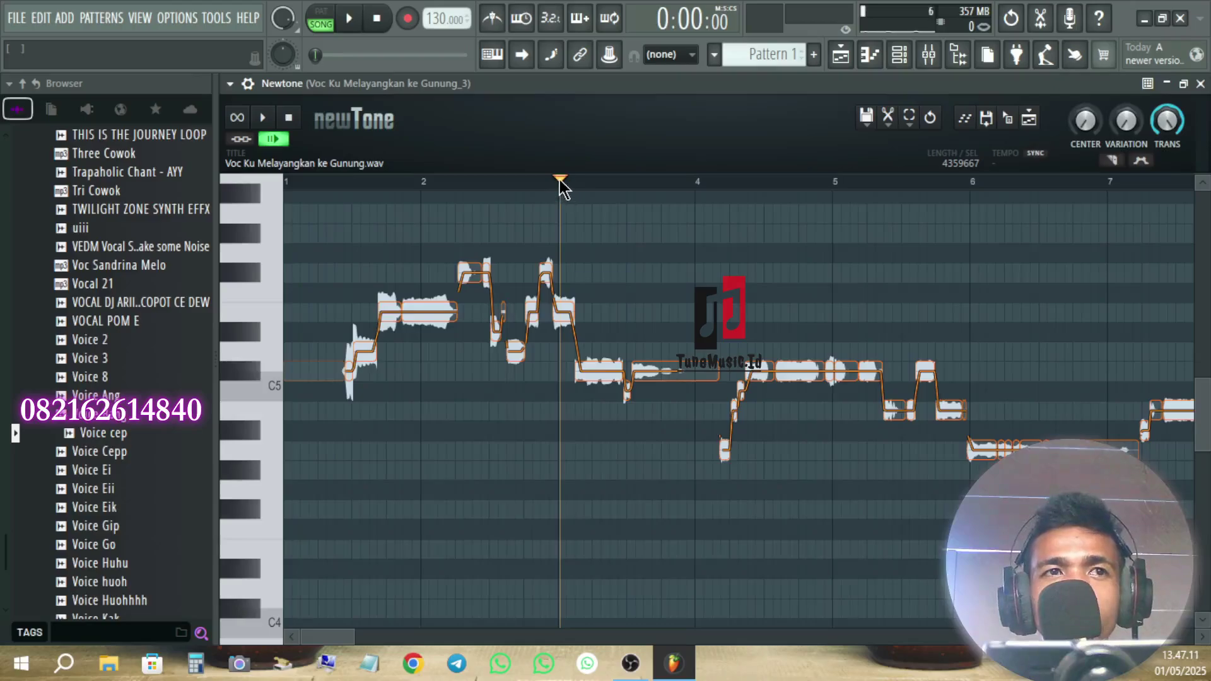
key("space")
key("space")
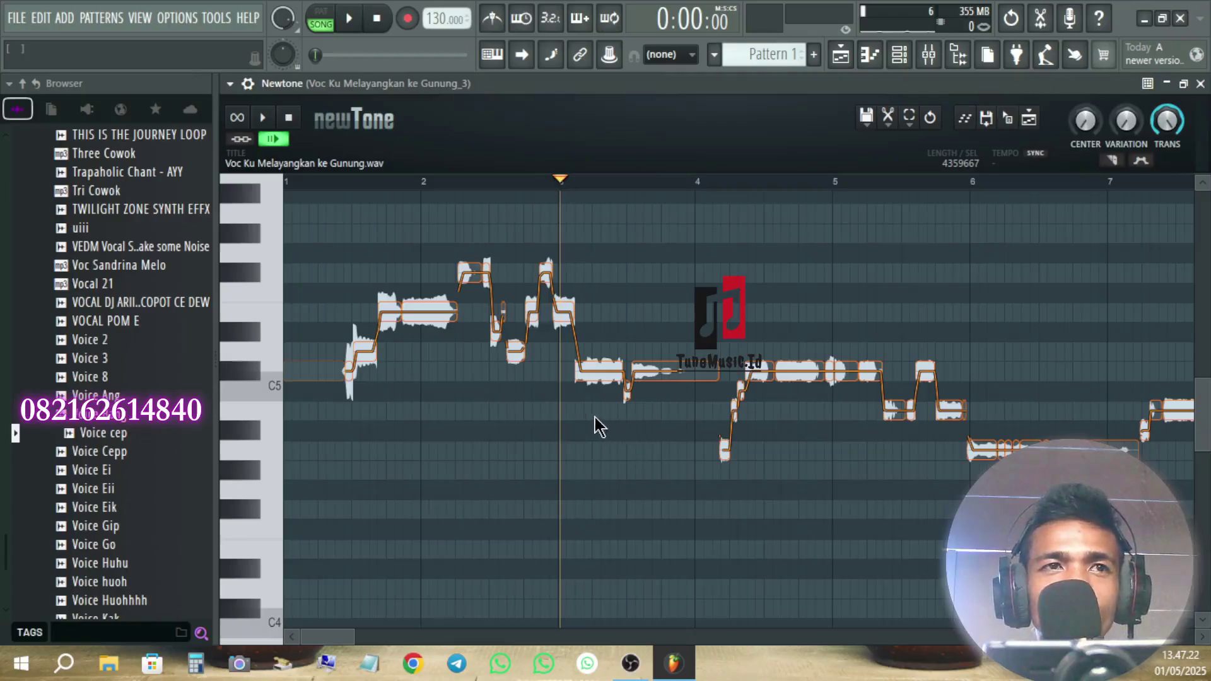
Select all the vocal notes in Newtone, raise them 3 semitones, and listen to the result from mid-bar 1
key("ctrl+a")
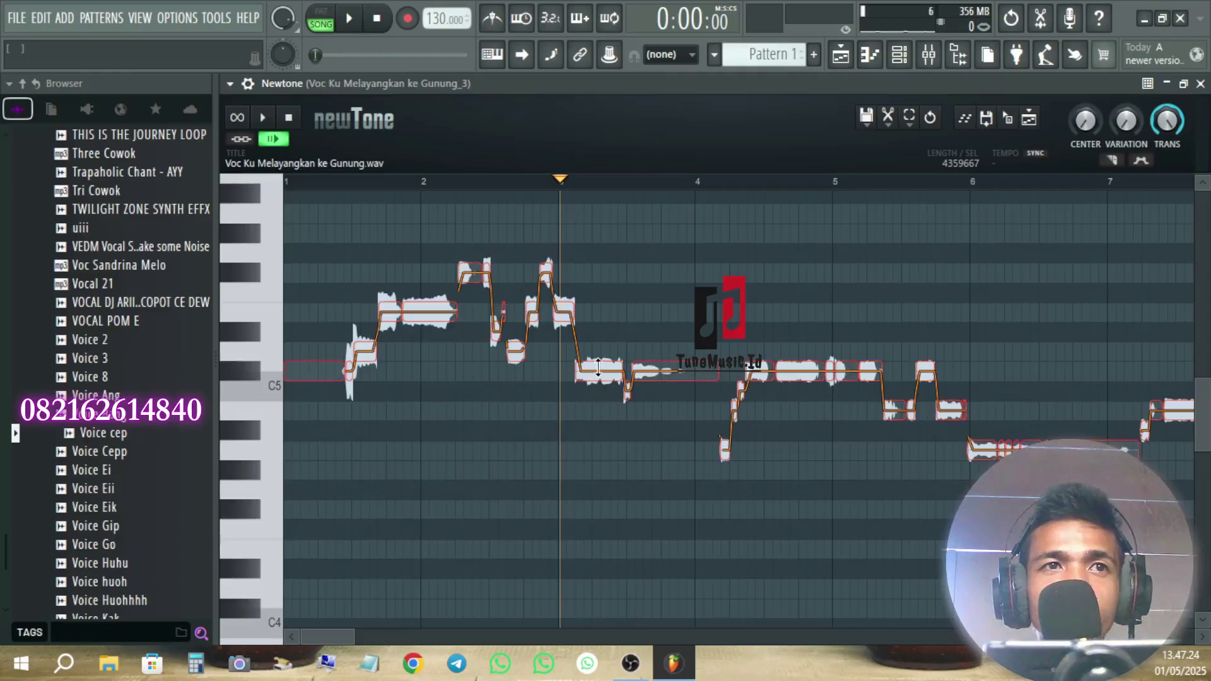
left_click_drag(598, 368, 594, 312)
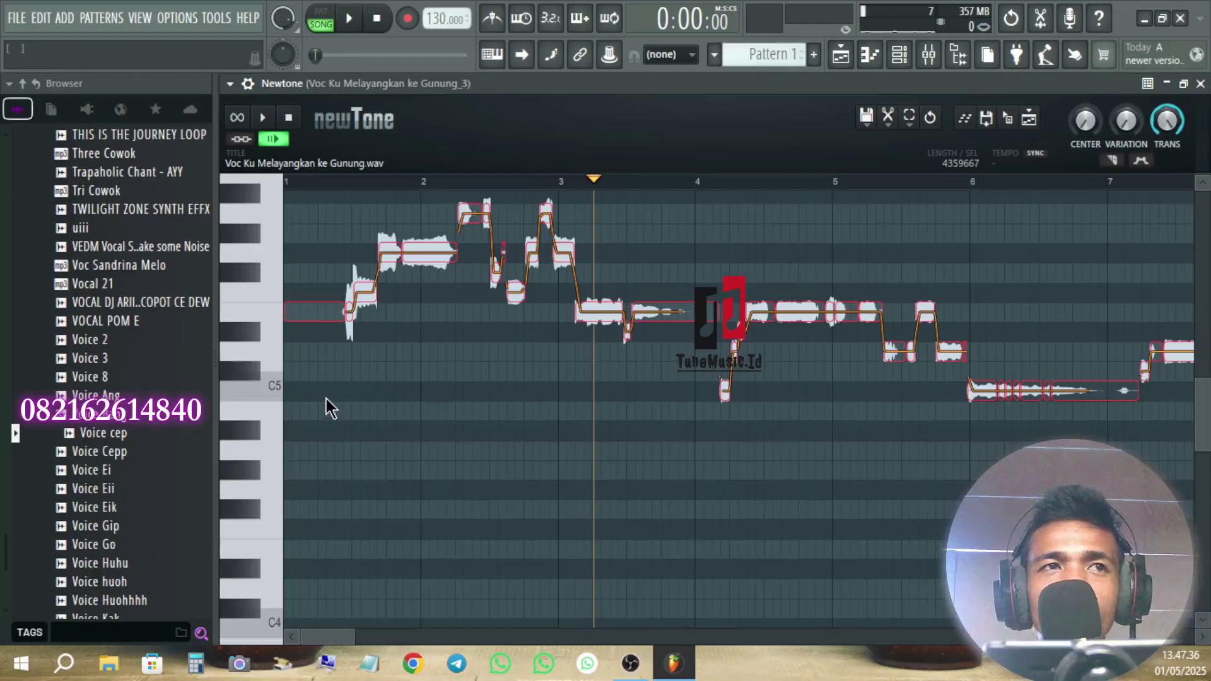
scroll(324, 396, "up", 5)
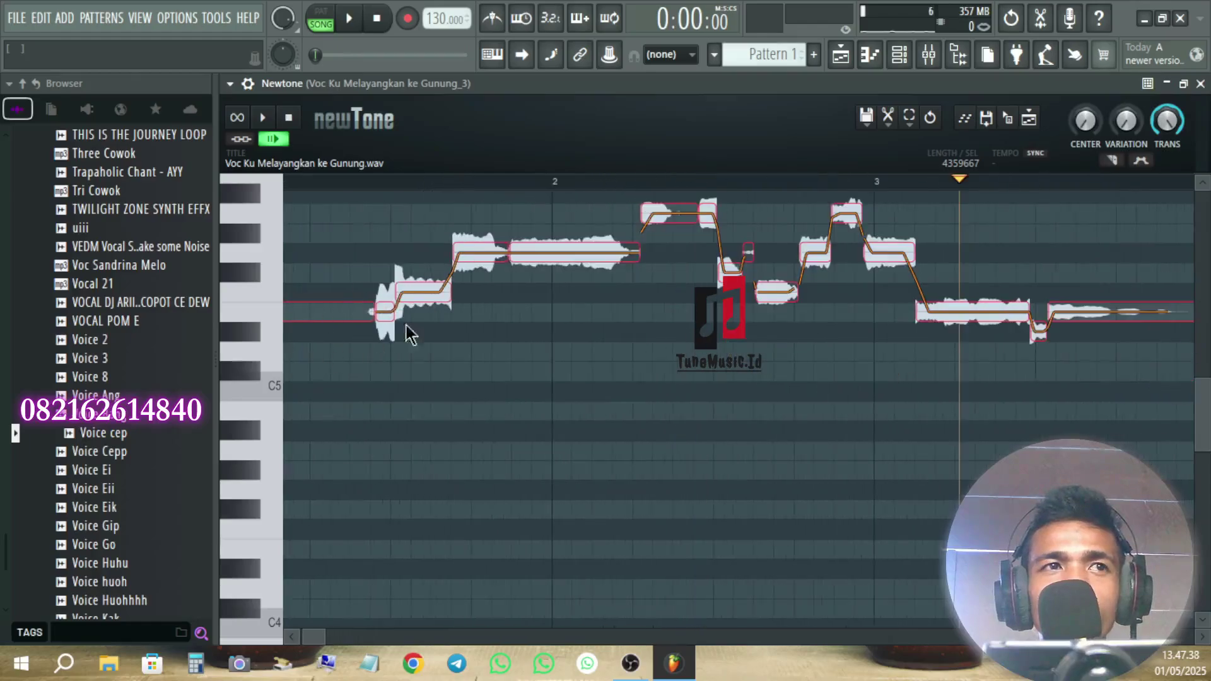
key("space")
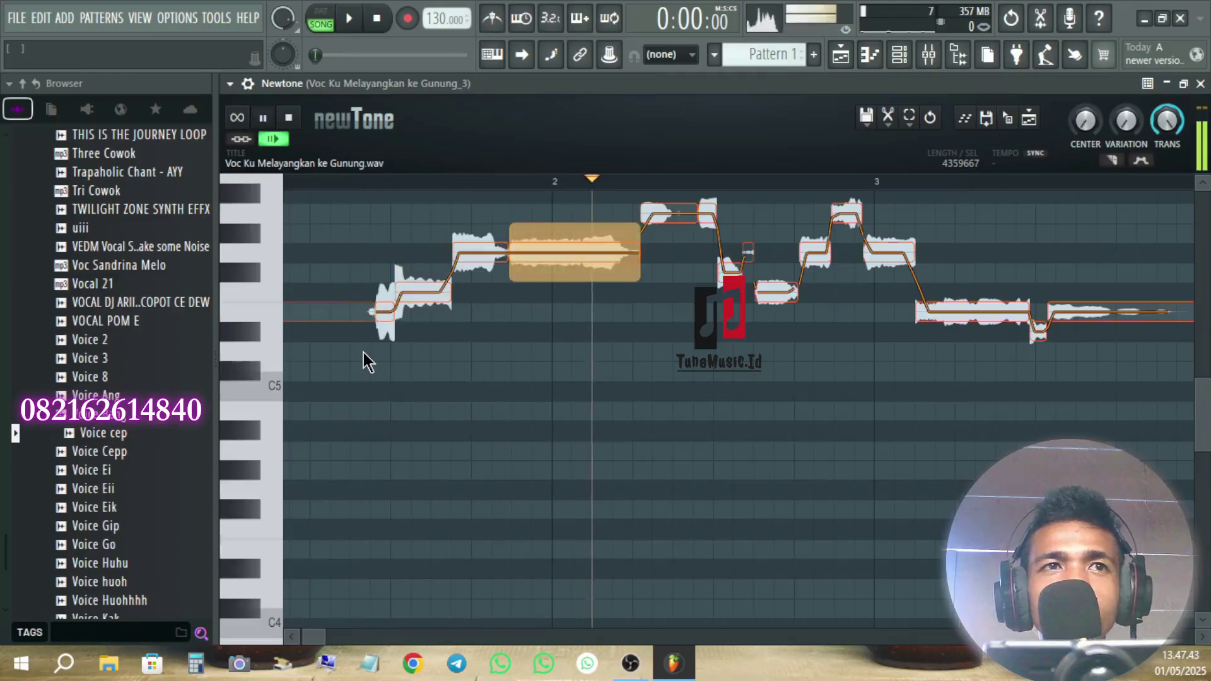
key("space")
Turn off scrolling to follow the cursor in Newtone and listen again to the raised vocal phrase
left_click(280, 144)
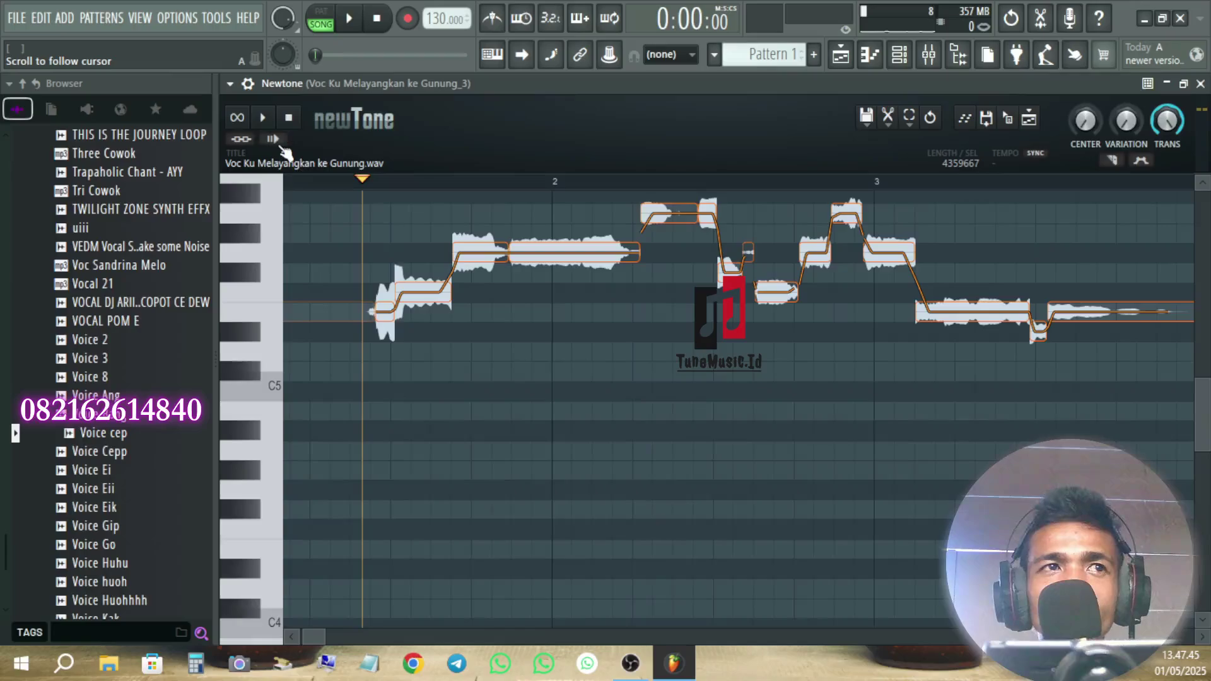
scroll(403, 320, "up", 3)
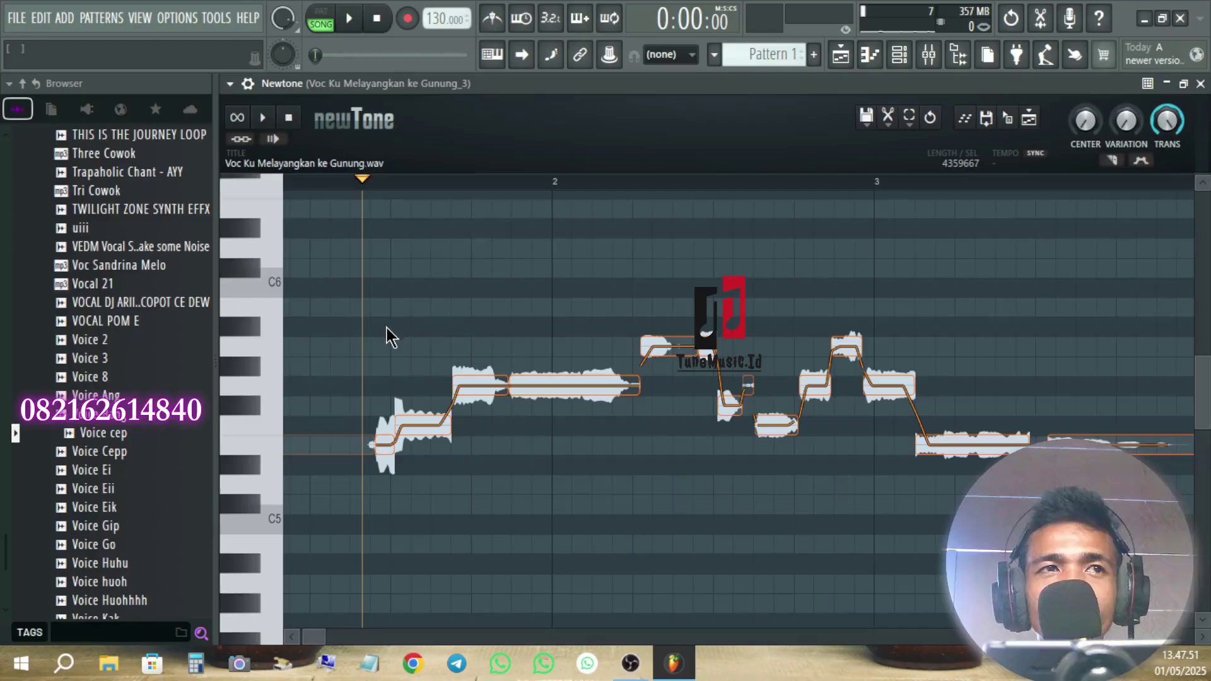
key("space")
key("space")
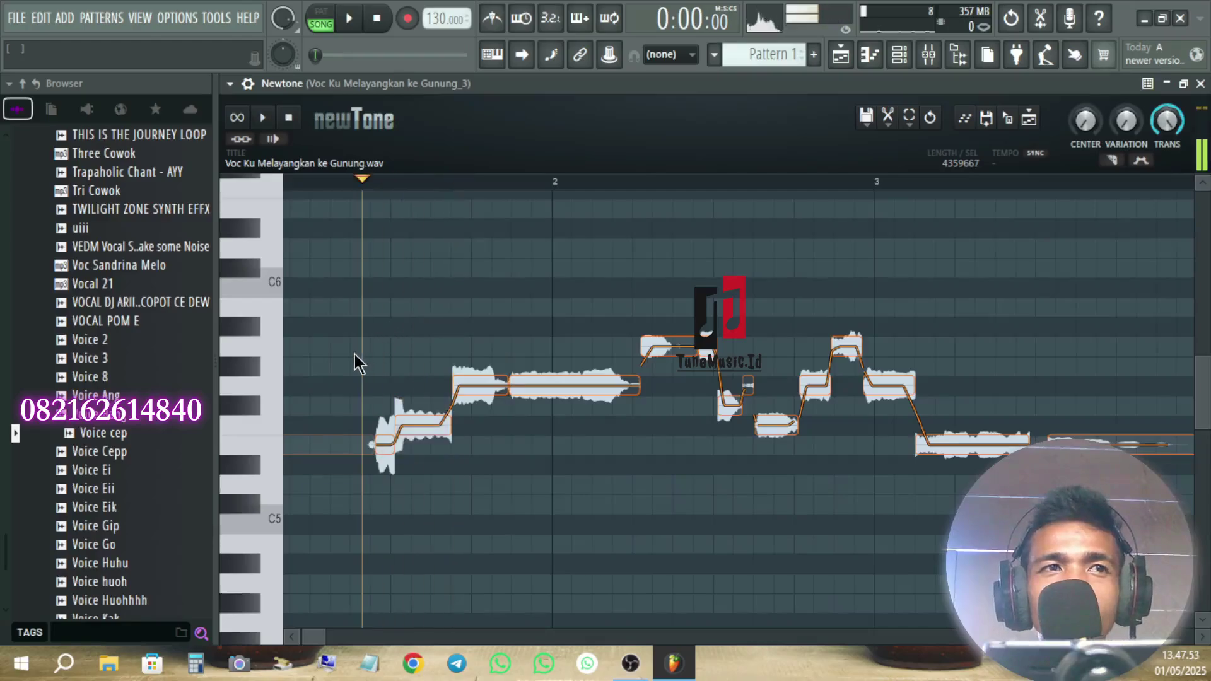
scroll(355, 363, "down", 3)
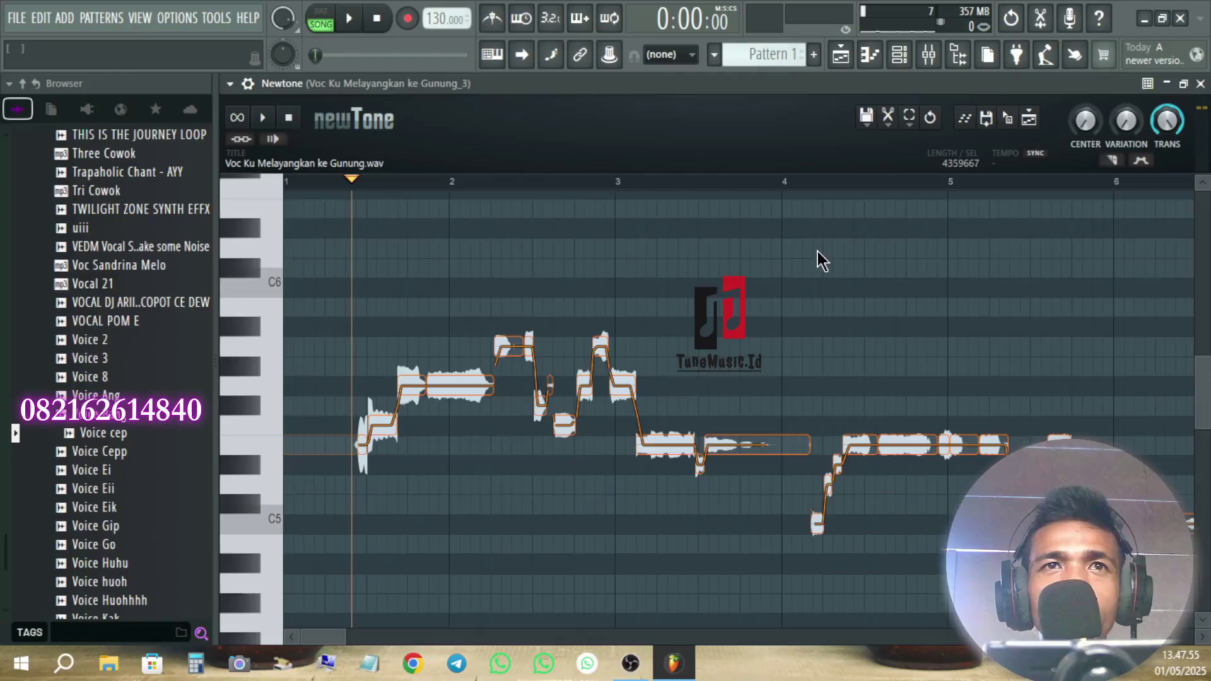
Show the playlist and play the vocal clip on Track 1 briefly from the start of bar 1
left_click(841, 54)
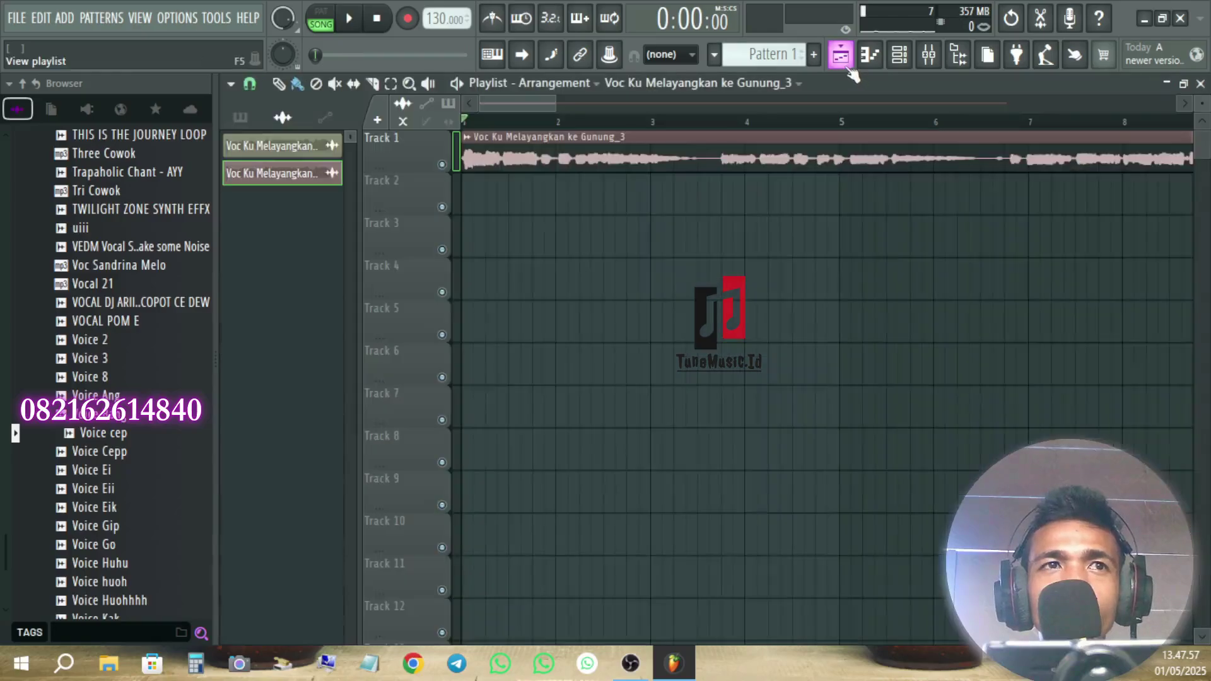
scroll(541, 244, "up", 3)
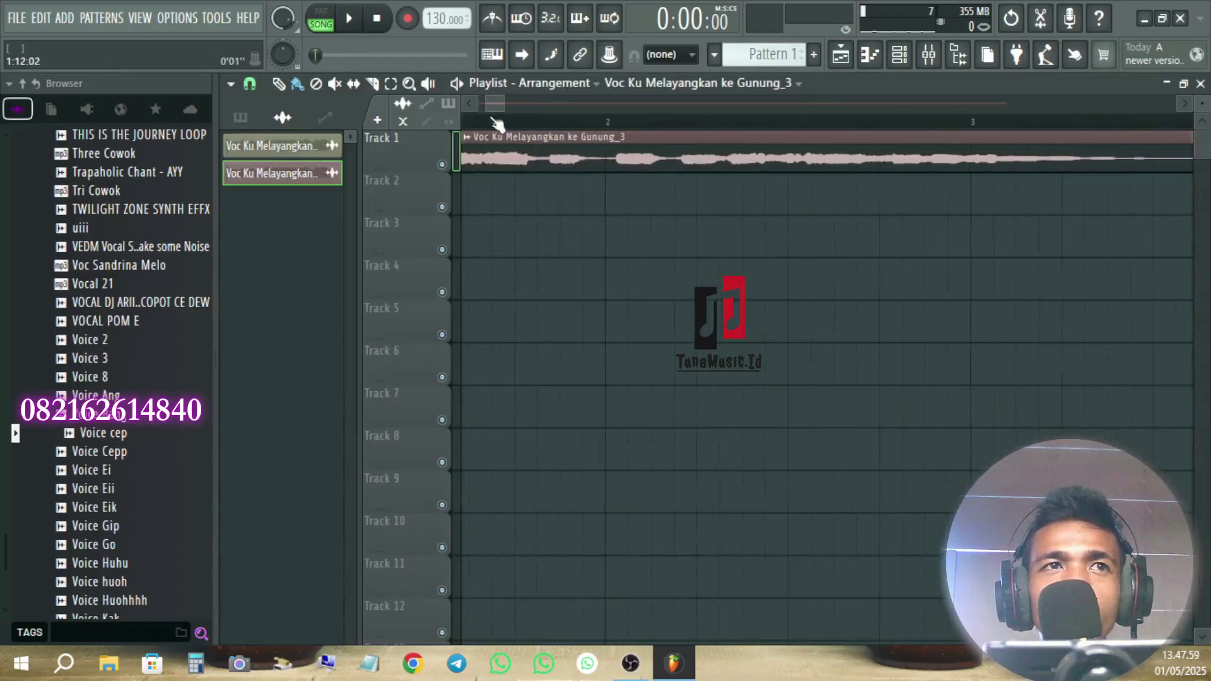
left_click_drag(490, 107, 468, 102)
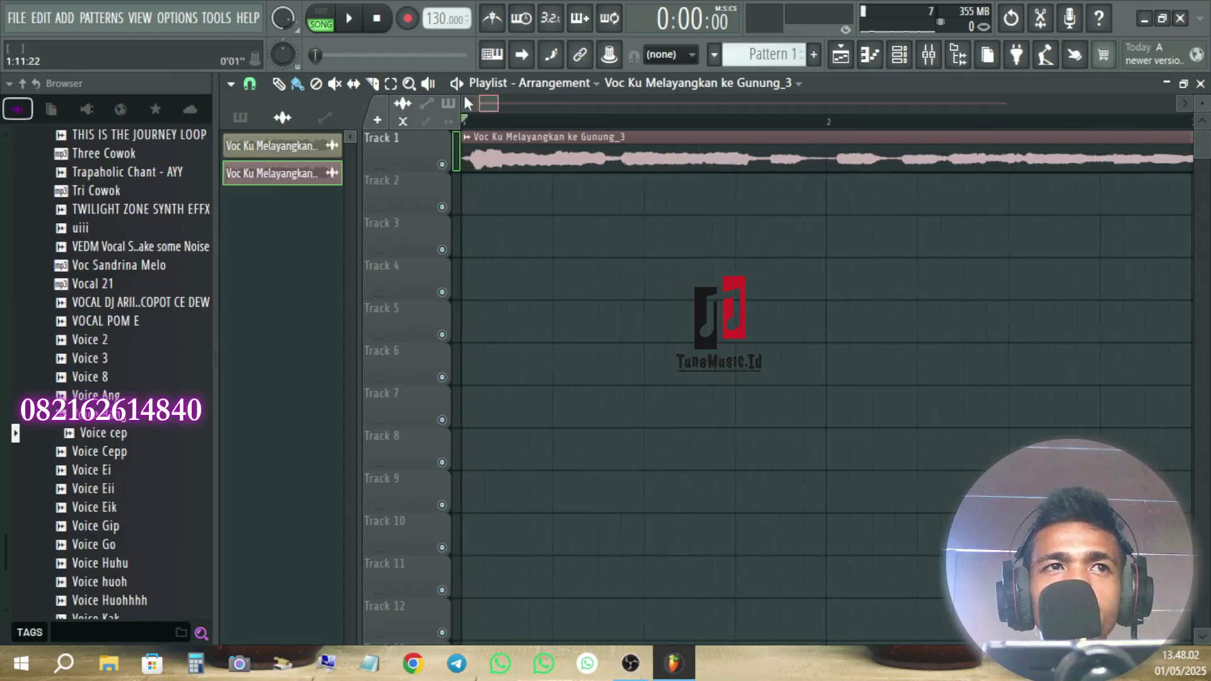
left_click(349, 19)
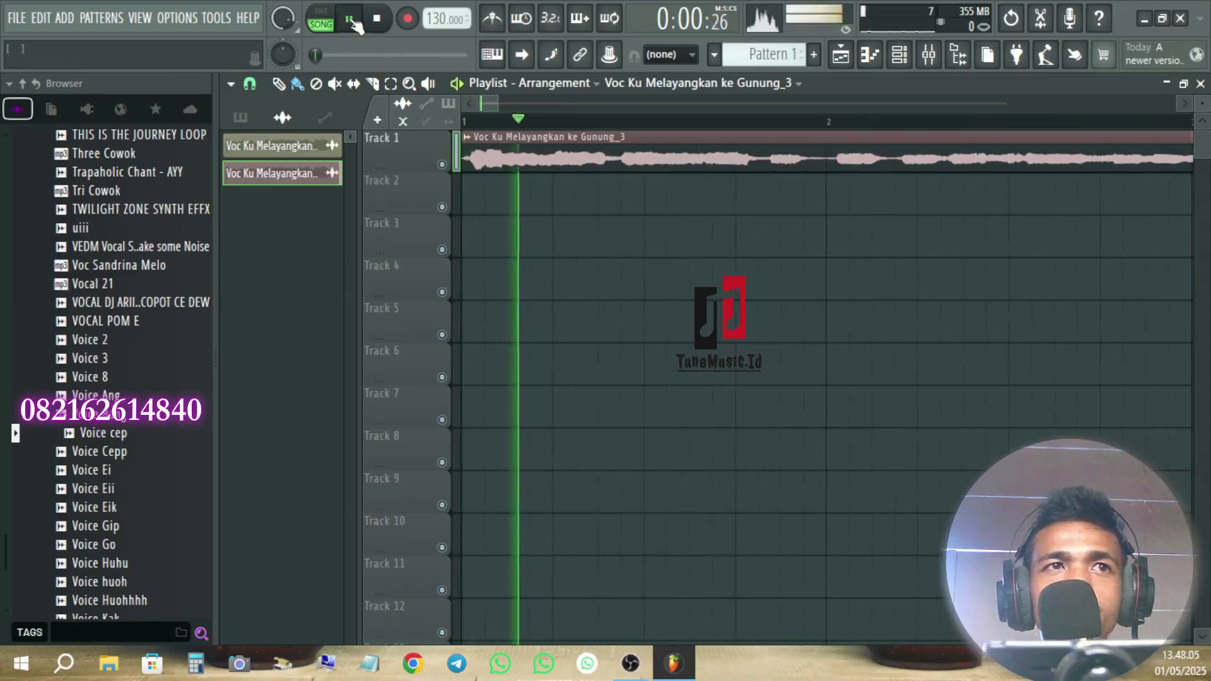
left_click(379, 19)
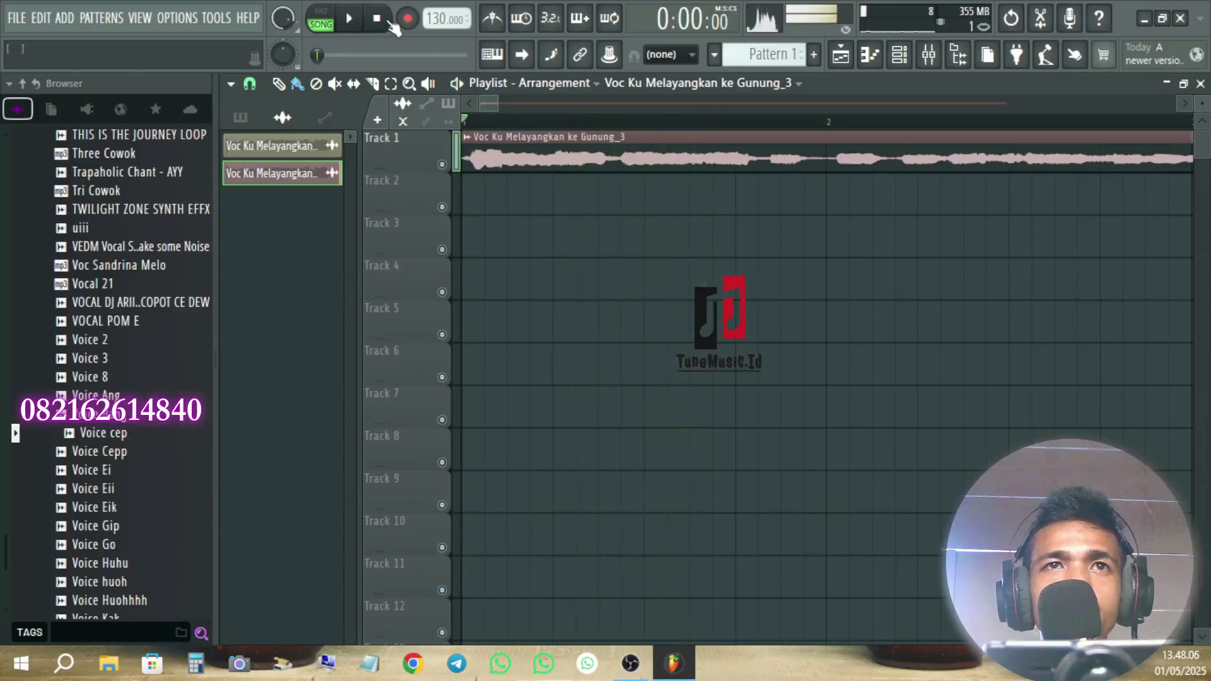
Return to the Newtone editor and play the song from the start as a reference
left_click(842, 62)
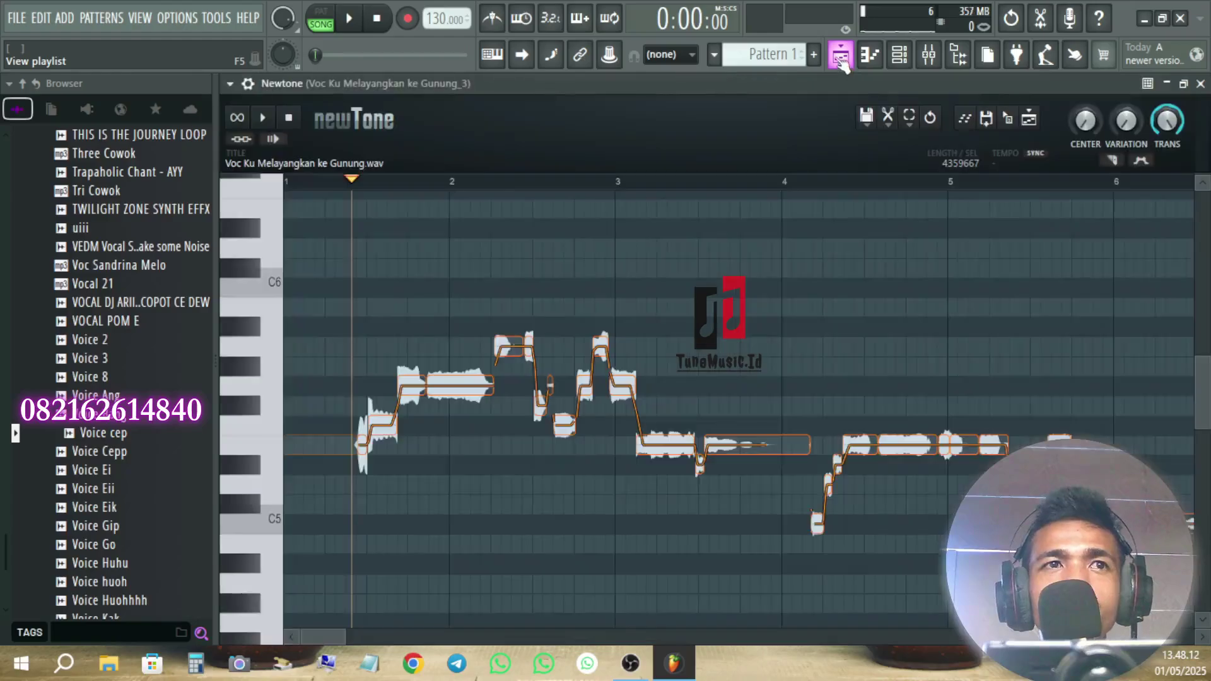
left_click(351, 18)
left_click(377, 18)
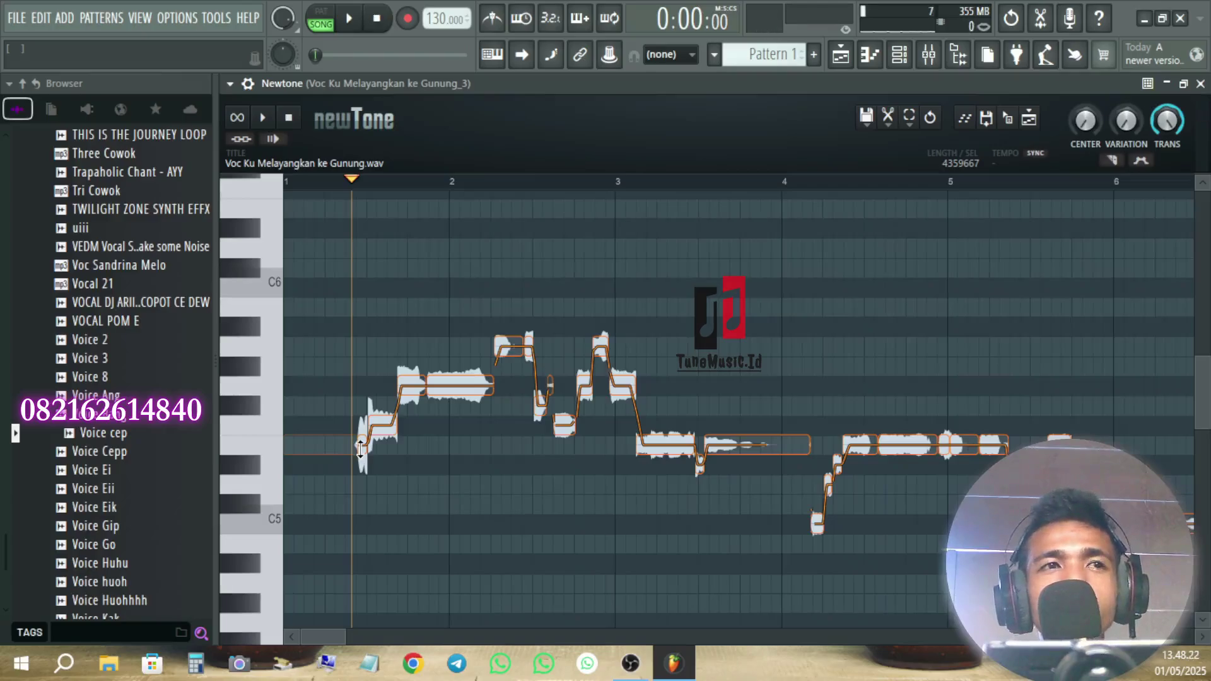
Raise the first three sung notes in the second half of bar 1 to A5 and listen to them
left_click_drag(361, 448, 358, 387)
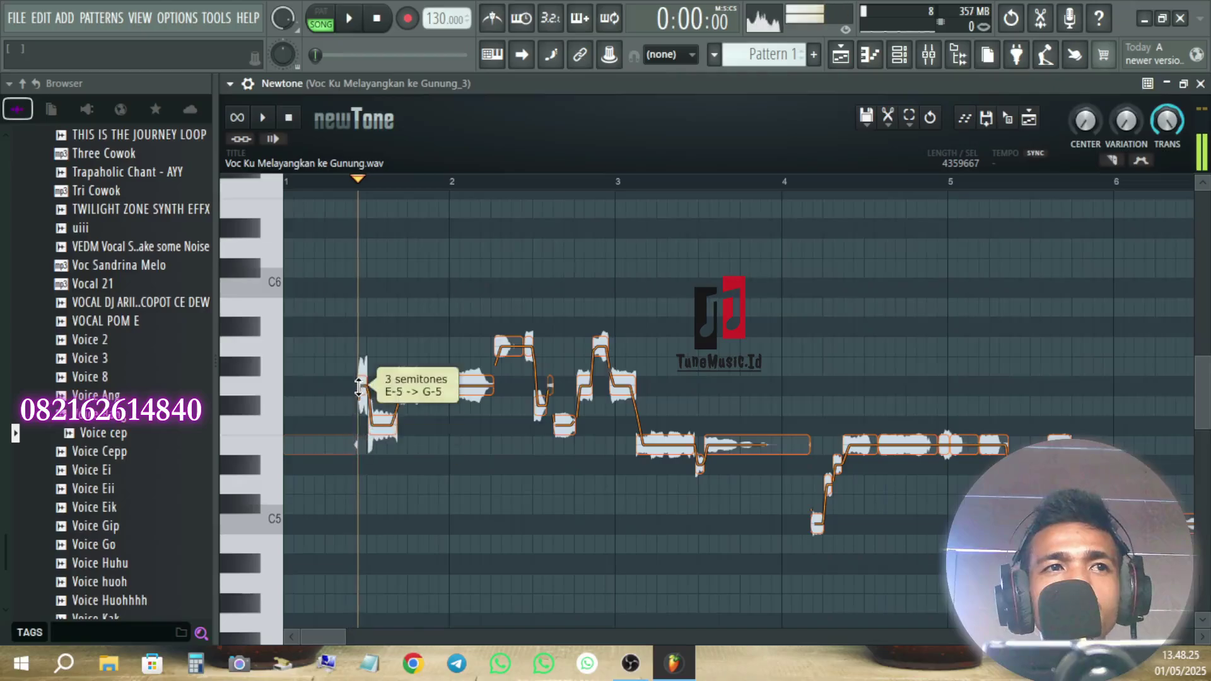
left_click_drag(375, 434, 353, 348)
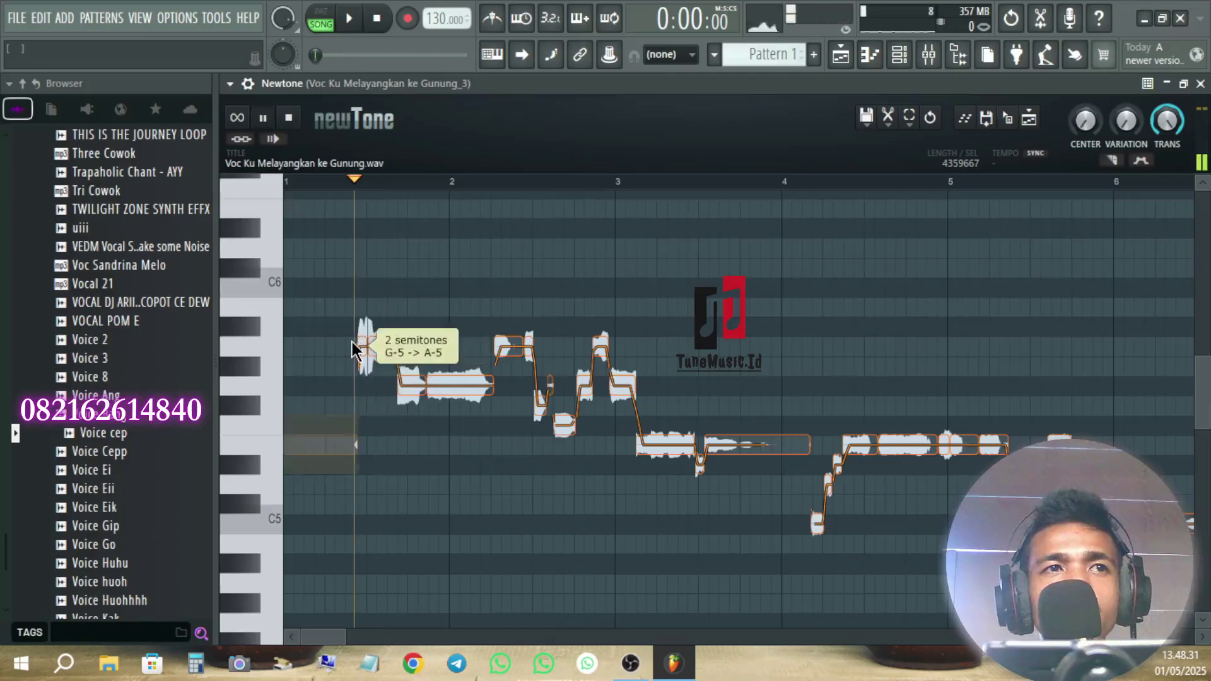
left_click_drag(409, 379, 408, 346)
left_click(347, 352)
key("space")
key("space")
Raise the long note across the start of bar 2 to A5 and listen to the phrase
left_click_drag(475, 388, 475, 338)
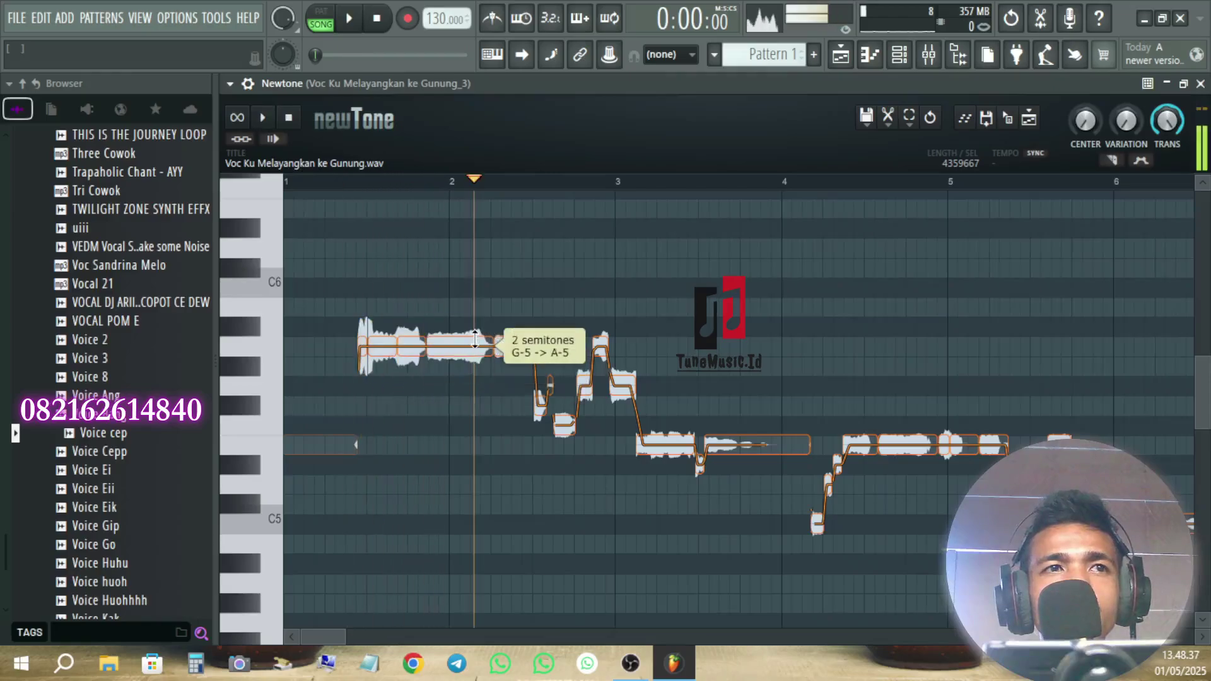
left_click(341, 282)
key("space")
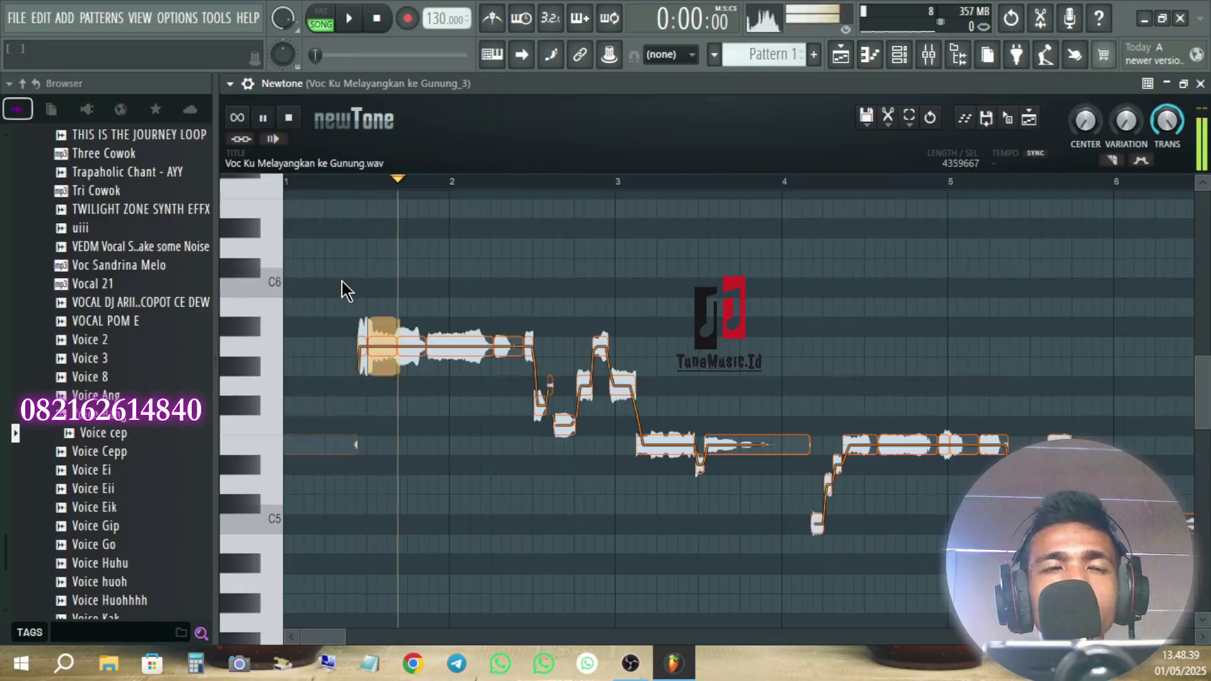
key("space")
Raise the two short notes after the long note in bar 2 to B5, checking them against the song
left_click_drag(510, 347, 510, 307)
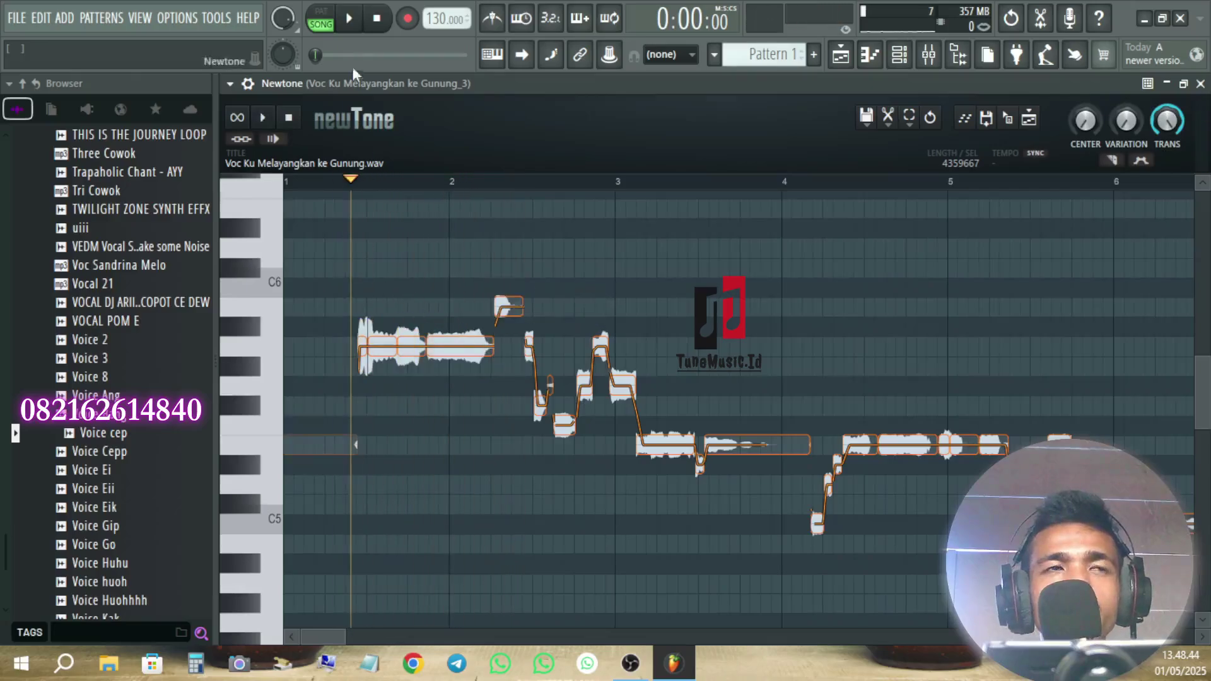
key("space")
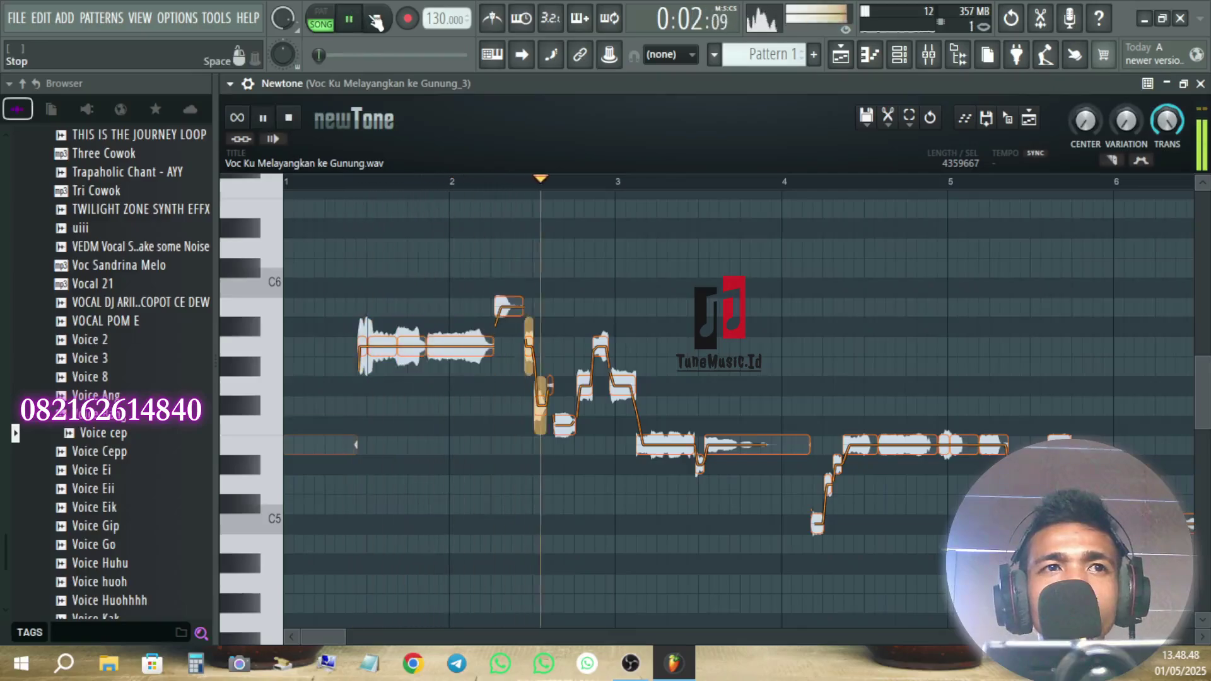
key("space")
left_click_drag(529, 346, 530, 306)
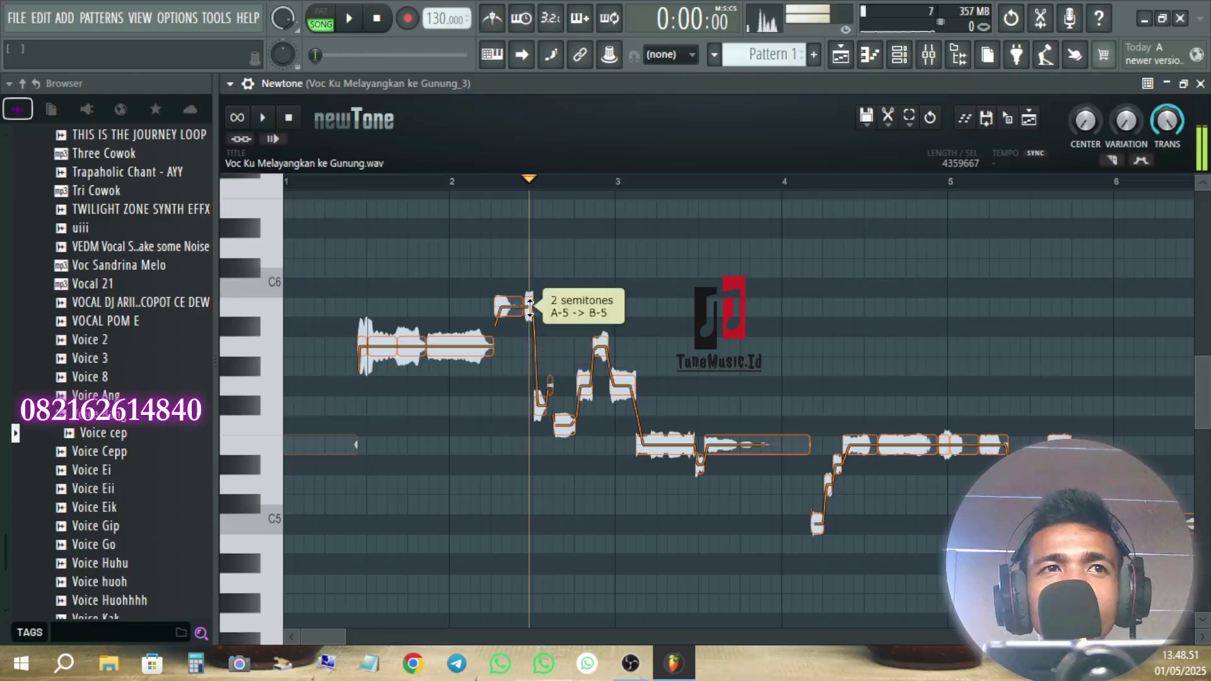
Raise the leading segment at the start of bar 1 to A5 and play it along with the song
left_click_drag(315, 449, 312, 349)
key("space")
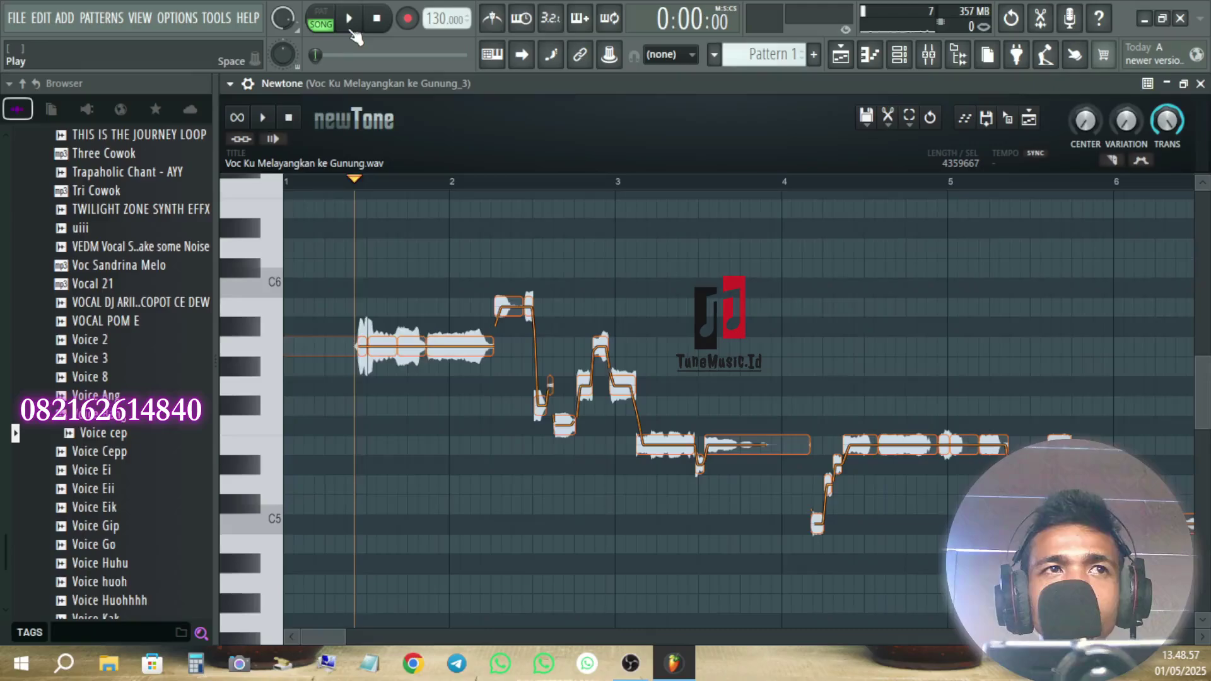
left_click(384, 24)
Try the first of the two B5 notes in bar 2 at C#6, listen with the song, and return it to B5
left_click_drag(510, 309, 411, 307)
key("space")
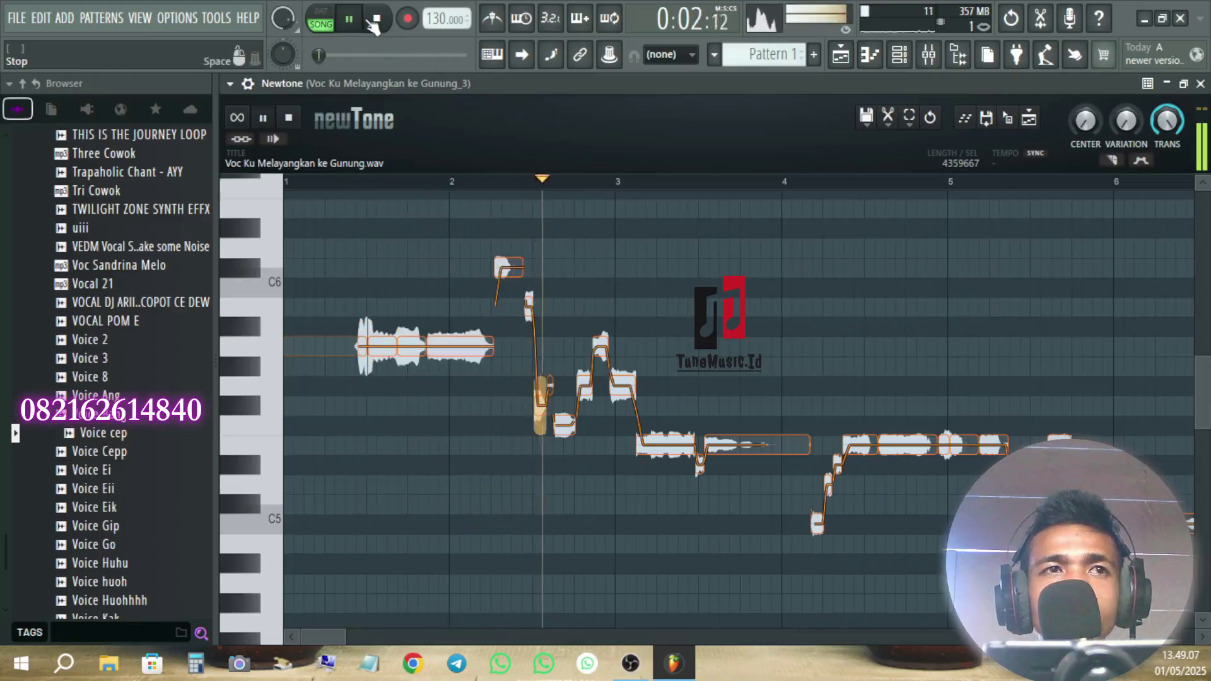
left_click(374, 21)
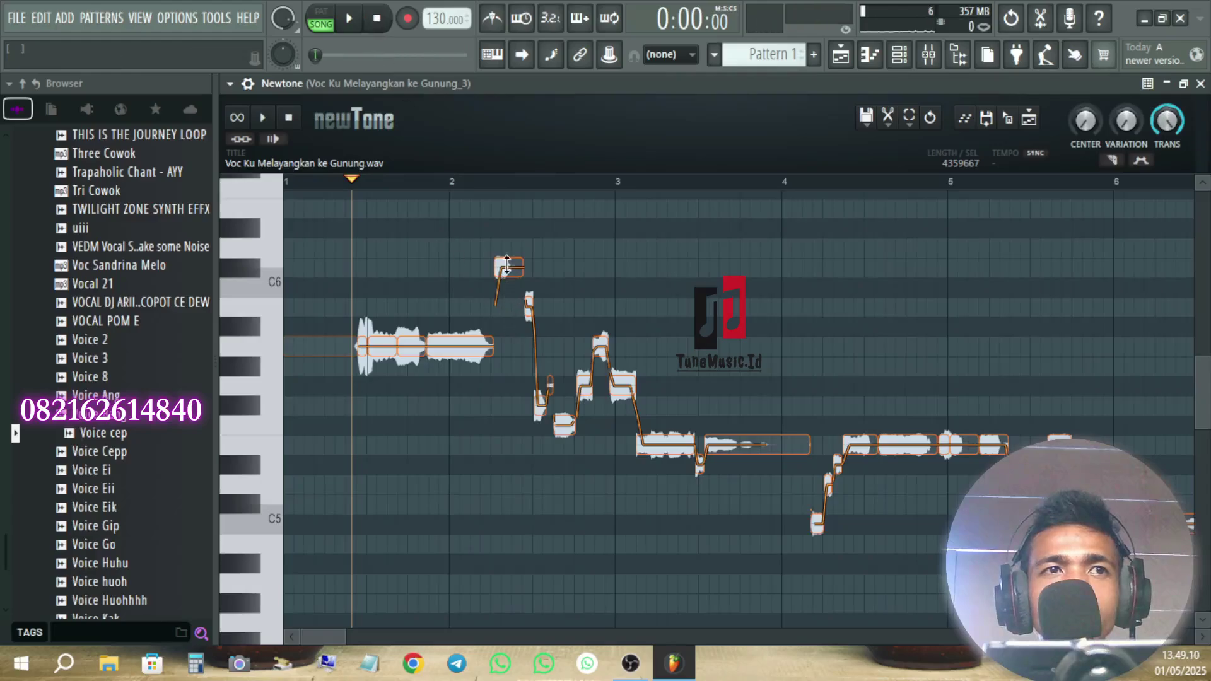
left_click_drag(507, 265, 503, 302)
key("space")
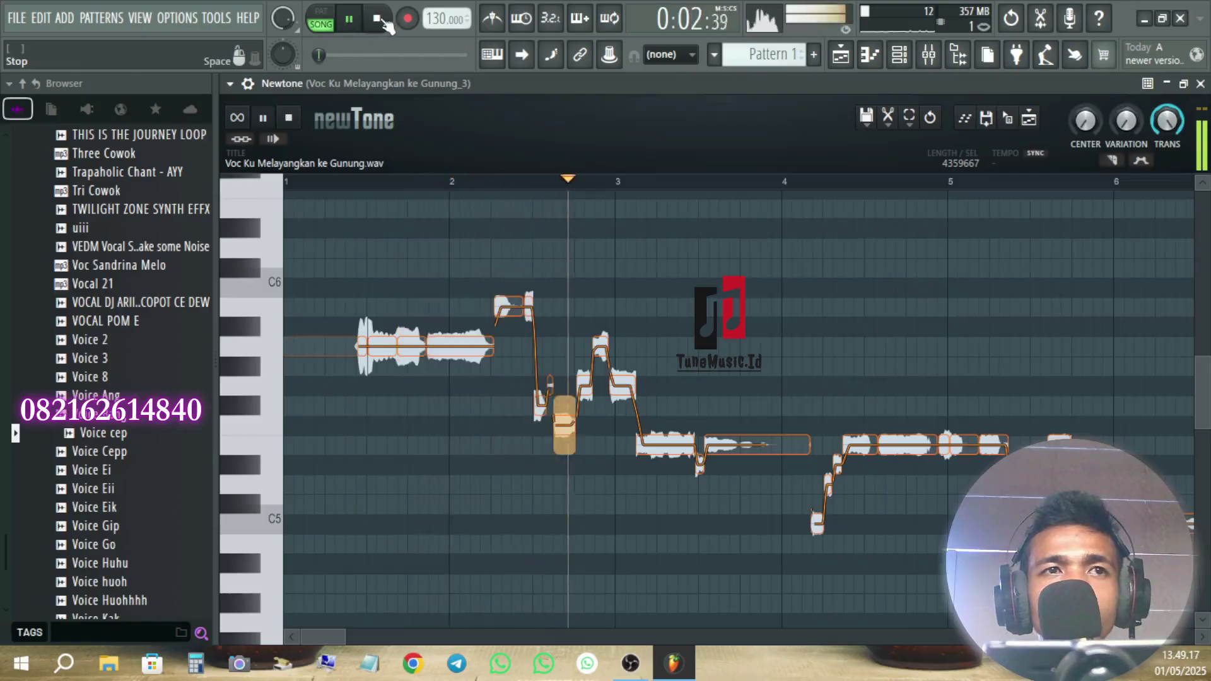
key("space")
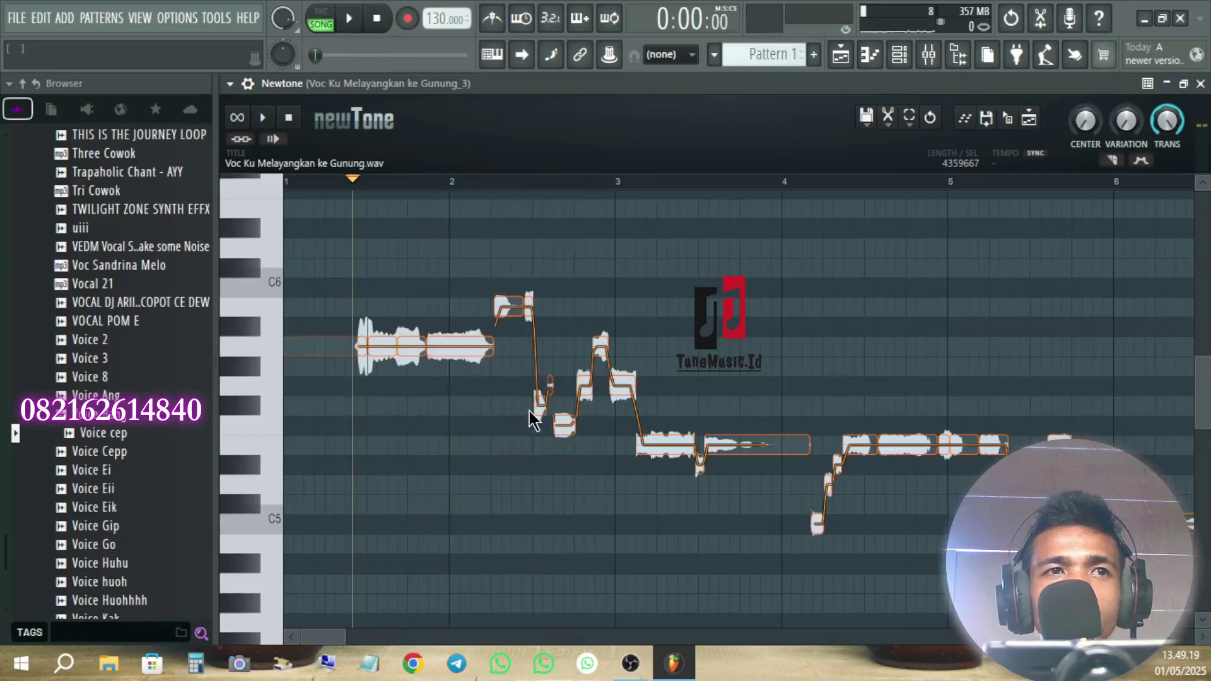
Raise the short note in mid-bar 2 to G#5 and the wider low note after it to F#5, listening with the song
left_click_drag(539, 404, 540, 364)
left_click(349, 22)
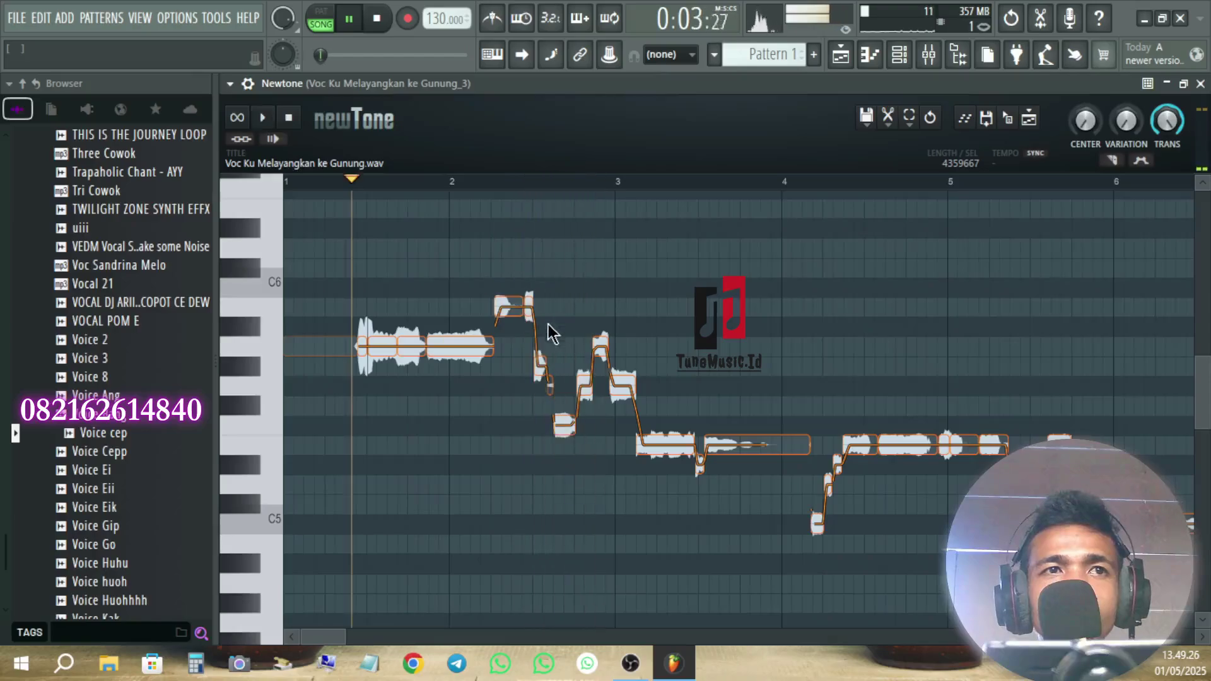
left_click_drag(568, 422, 559, 390)
left_click(377, 24)
left_click(359, 20)
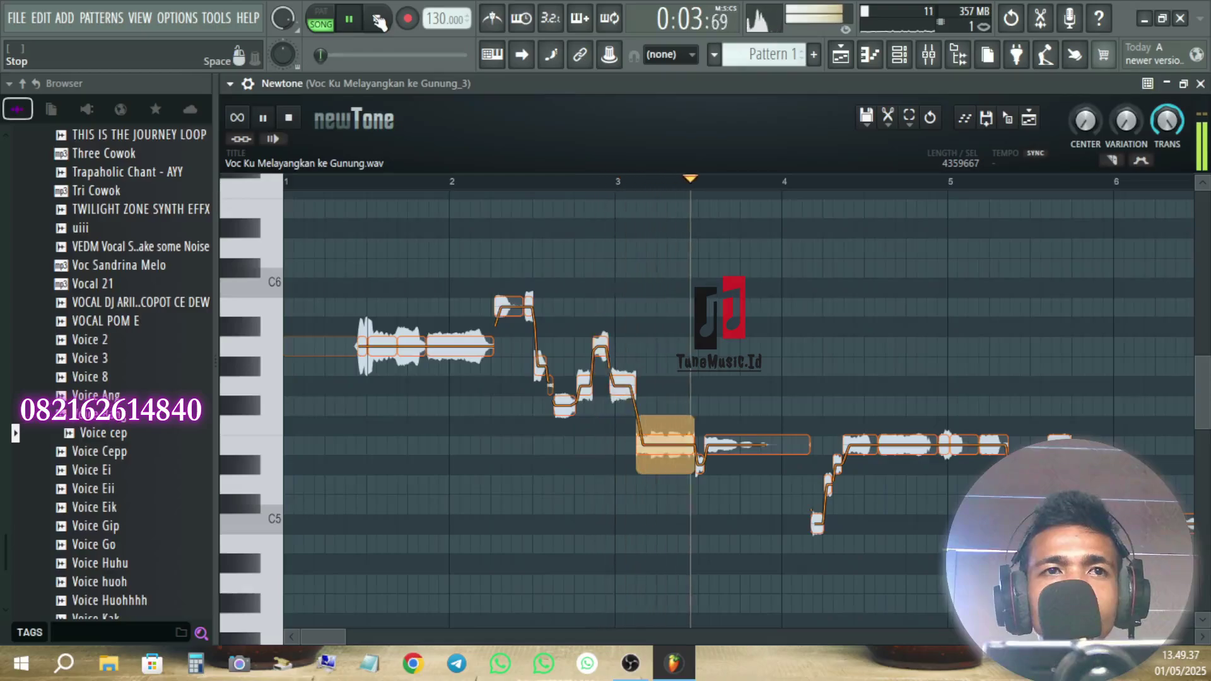
Raise the wide note at the start of bar 3 to A5, listening to it along with the song before and after
left_click(378, 20)
left_click(351, 21)
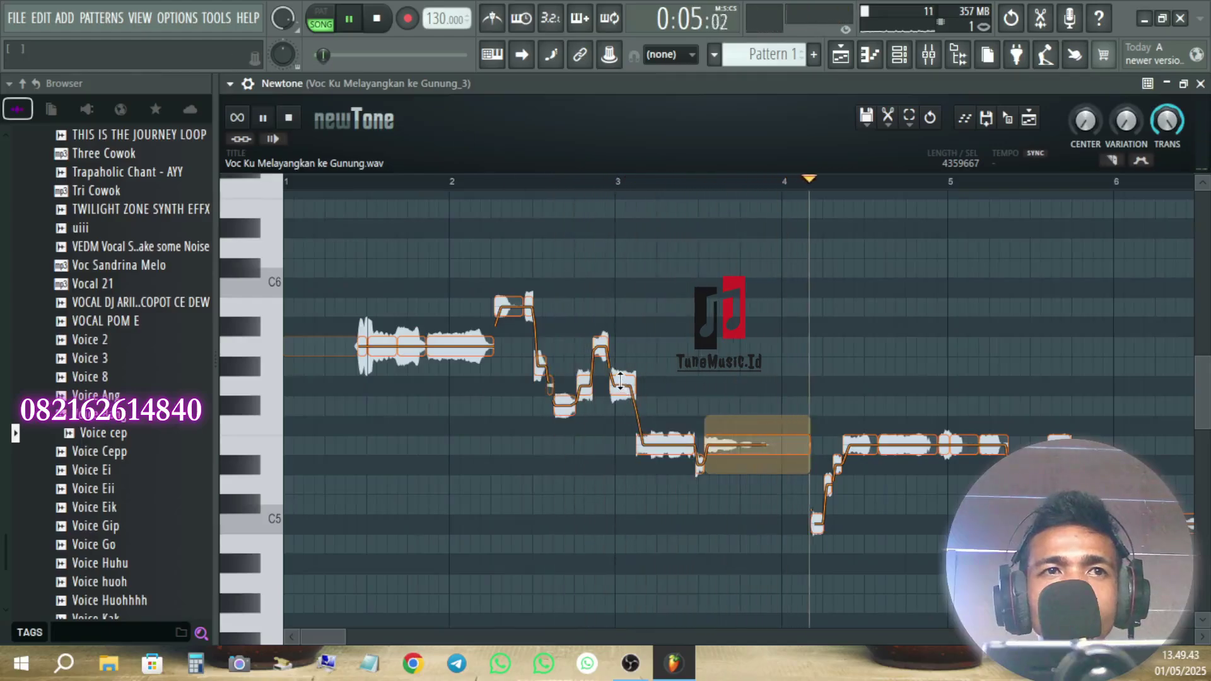
left_click_drag(628, 388, 628, 349)
key("space")
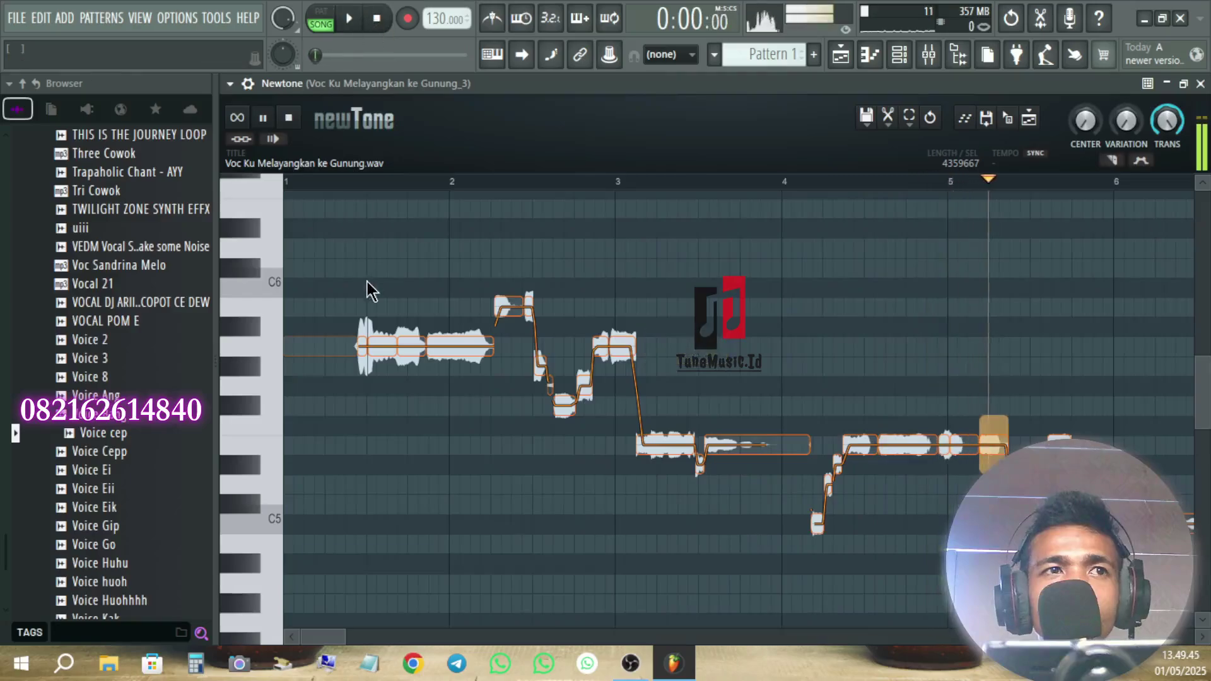
left_click(351, 19)
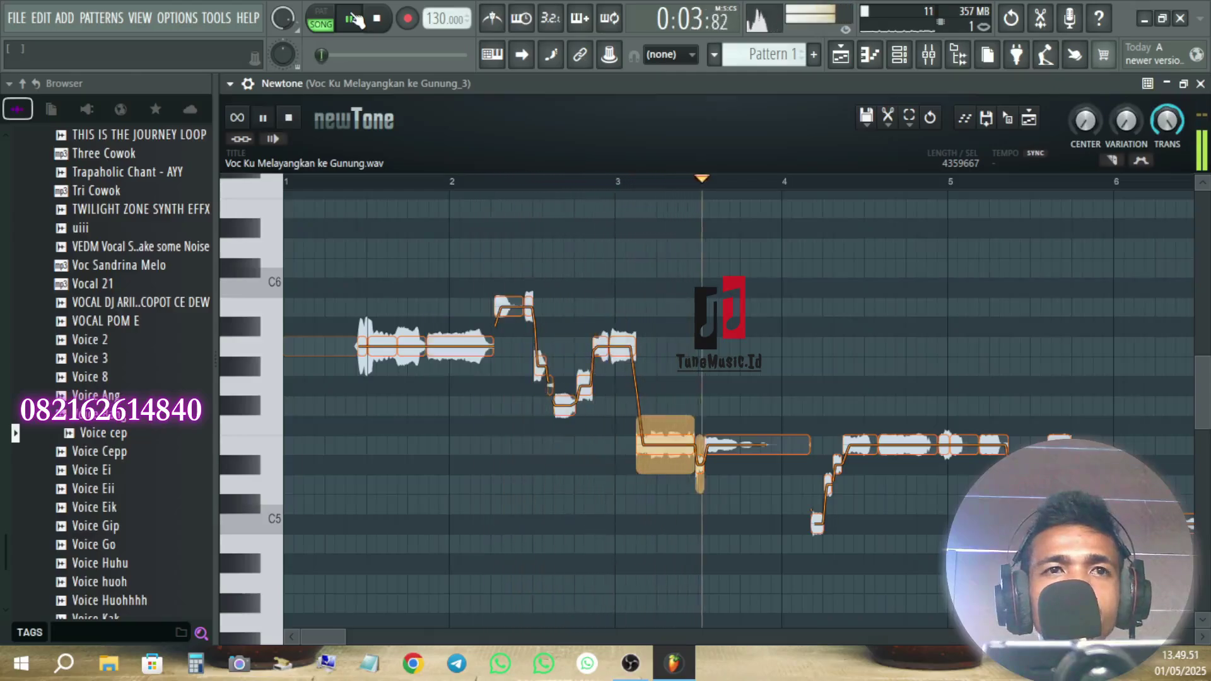
left_click(379, 19)
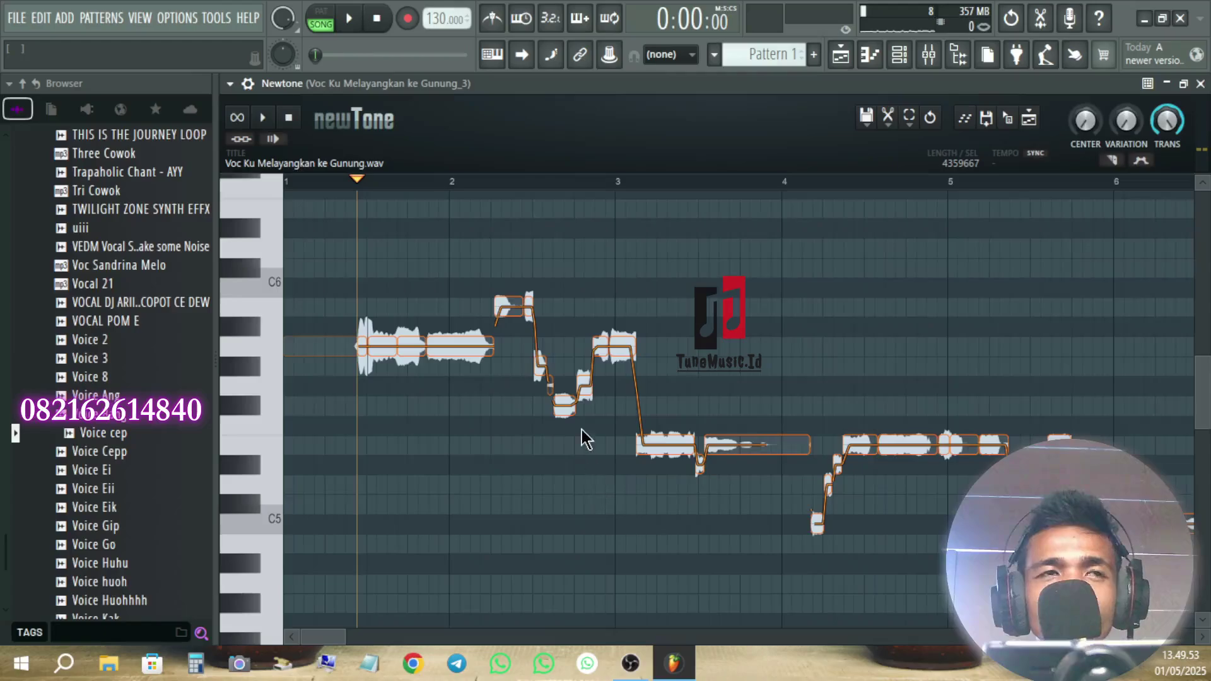
left_click(363, 29)
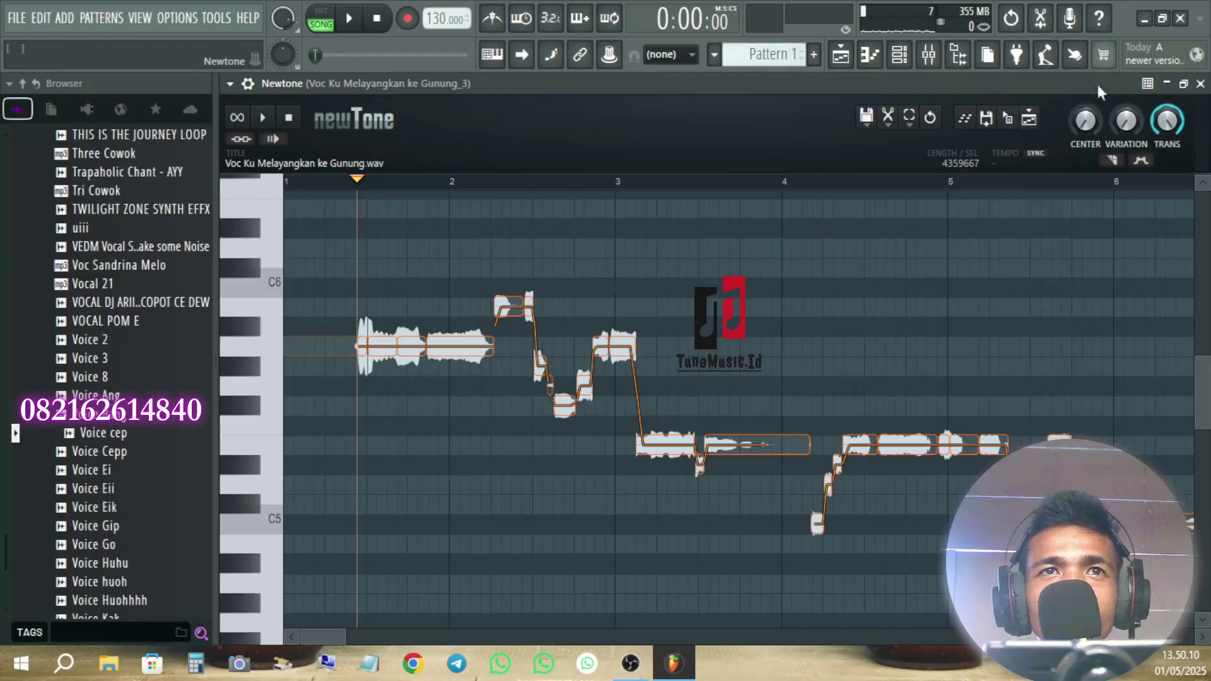
In the playlist, remove the silent start of the Voc Ku Melayangkan ke Gunung_4 clip, align it on Track 2 with Track 1, and play both
left_click(850, 66)
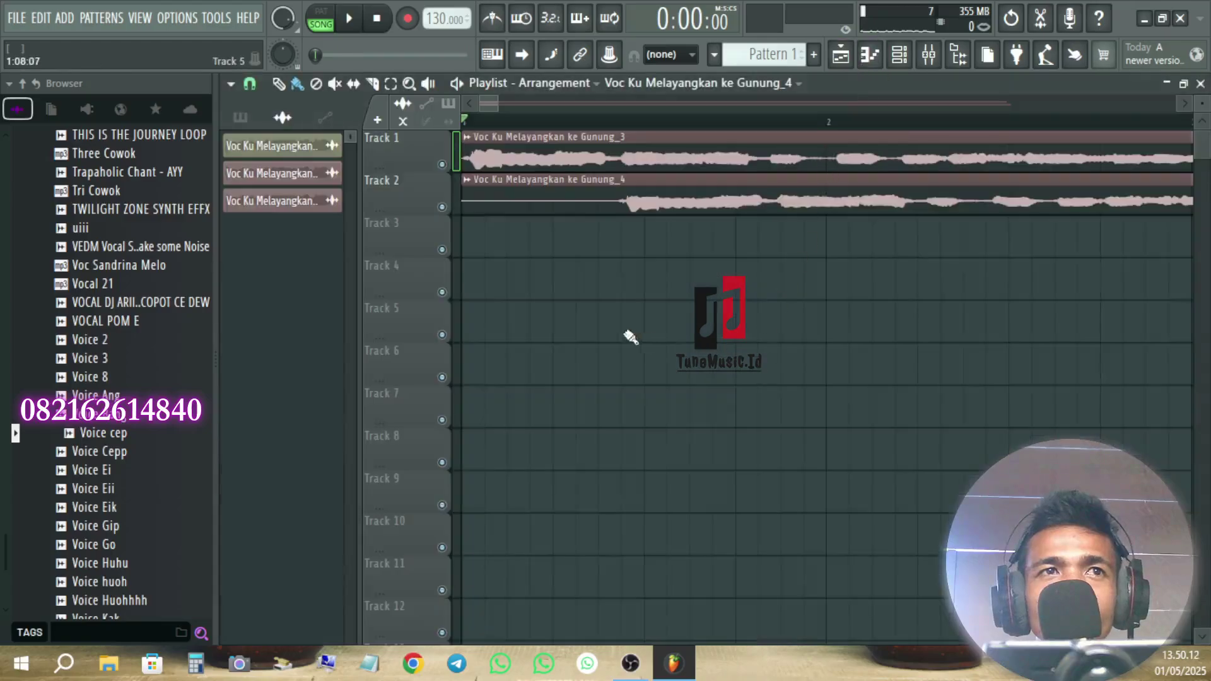
left_click_drag(536, 186, 543, 234)
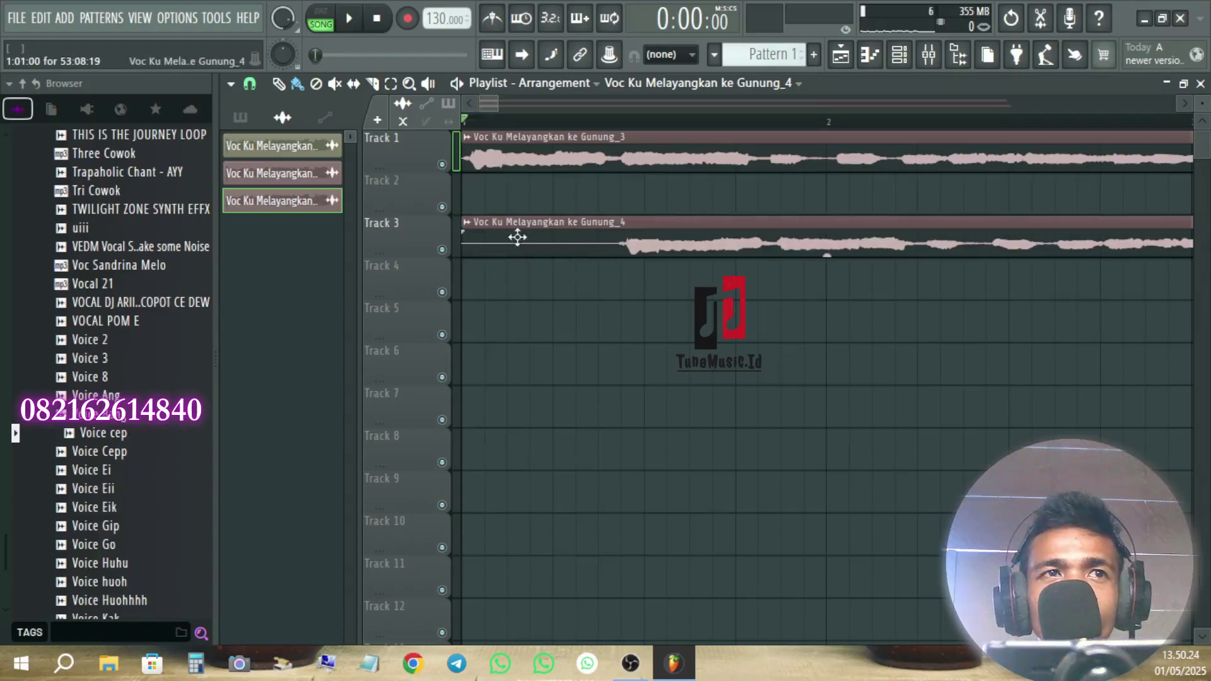
left_click_drag(461, 252, 439, 187)
key("space")
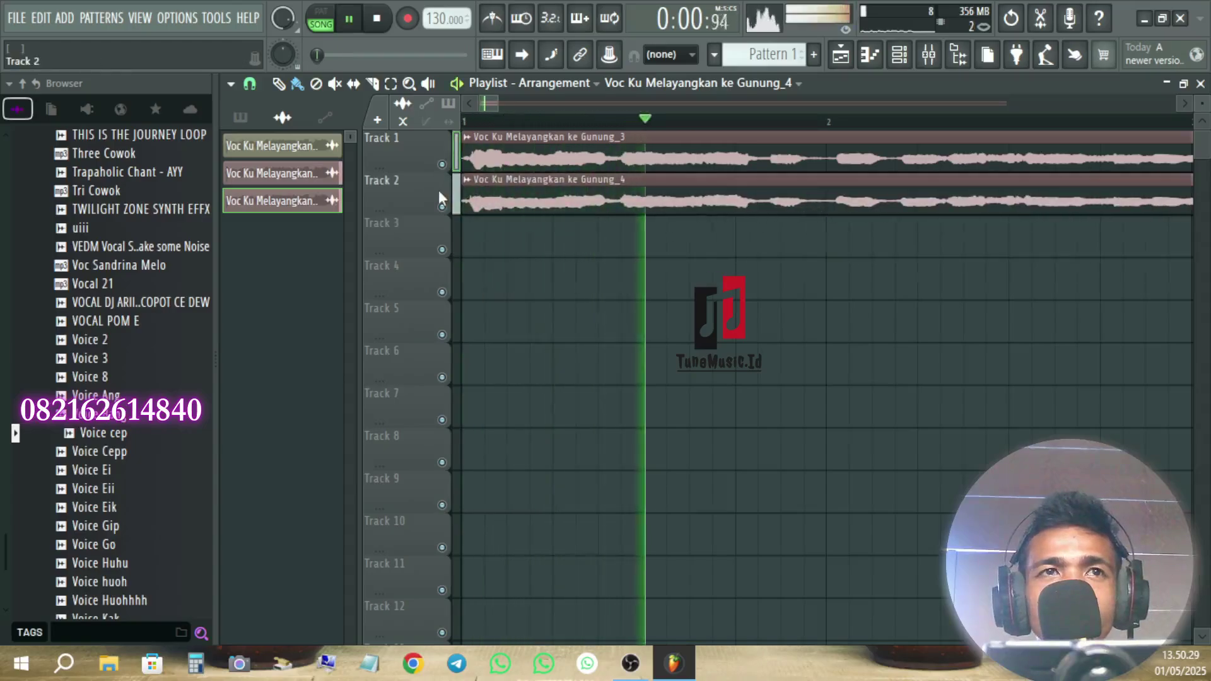
scroll(581, 257, "down", 5)
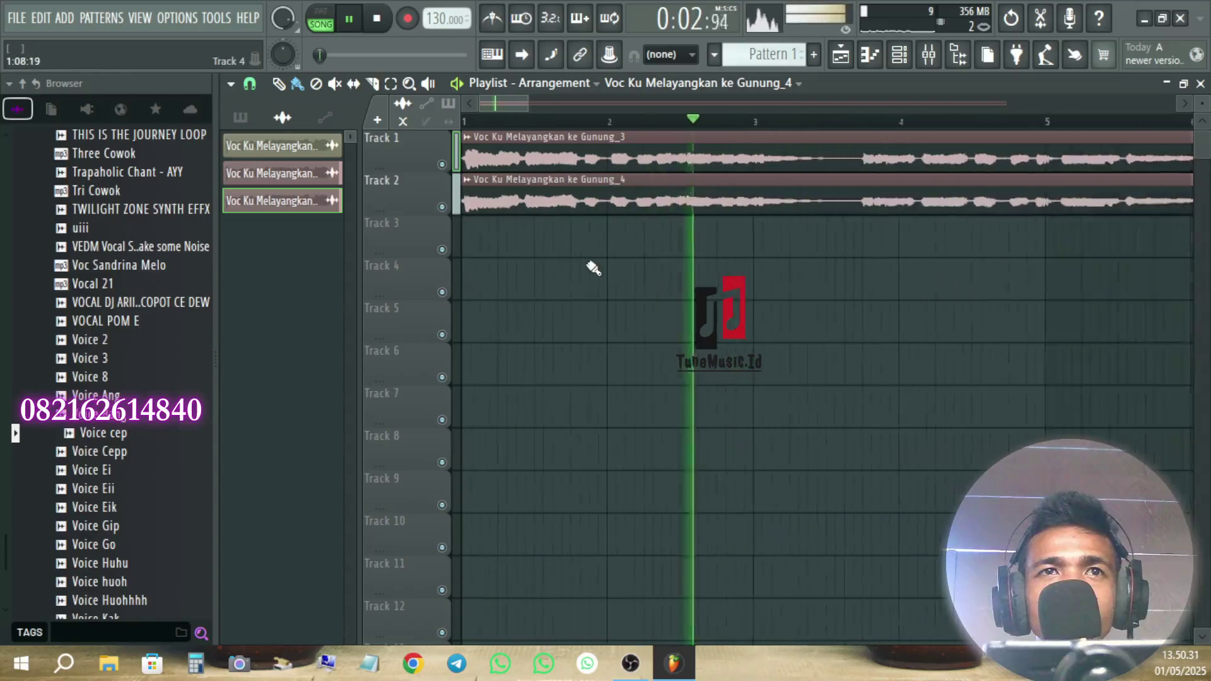
key("space")
Slice both vocal clips in the quiet gap in the second half of bar 3 and delete the parts after the cut
scroll(627, 289, "up", 5)
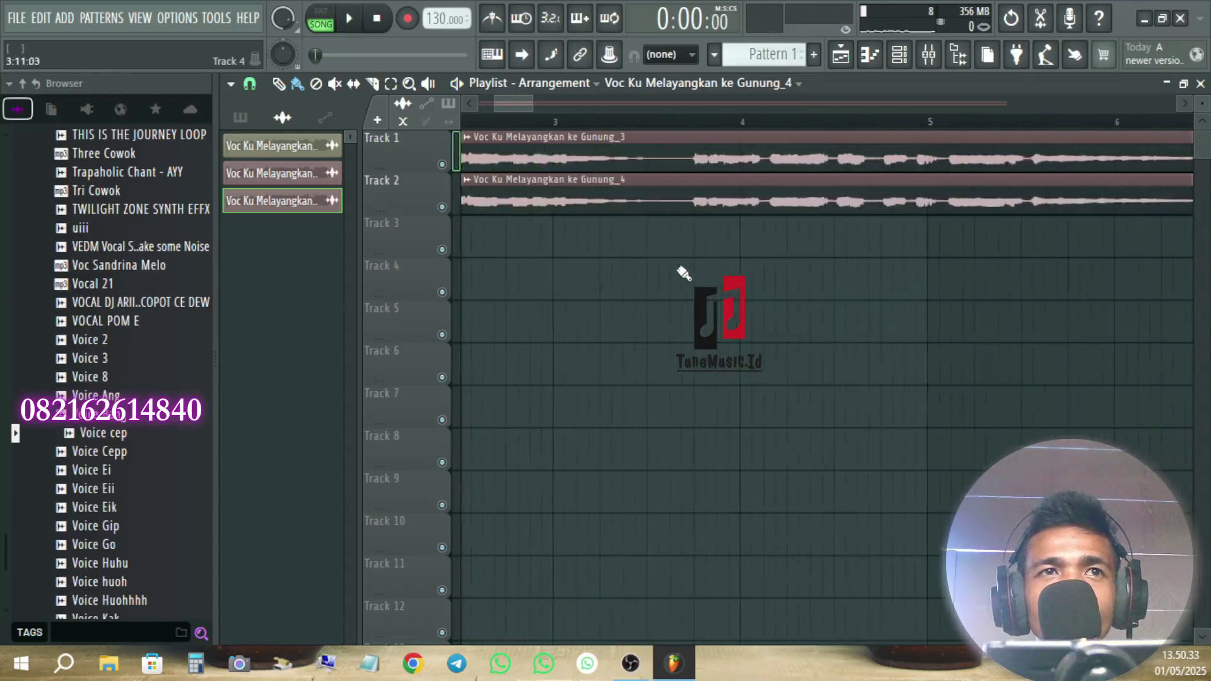
left_click(372, 83)
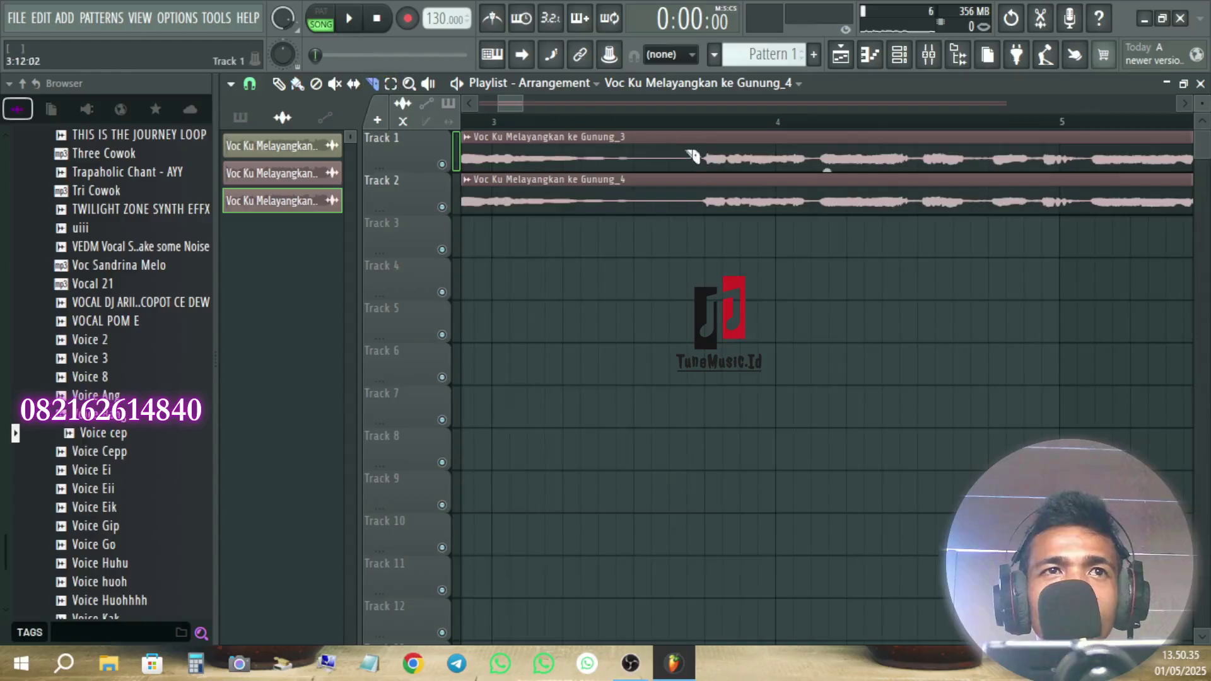
left_click_drag(672, 136, 666, 281)
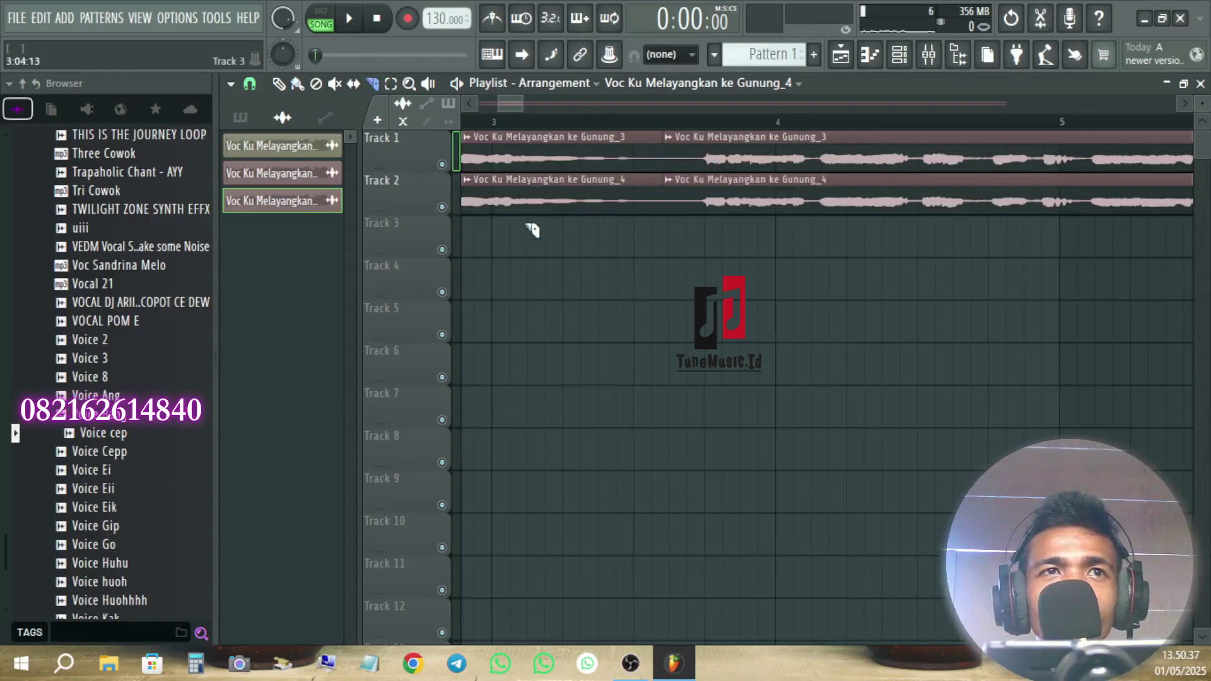
left_click(277, 85)
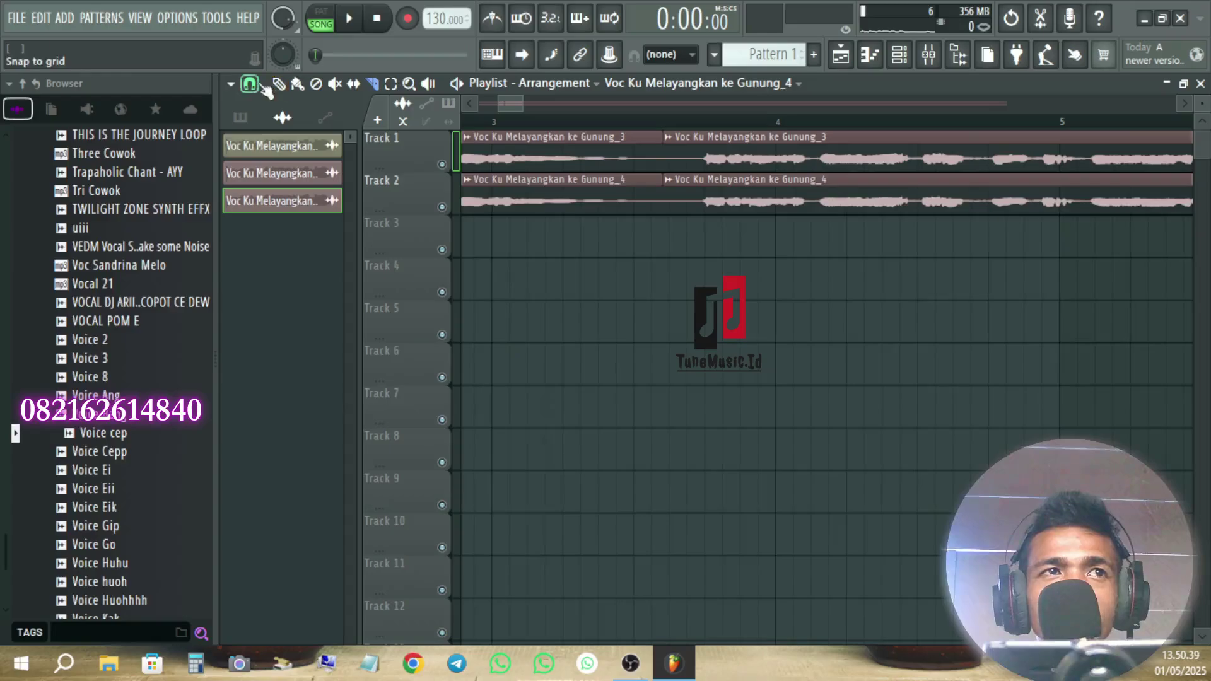
right_click(688, 144)
right_click(714, 199)
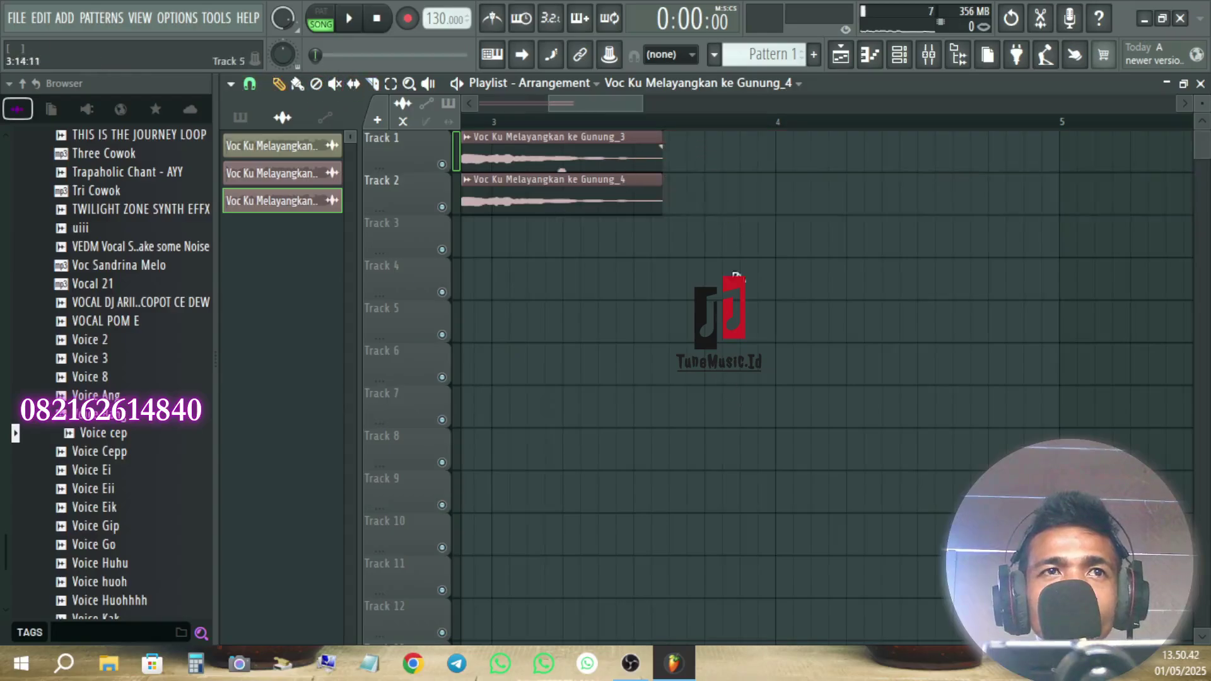
Play the two shortened vocal clips together from the start of the playlist
left_click_drag(558, 107, 466, 102)
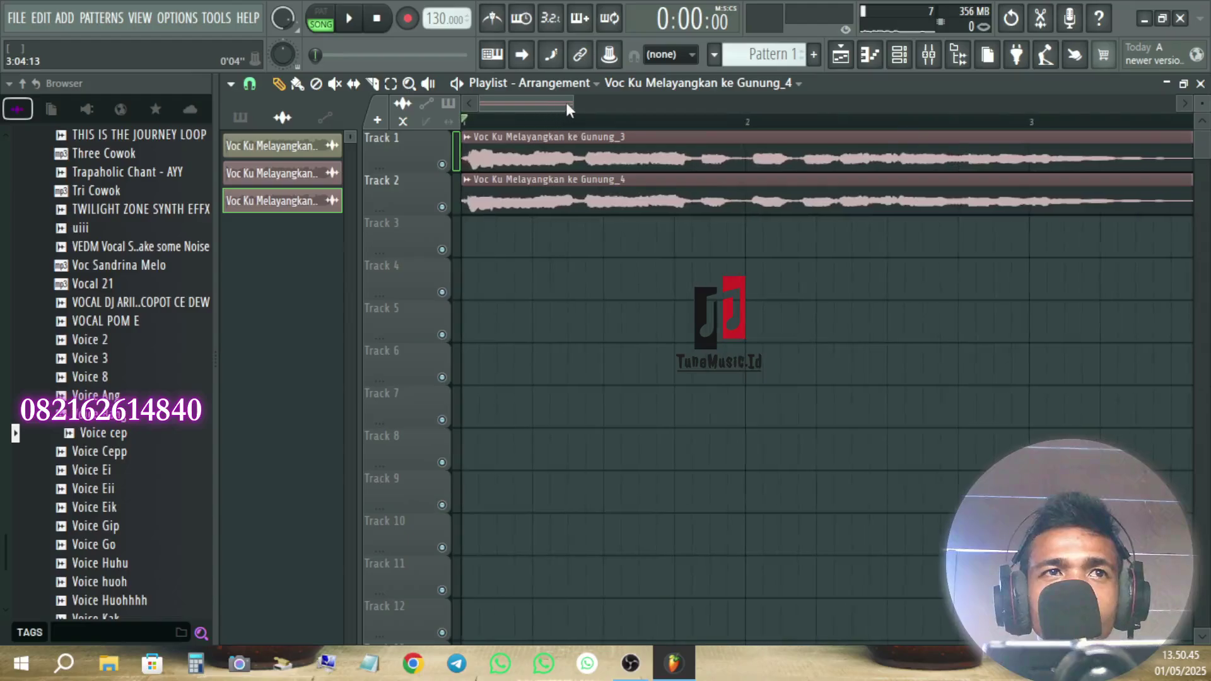
left_click_drag(571, 105, 623, 104)
key("space")
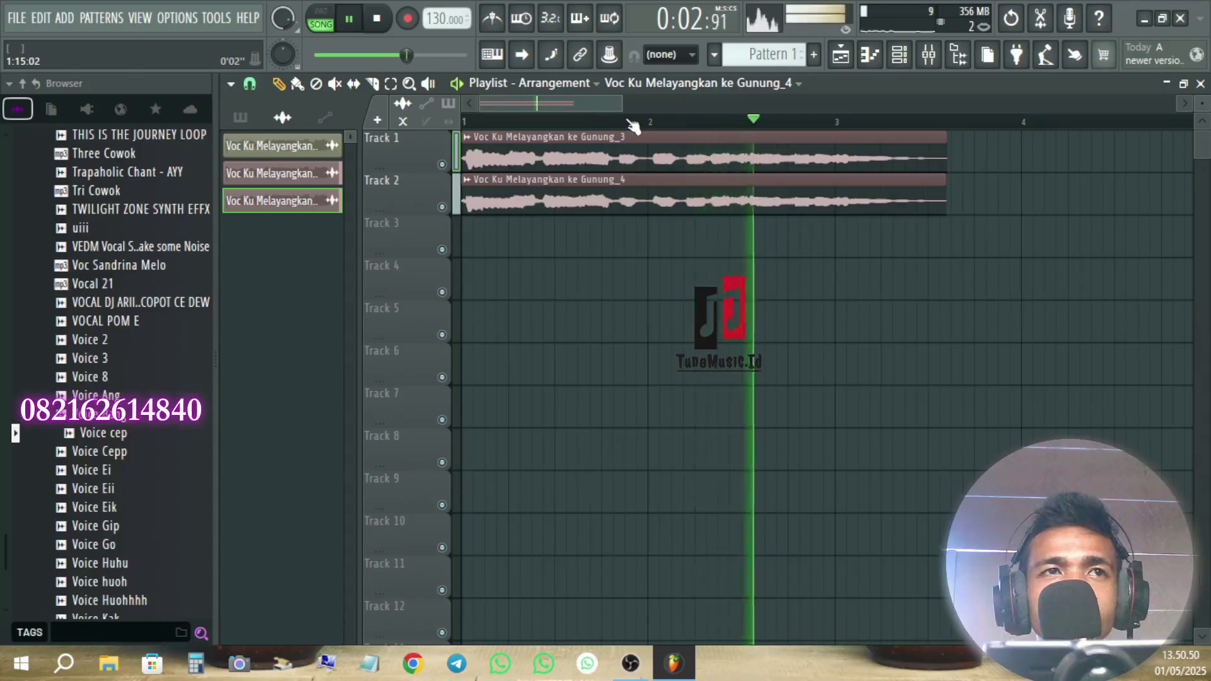
key("space")
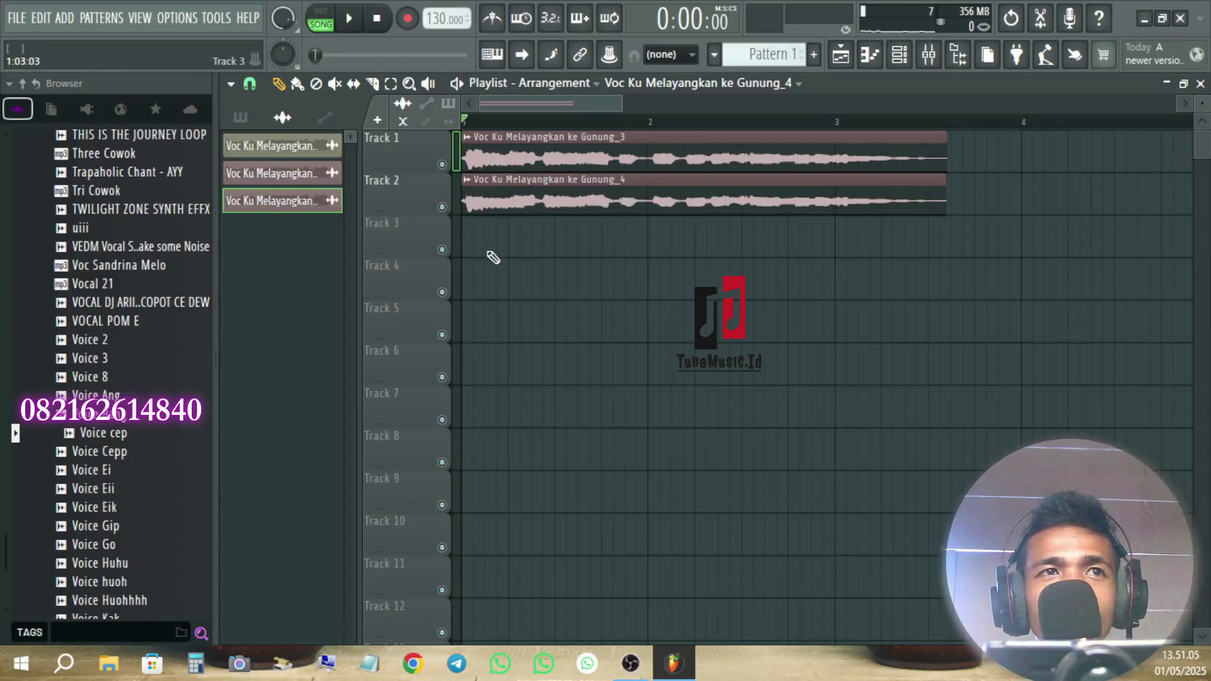
Delete the Voc Ku Melayangkan ke Gunung_4 clip from Track 2 and play the remaining vocal alone
scroll(492, 256, "up", 3)
left_click_drag(511, 104, 471, 104)
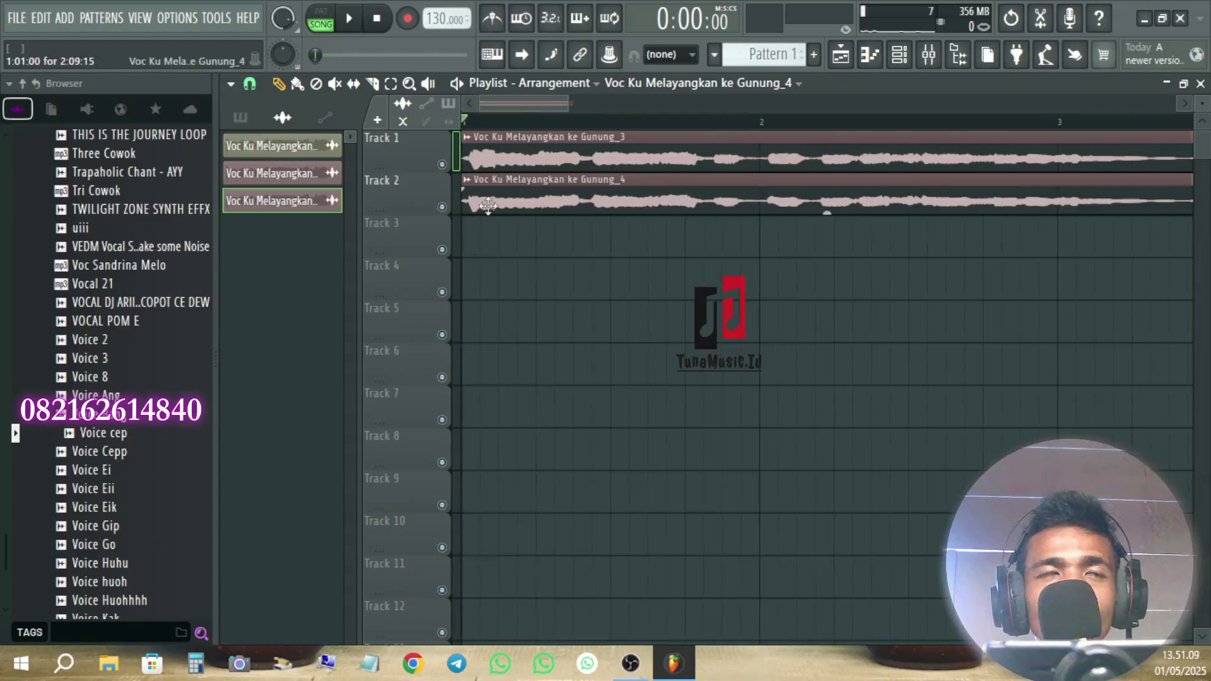
right_click(488, 205)
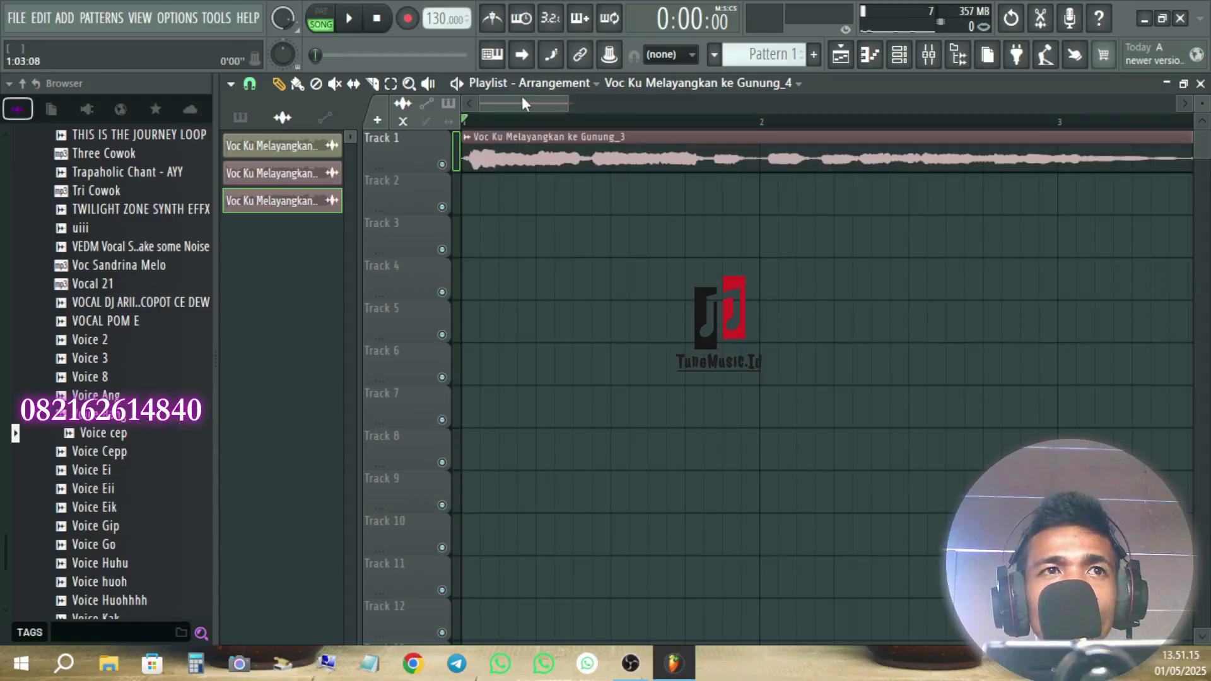
key("space")
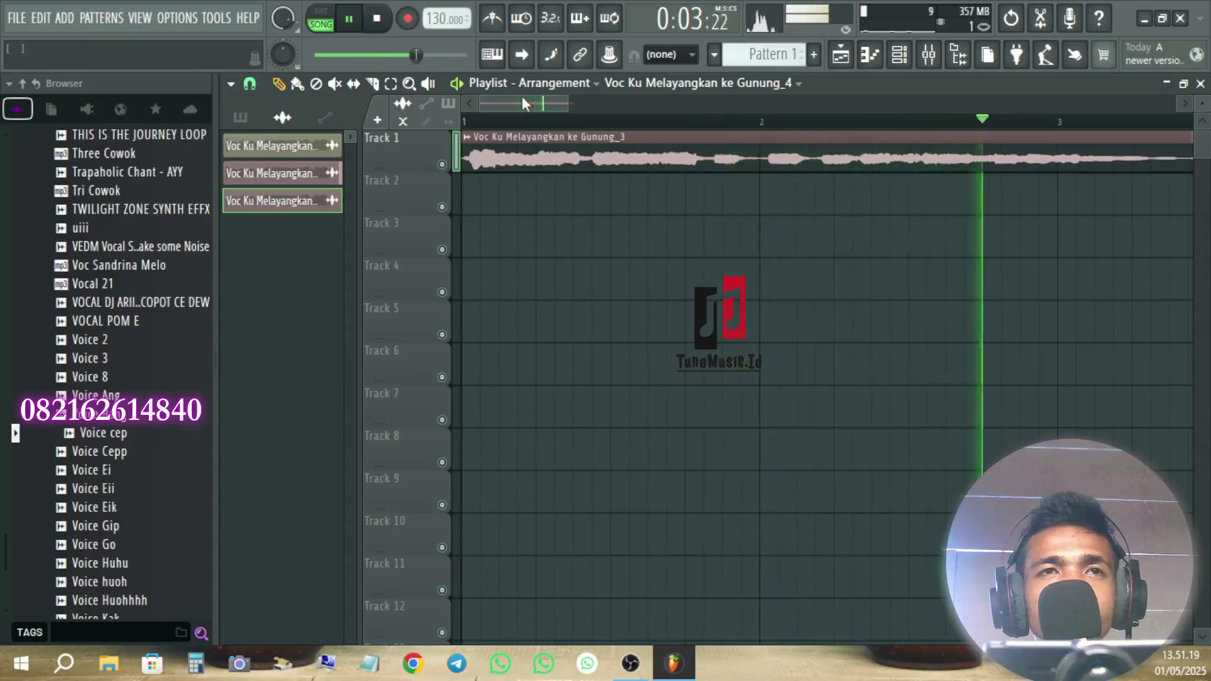
key("space")
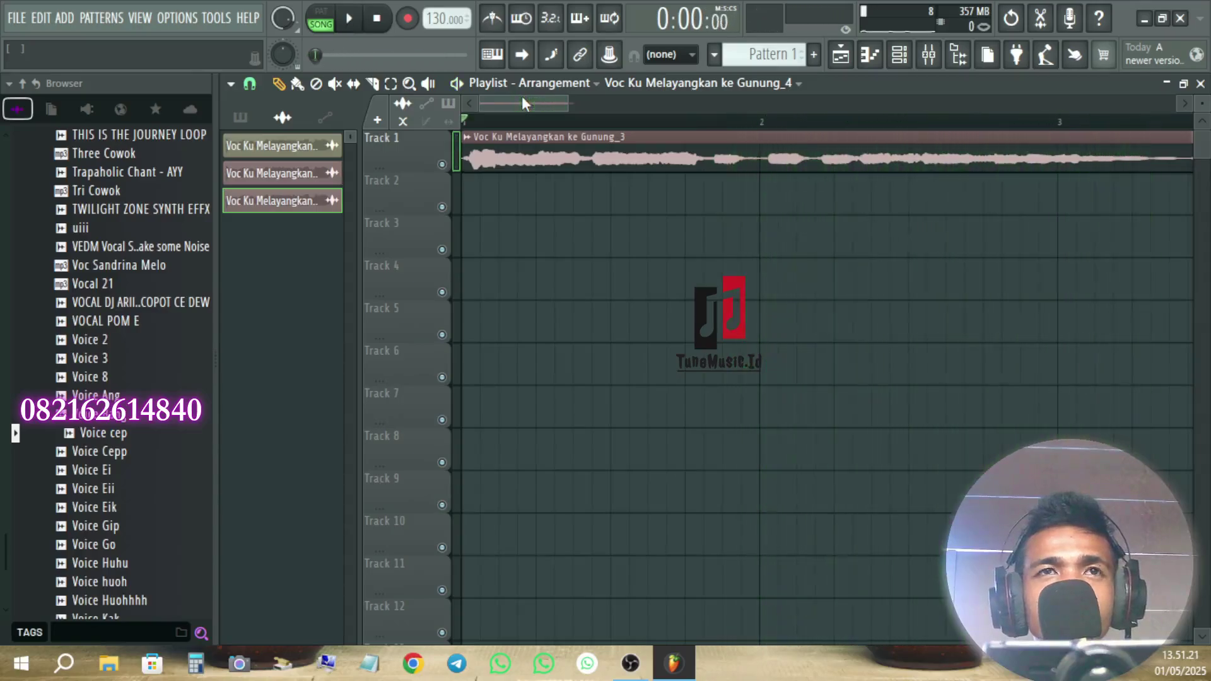
Route the Voc Ku Melayangkan ke Gunung_3 audio clip to mixer track 2
scroll(552, 228, "down", 2)
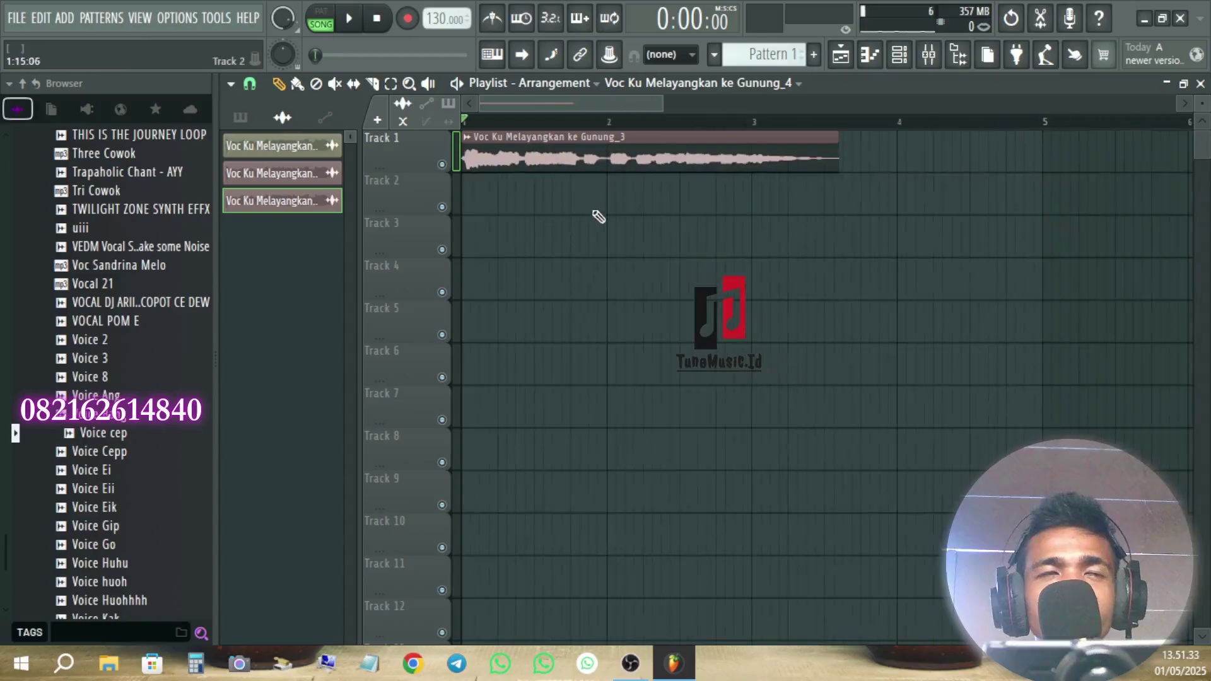
double_click(603, 158)
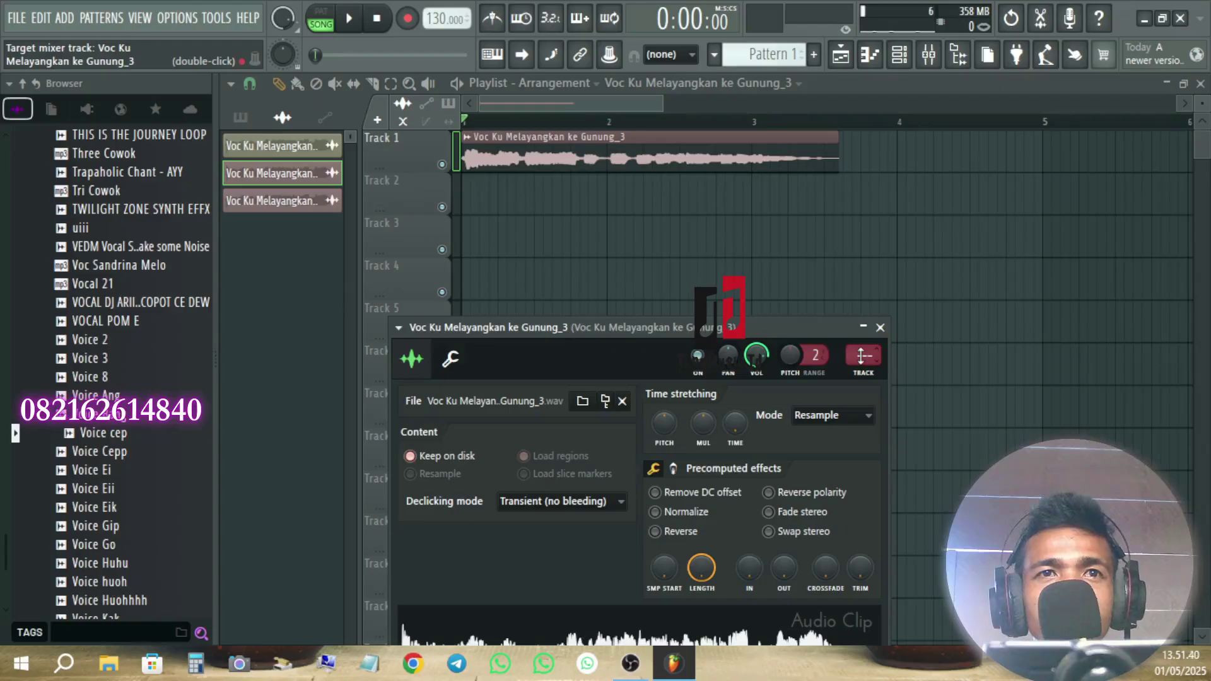
scroll(861, 355, "up", 2)
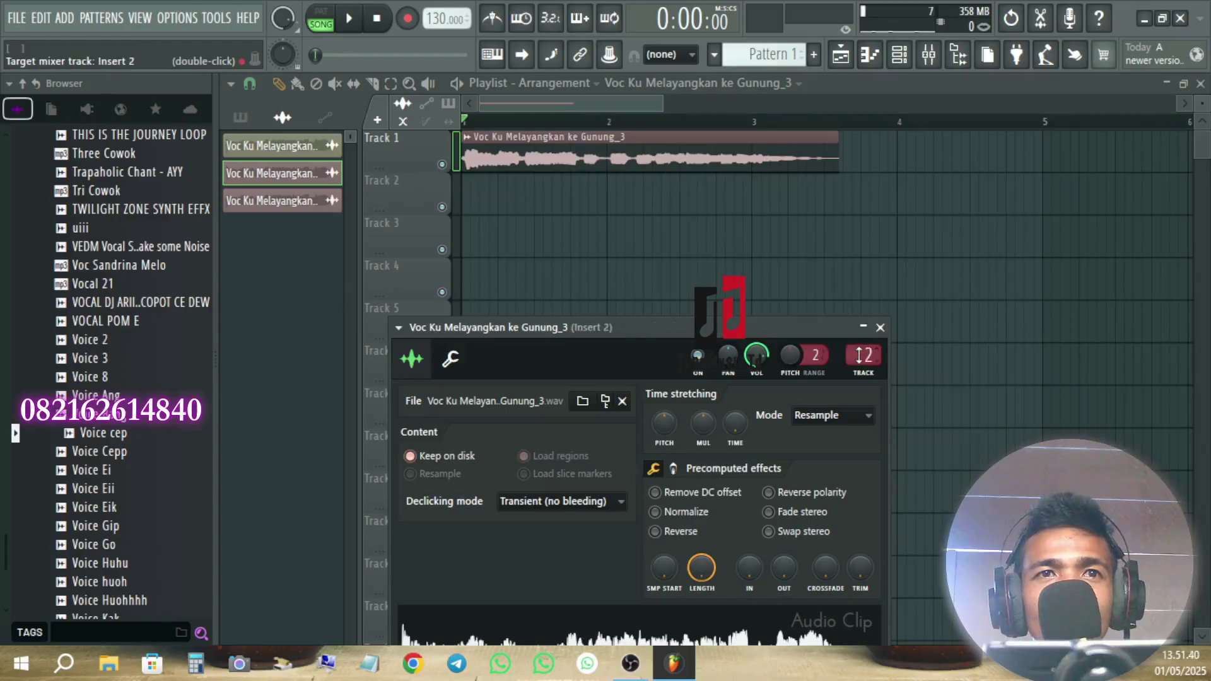
left_click(881, 327)
Load Nectar 3 from the installed effects onto mixer Insert 2 and open its Pitch module, then return to the playlist
left_click(928, 57)
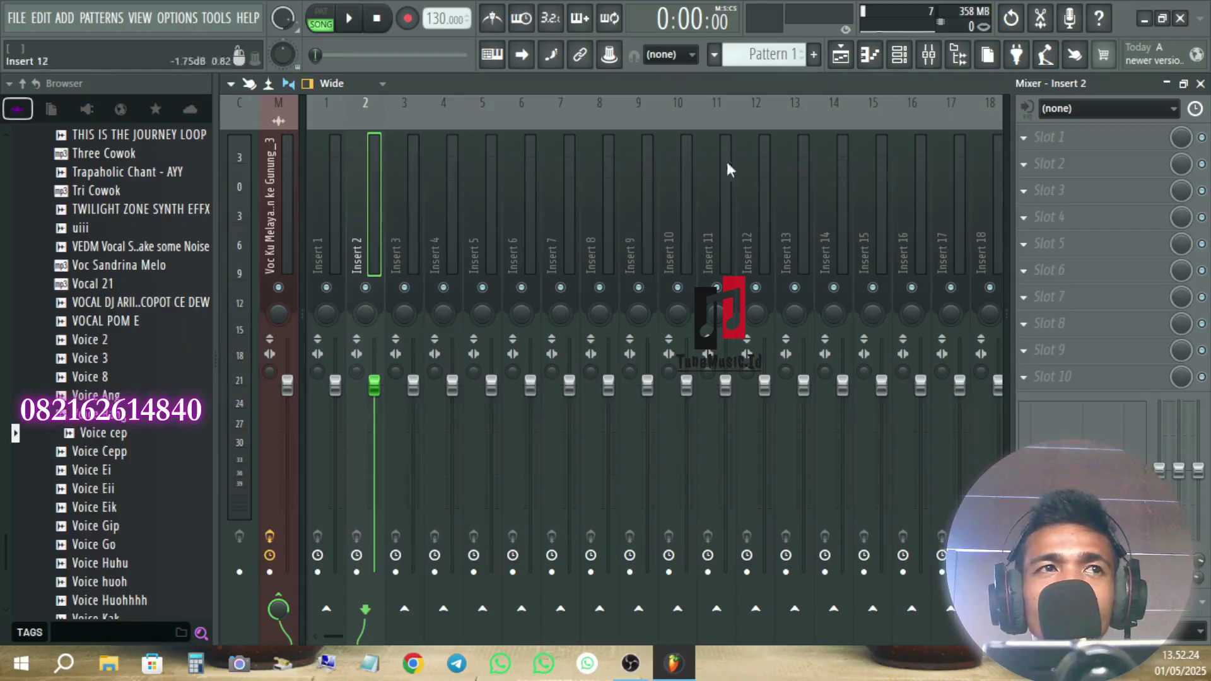
left_click(95, 110)
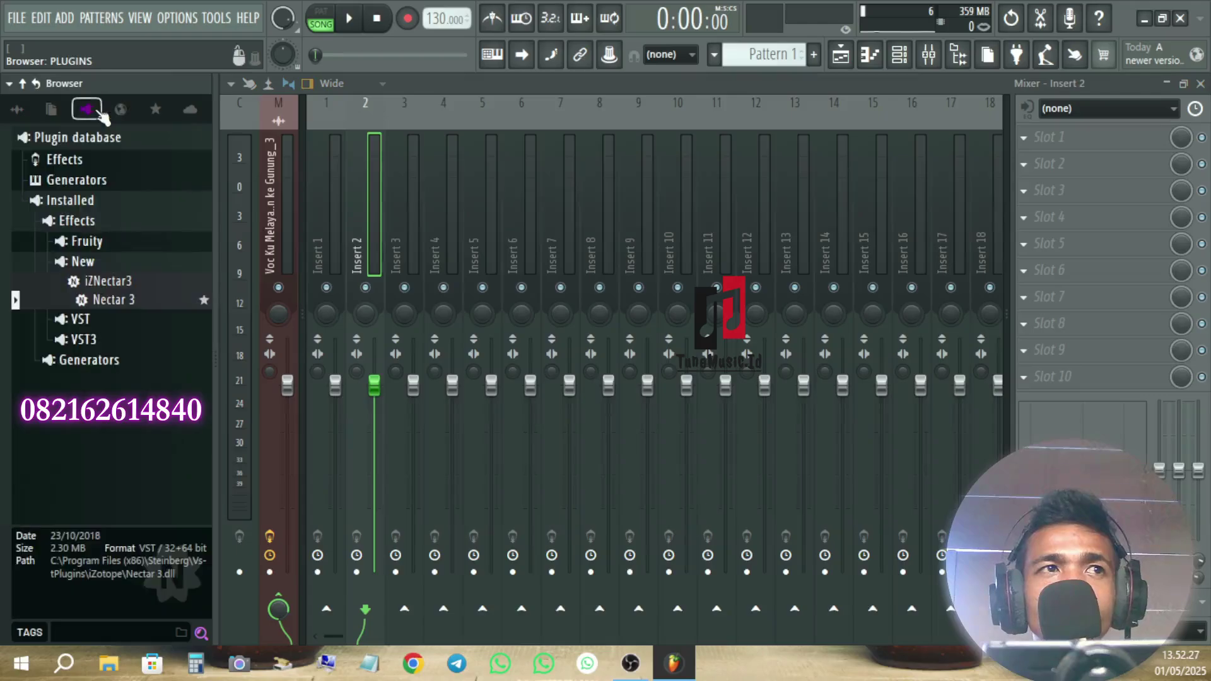
left_click_drag(101, 309, 869, 297)
left_click_drag(805, 90, 800, 75)
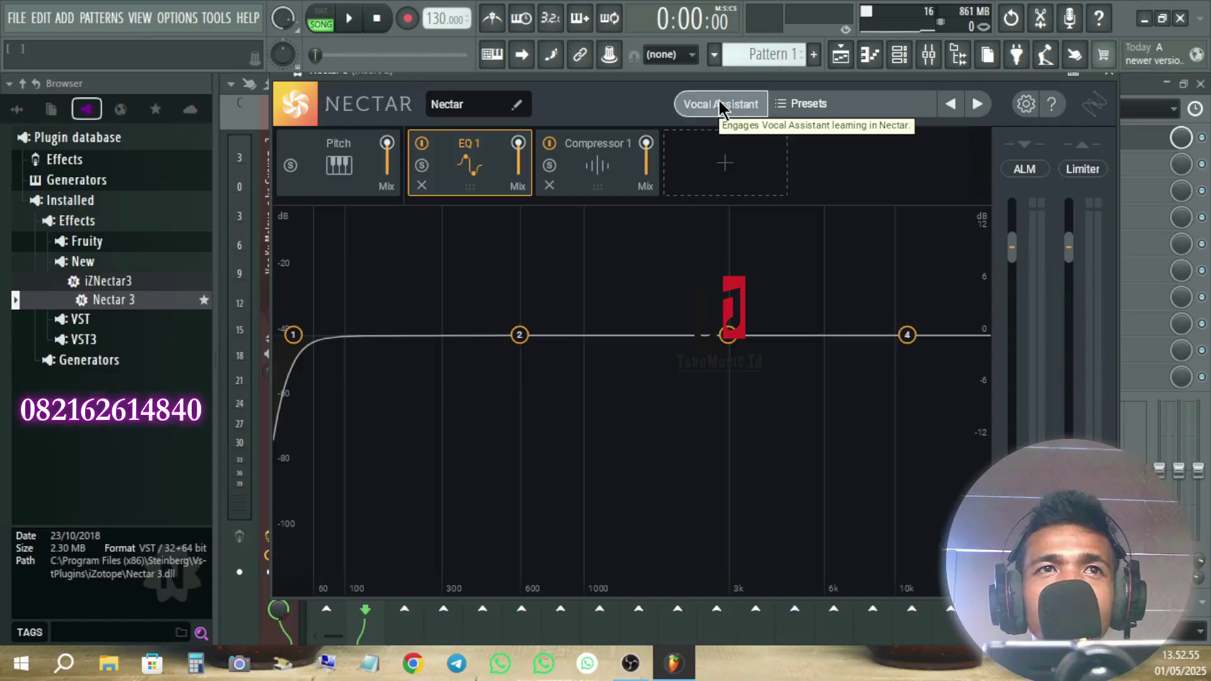
left_click(330, 165)
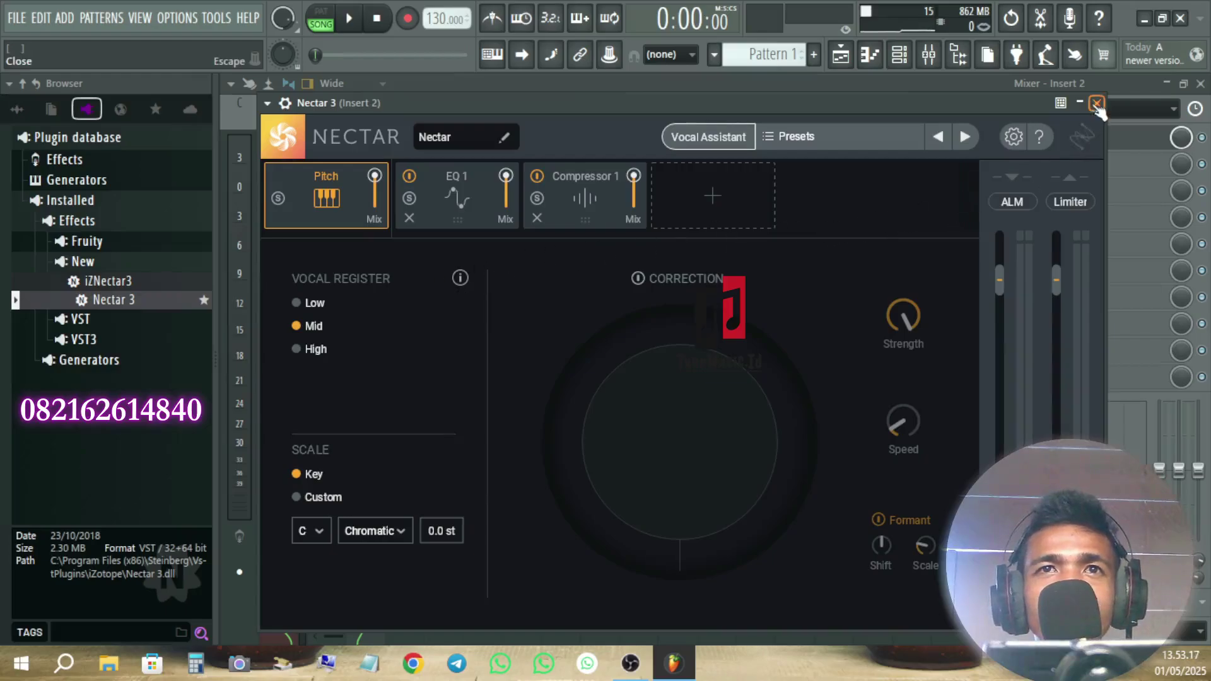
key("Escape")
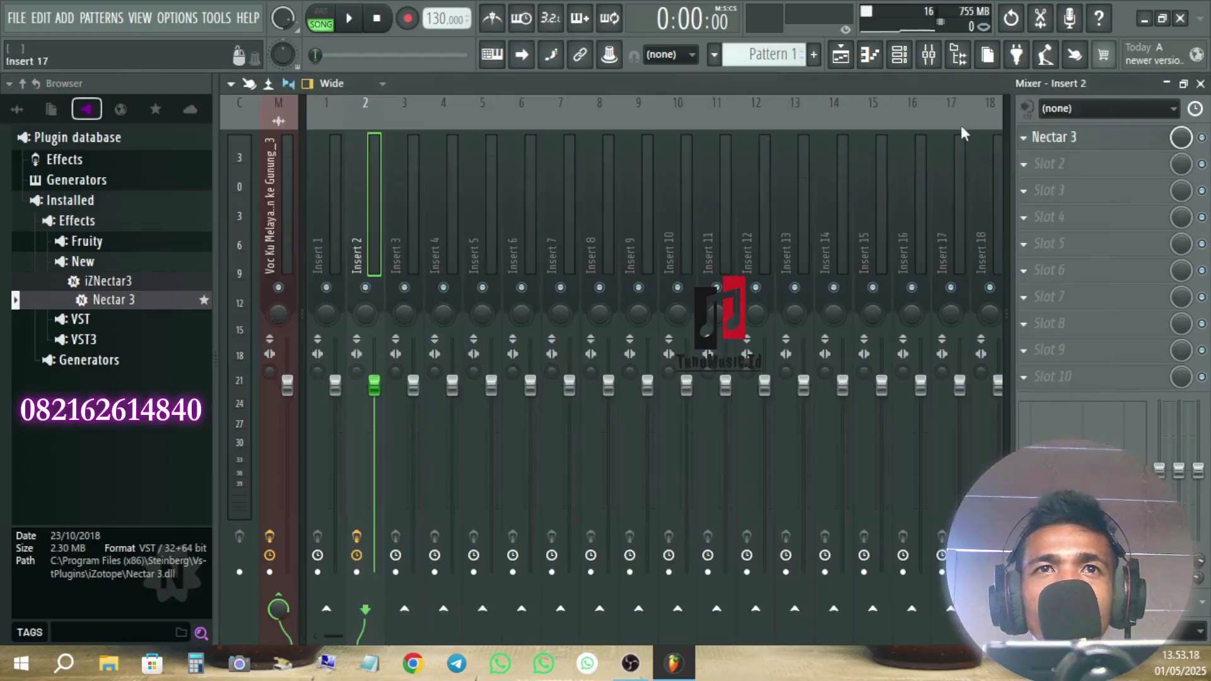
left_click(1201, 84)
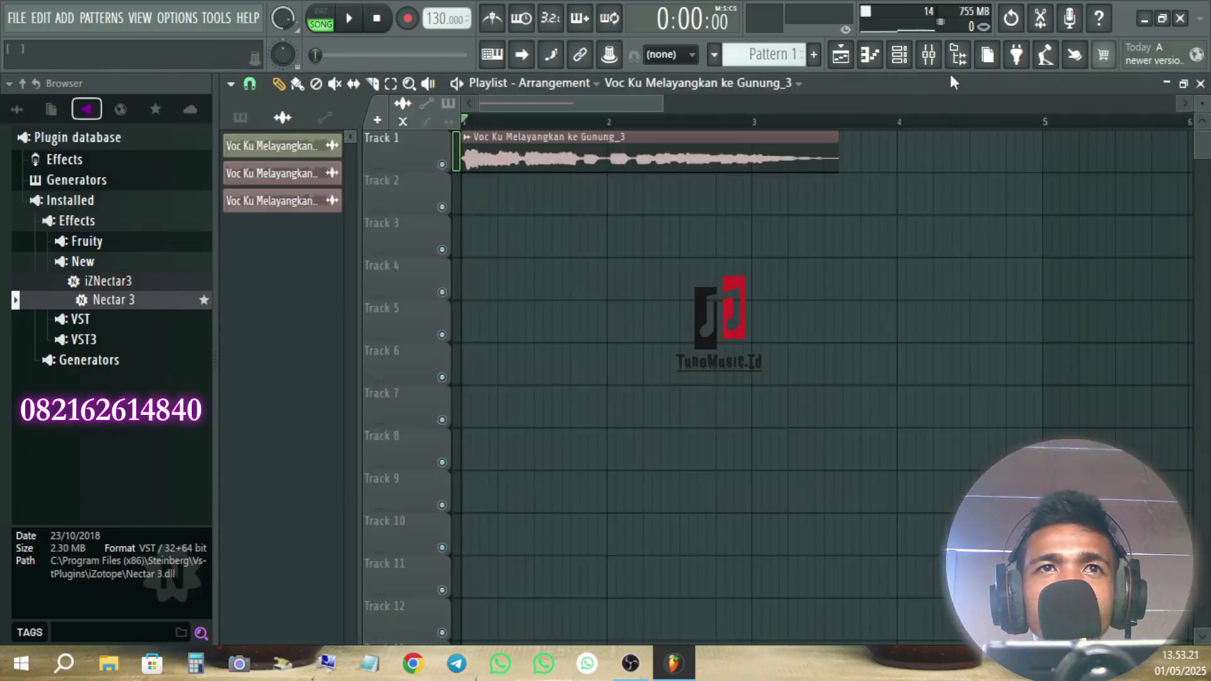
Add an FL Keys instrument channel to the channel rack
left_click(900, 55)
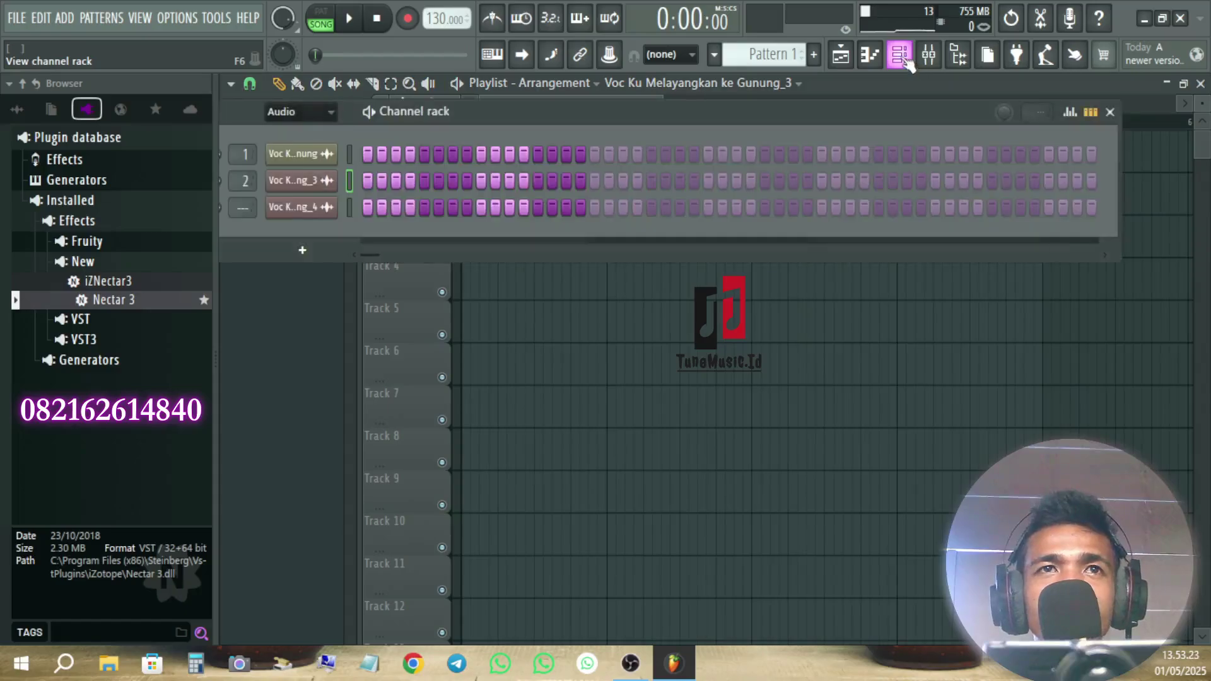
left_click(302, 252)
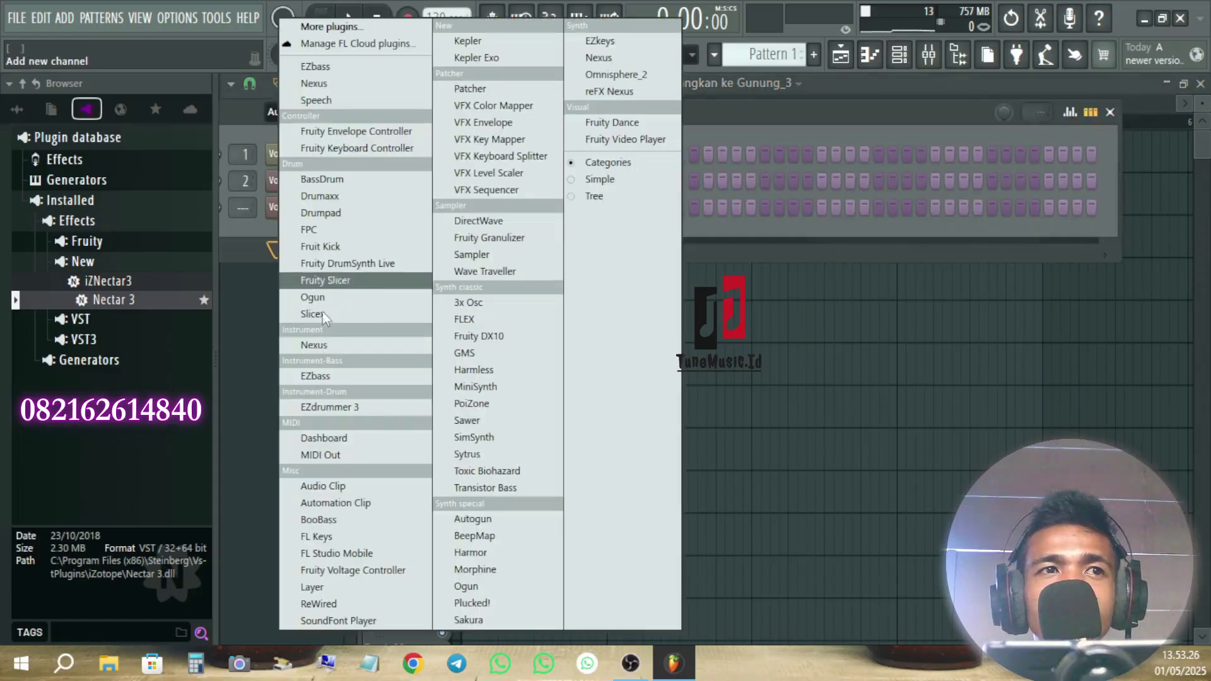
left_click(320, 538)
Play the opening of the vocal and sound single piano notes on FL Keys to compare its pitch
left_click(349, 19)
left_click(378, 20)
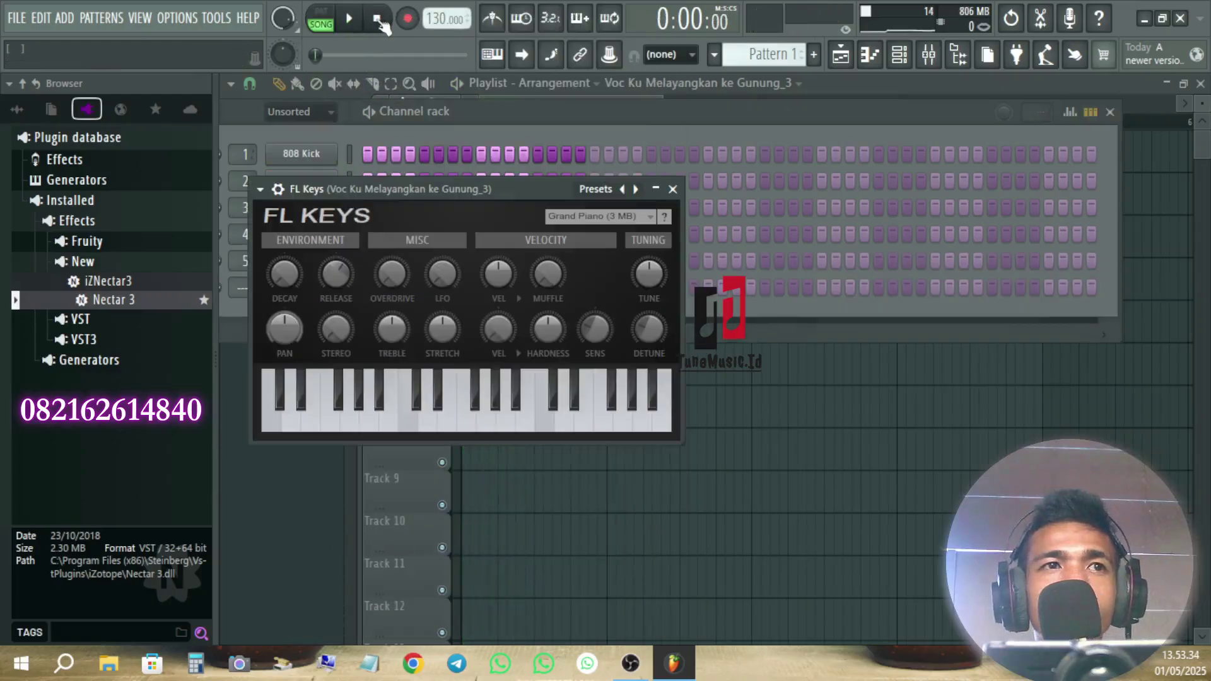
key("n")
key("n")
left_click(351, 19)
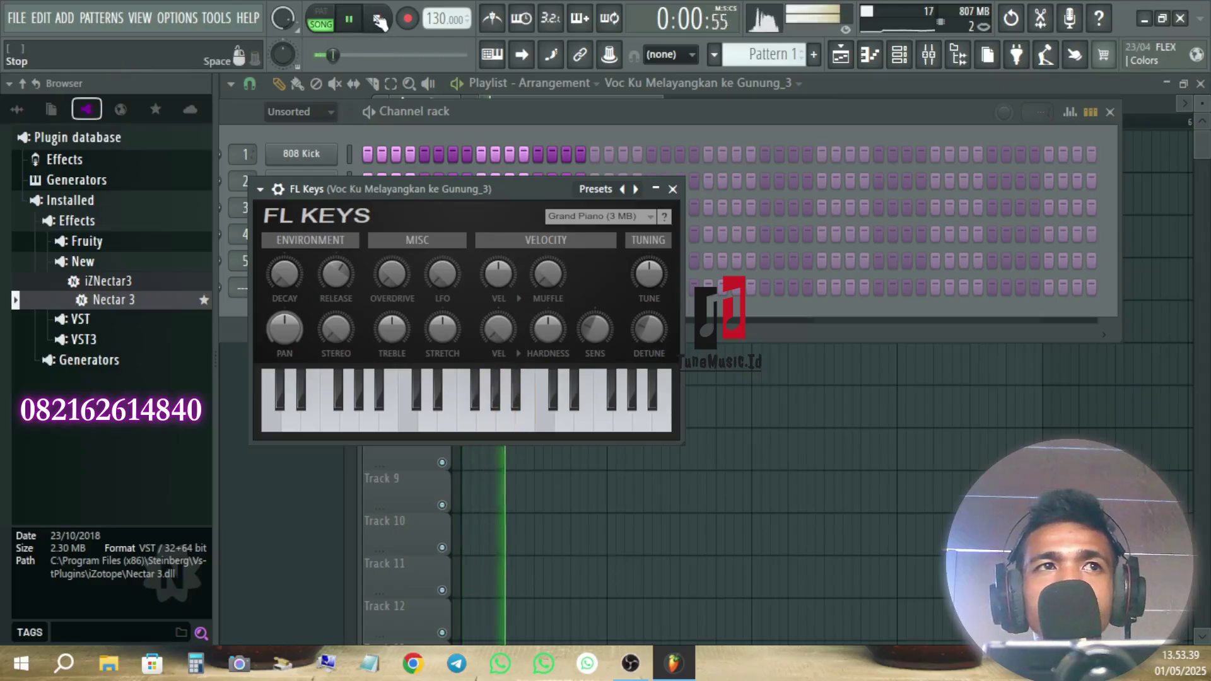
left_click(380, 17)
key("n")
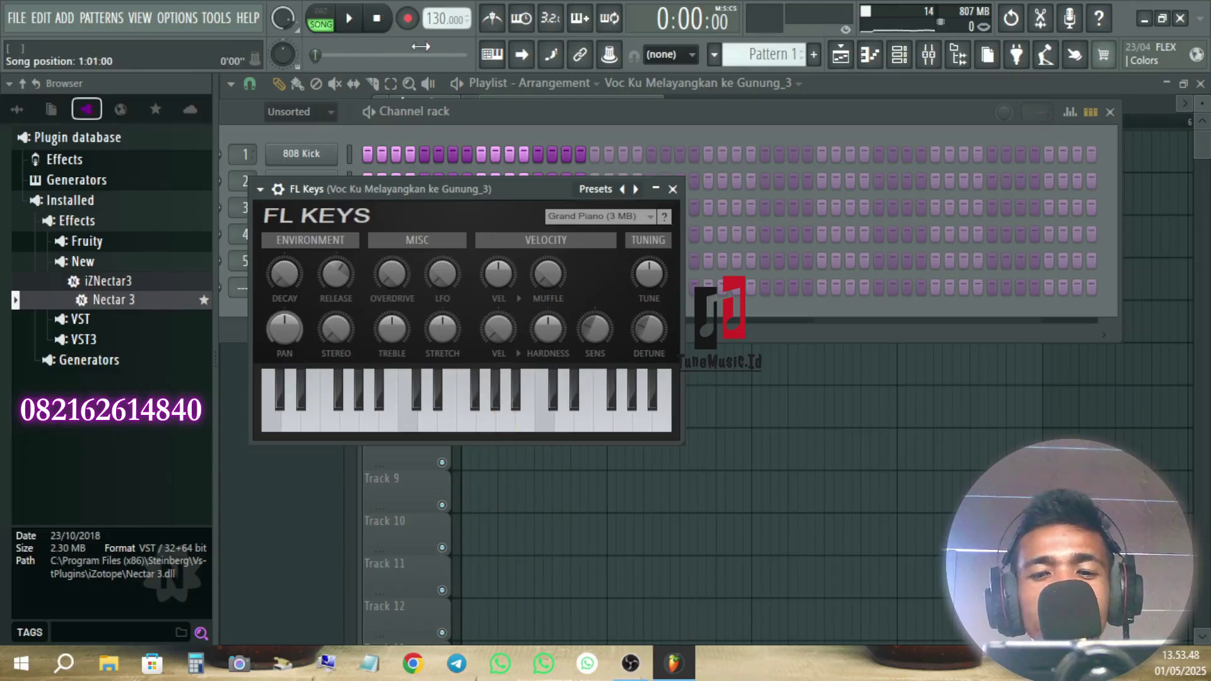
Repeat one FL Keys piano note before and during vocal playback to find the vocal's root note, then stop playback
key("n")
key("n")
left_click(350, 19)
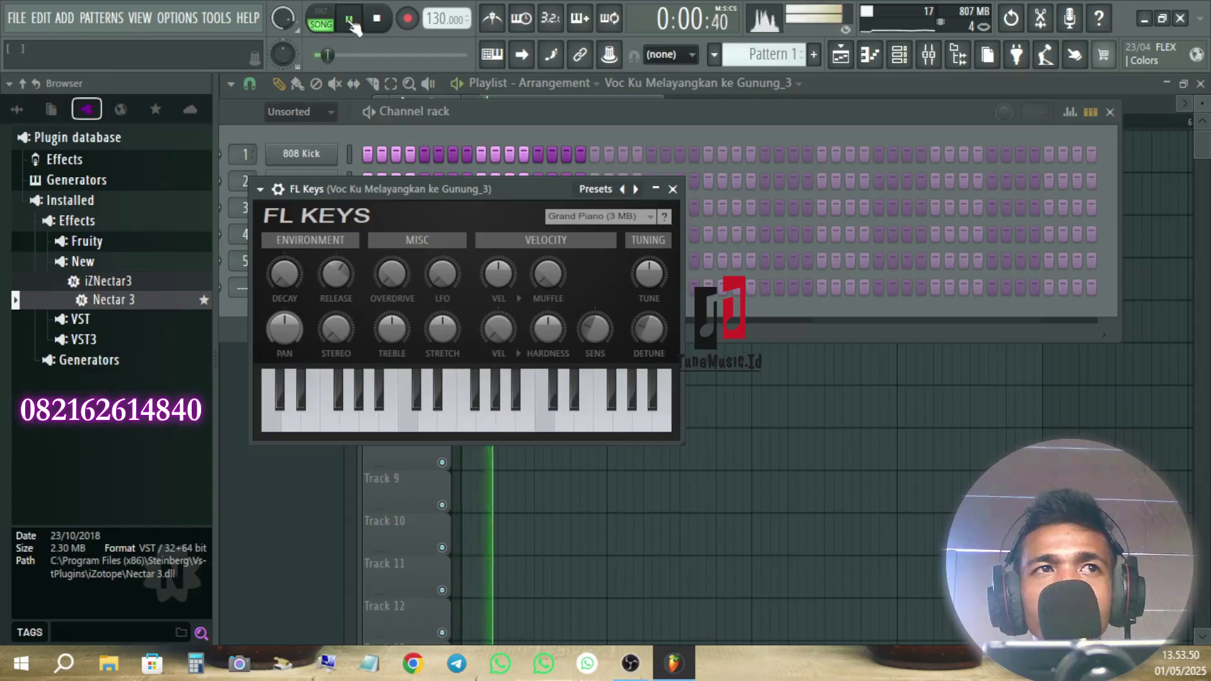
key("n")
left_click(377, 19)
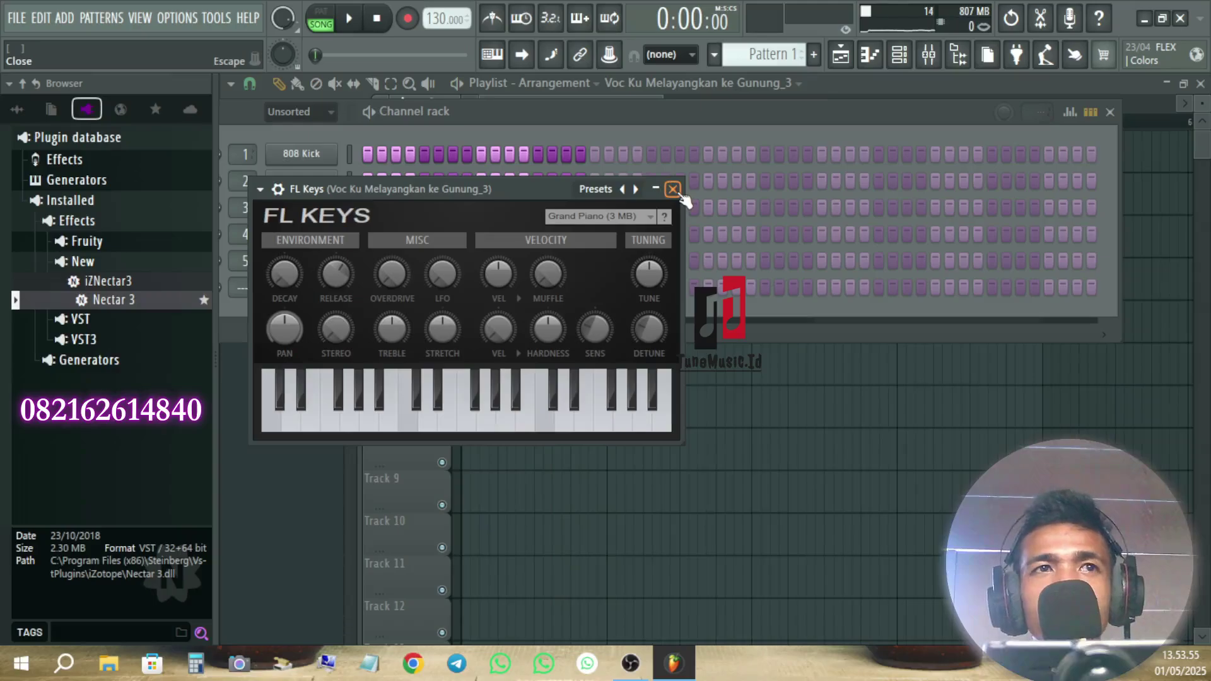
Close FL Keys and the channel rack, and open Nectar 3 from mixer Insert 2
left_click(673, 189)
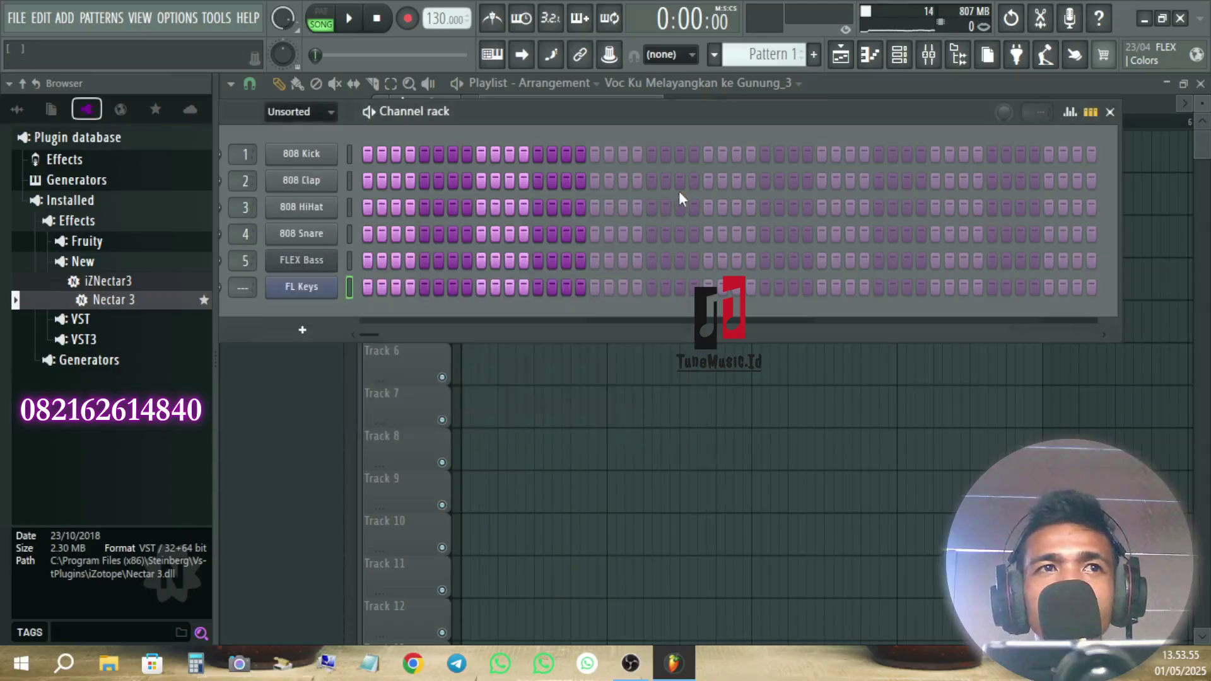
left_click(1111, 113)
left_click(929, 55)
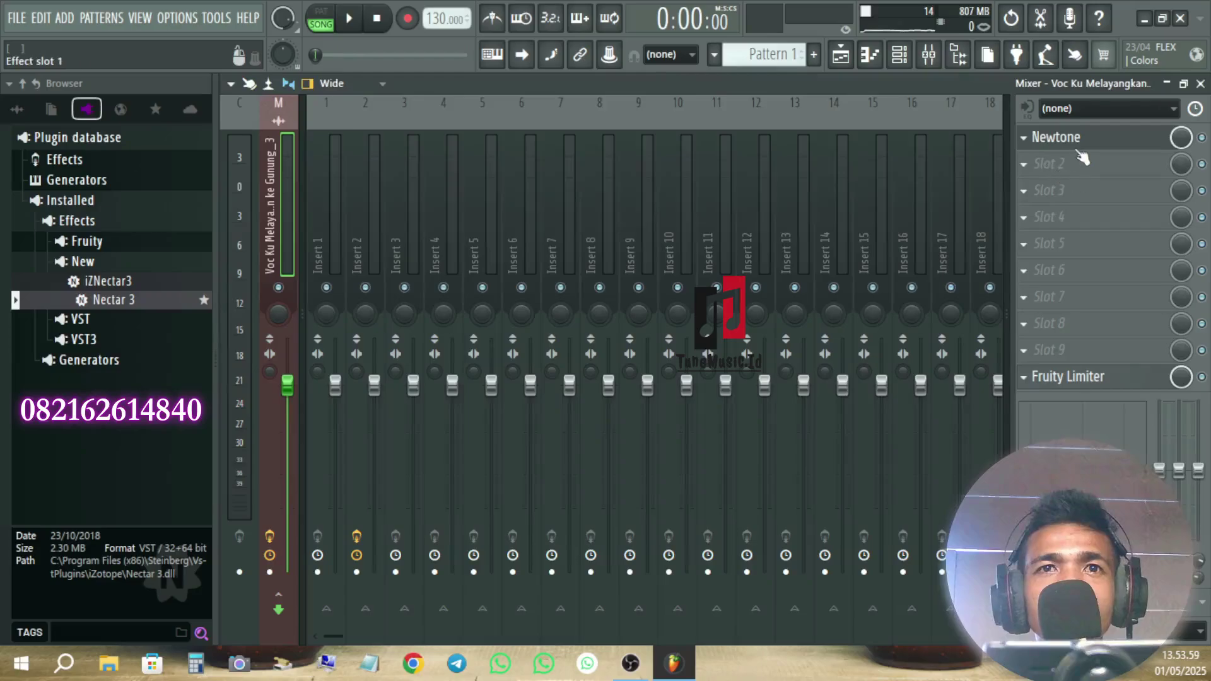
left_click(366, 222)
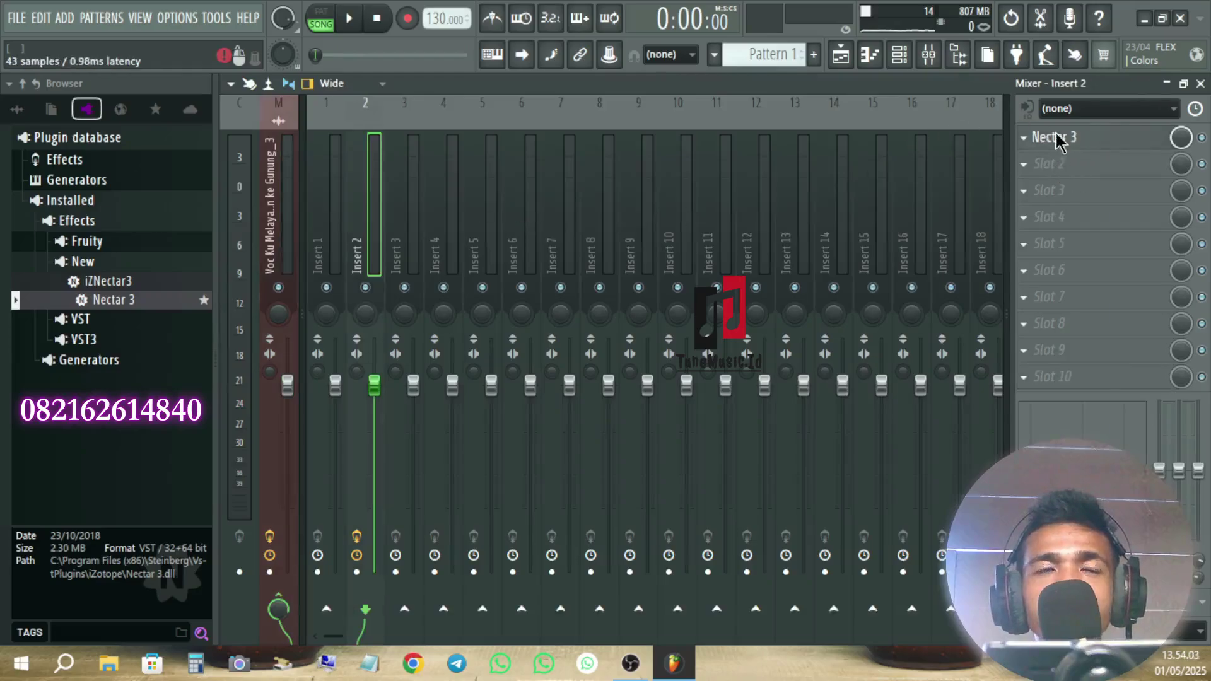
left_click(1053, 138)
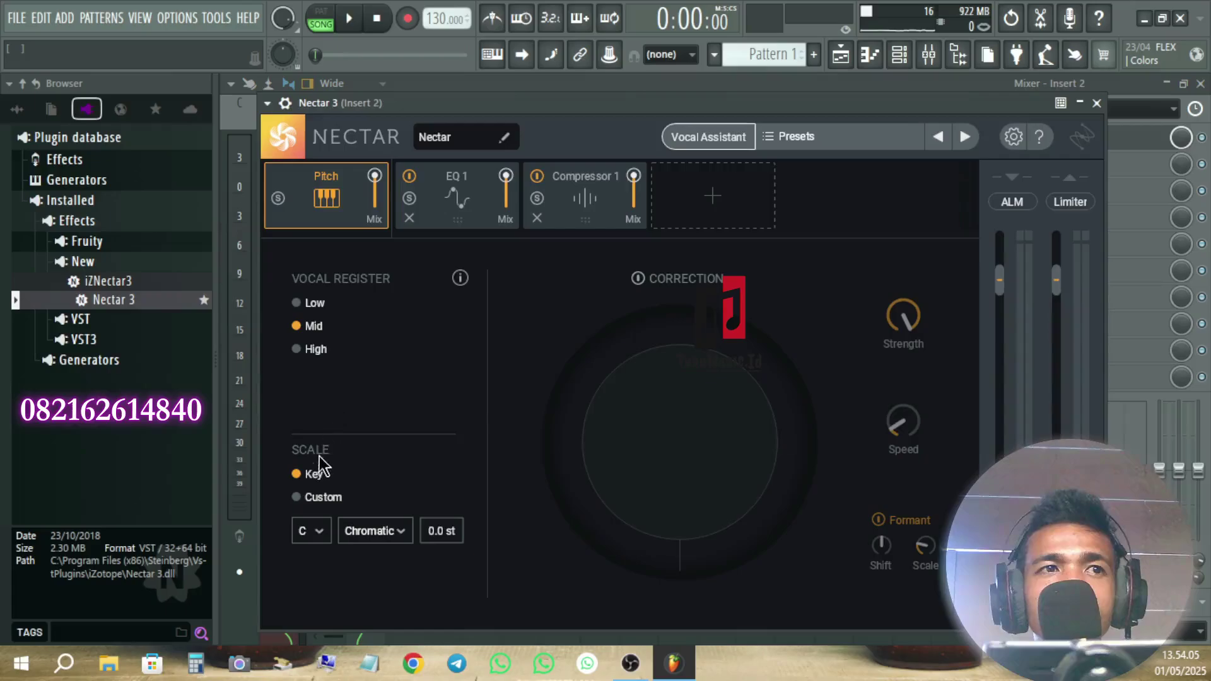
Set the Nectar 3 Pitch module's scale by key to A Major
left_click(297, 497)
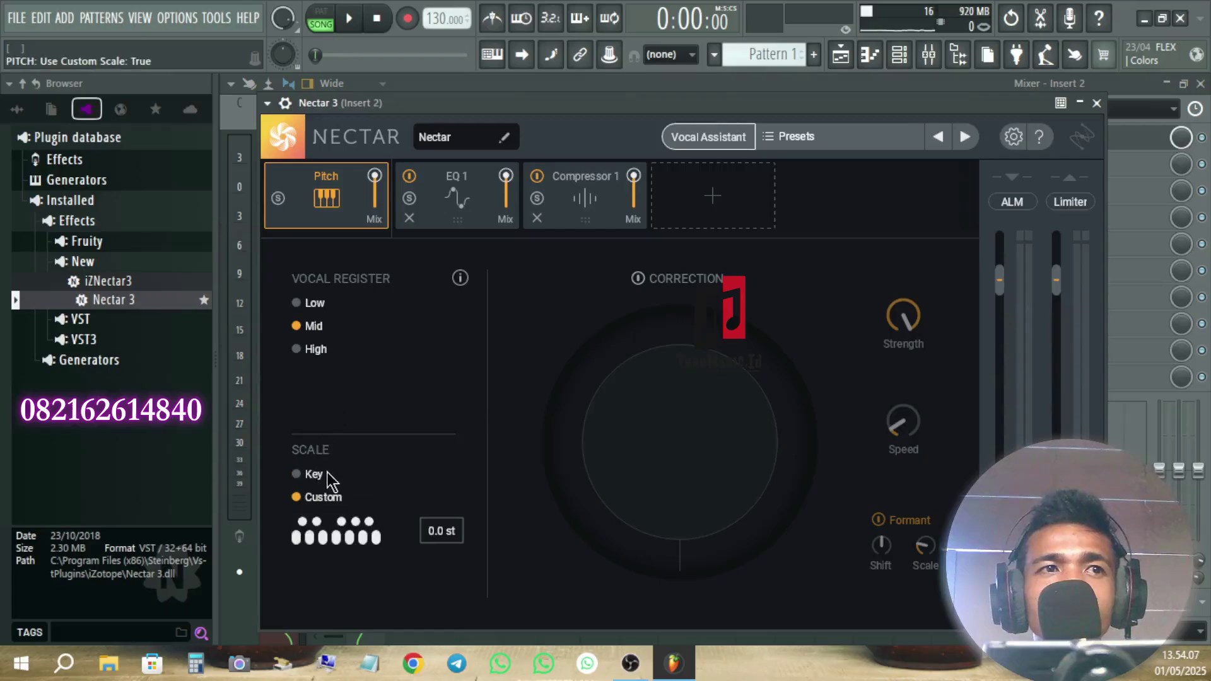
left_click(316, 475)
left_click(315, 532)
left_click(312, 472)
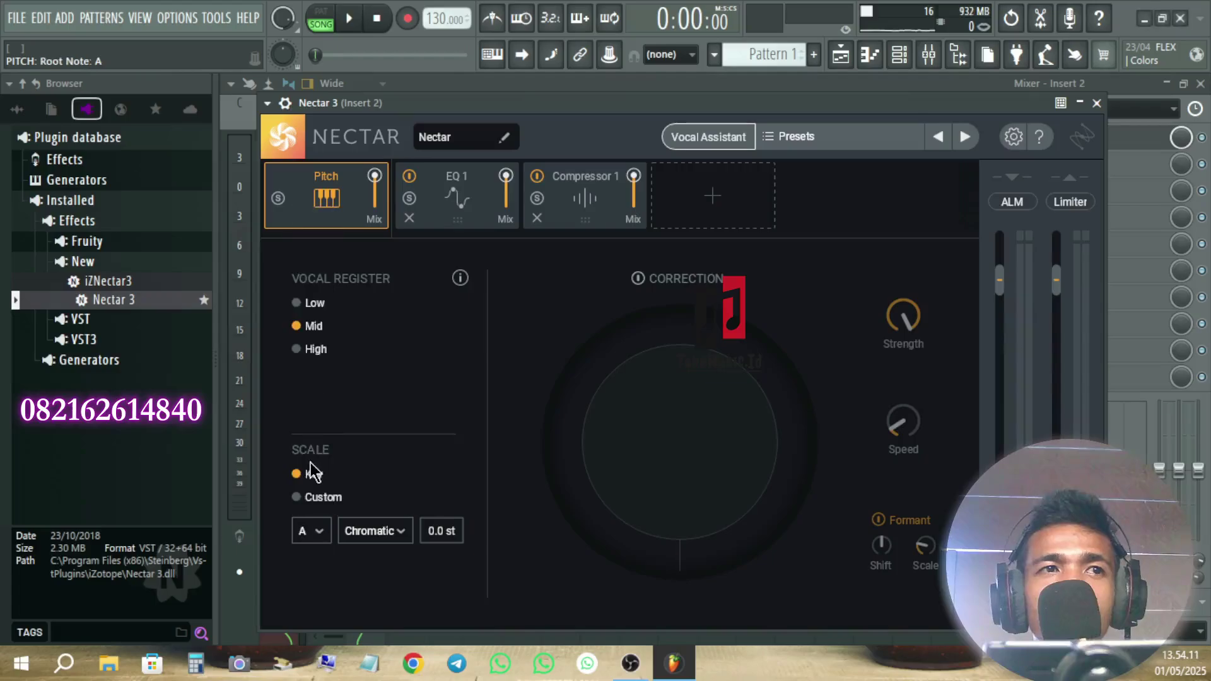
left_click(390, 536)
left_click(369, 581)
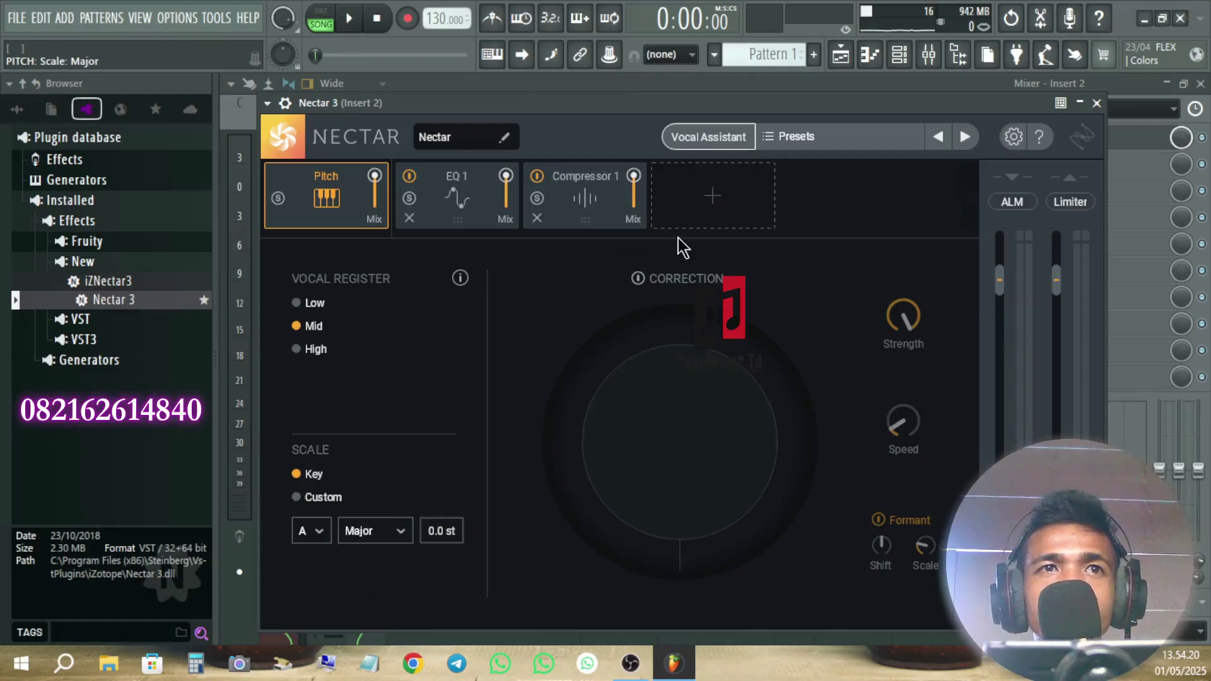
Add a Harmony module after Compressor 1 in the Nectar 3 chain and briefly play the vocal through it
left_click(716, 200)
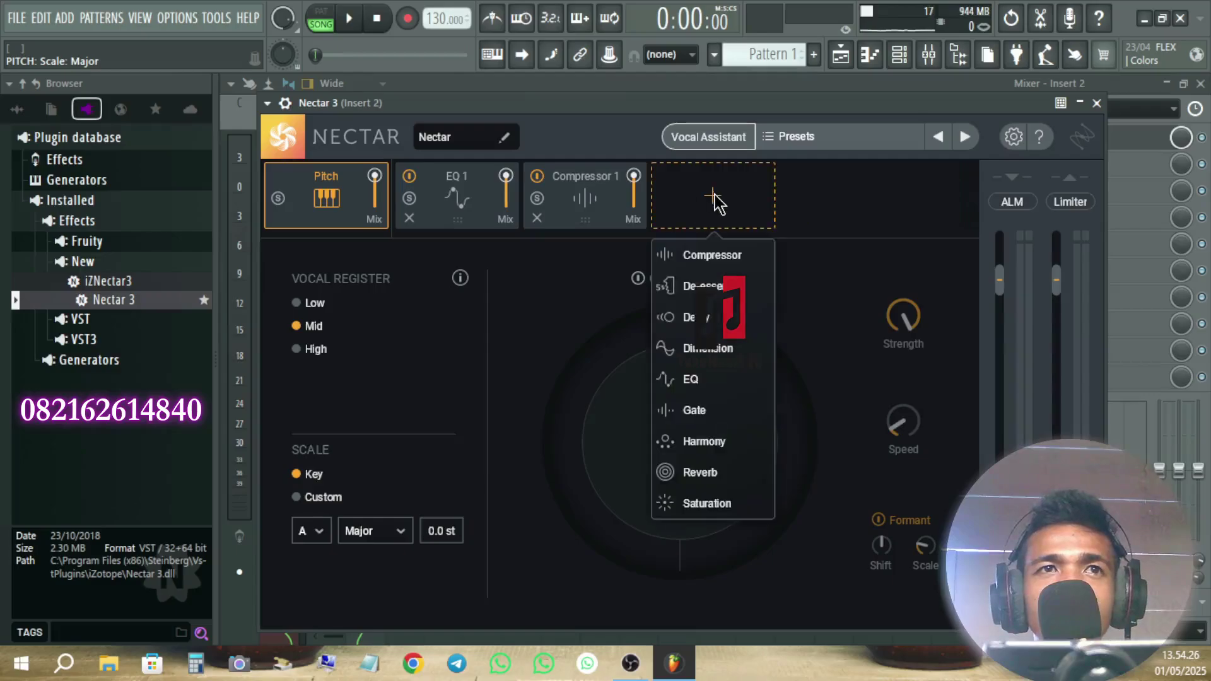
left_click(699, 443)
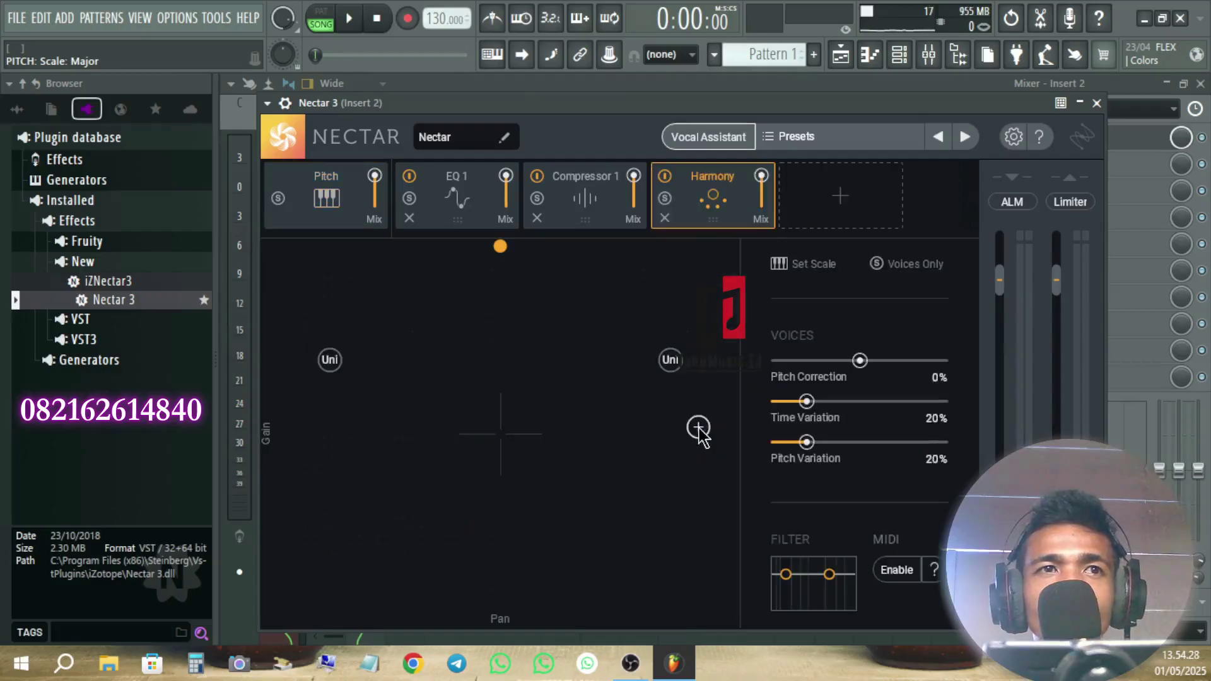
left_click(359, 25)
left_click(376, 25)
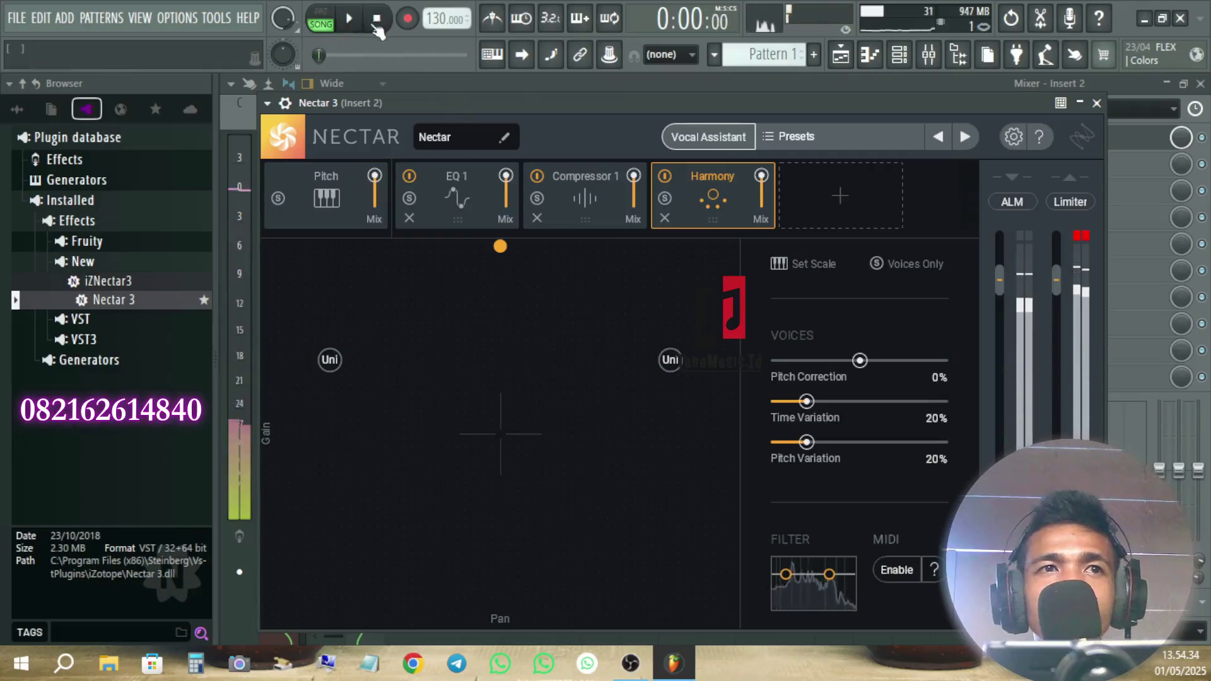
Set the interval of the left-panned harmony voice to 3rd and play the vocal to audition it
left_click(330, 361)
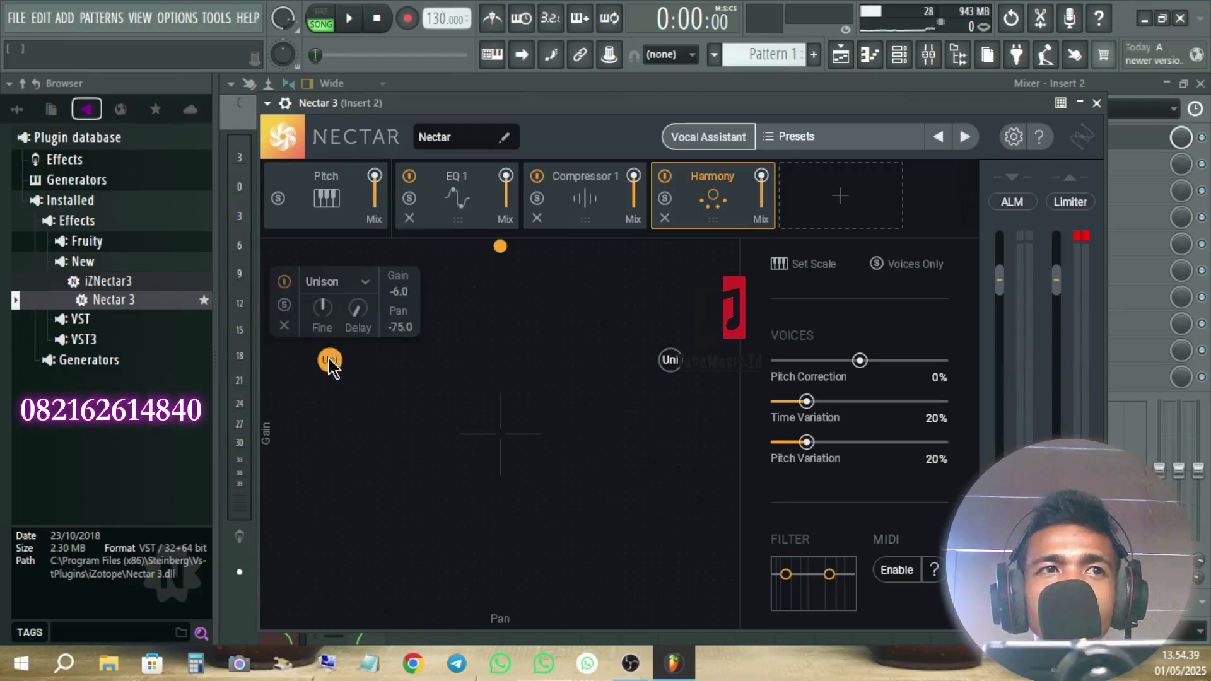
left_click(672, 363)
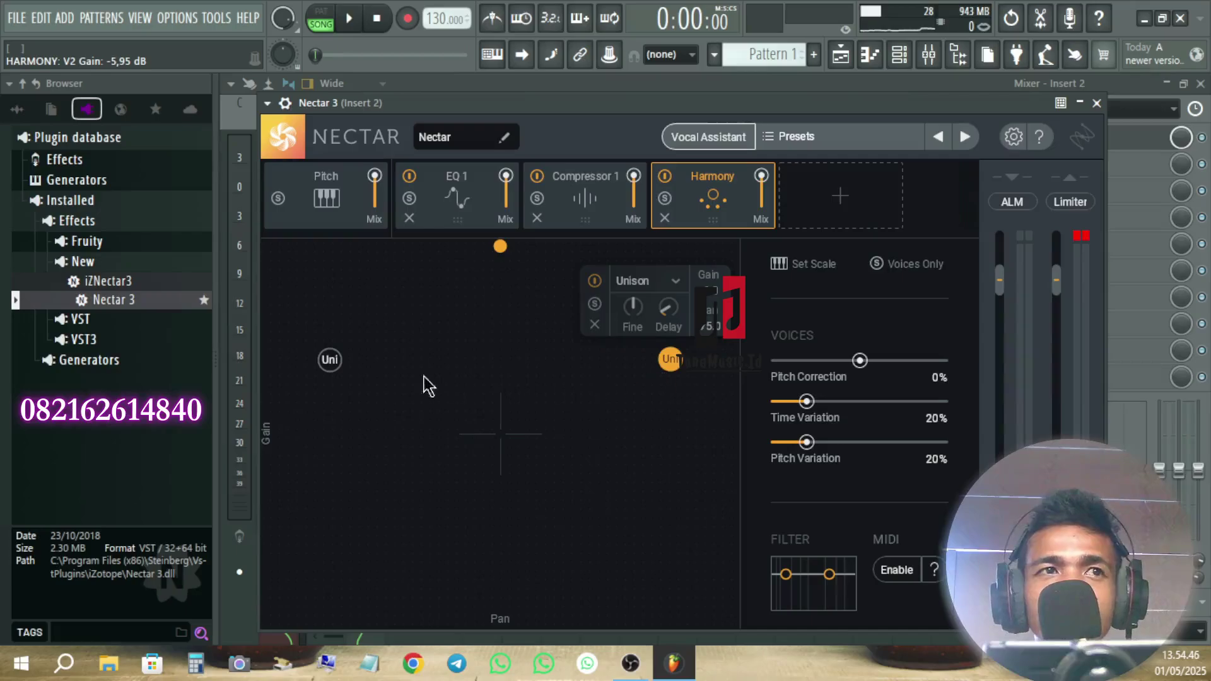
left_click(330, 361)
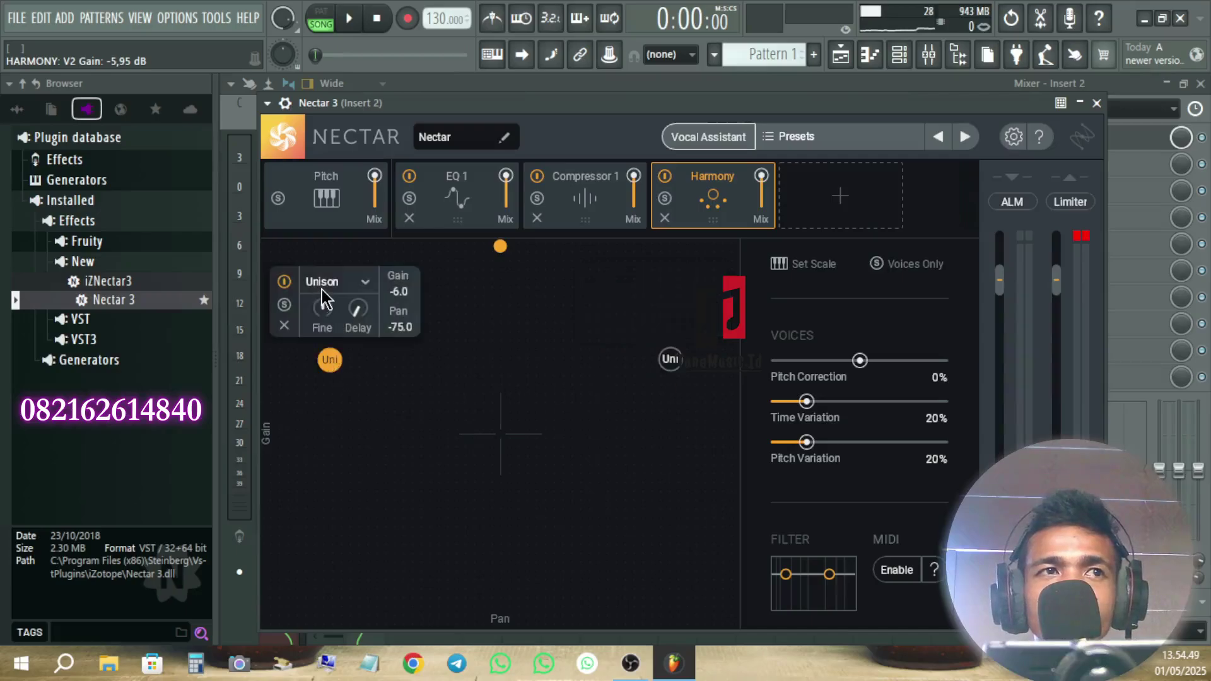
left_click(346, 280)
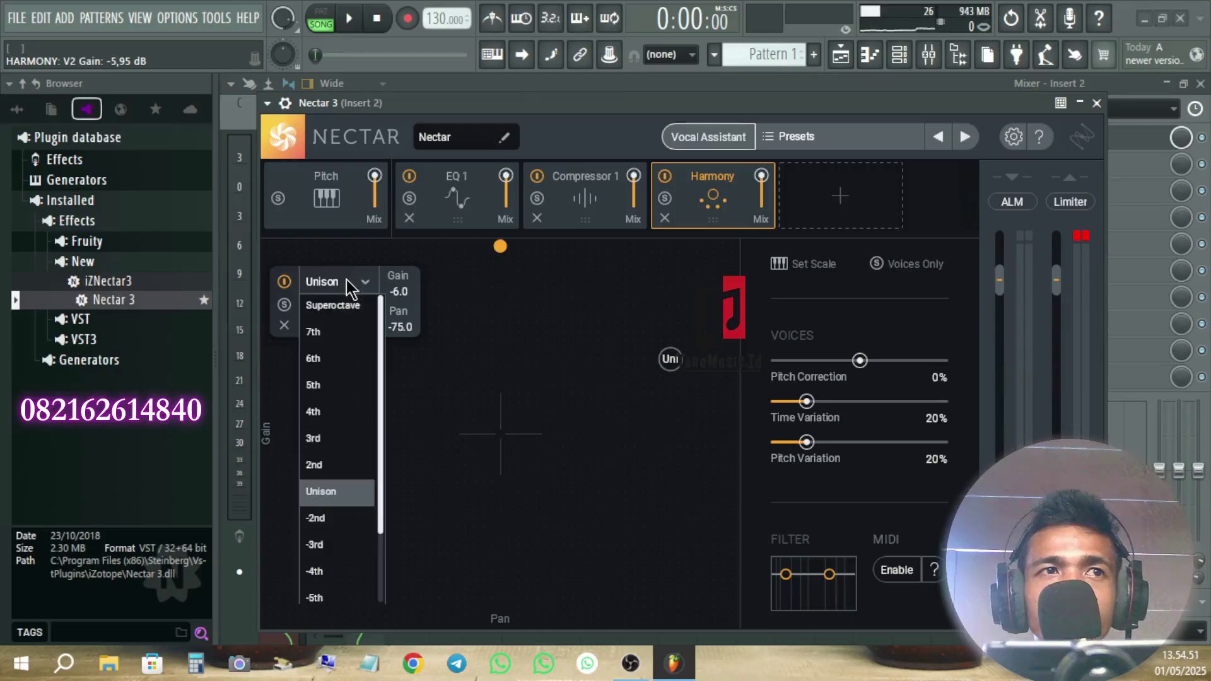
left_click(339, 437)
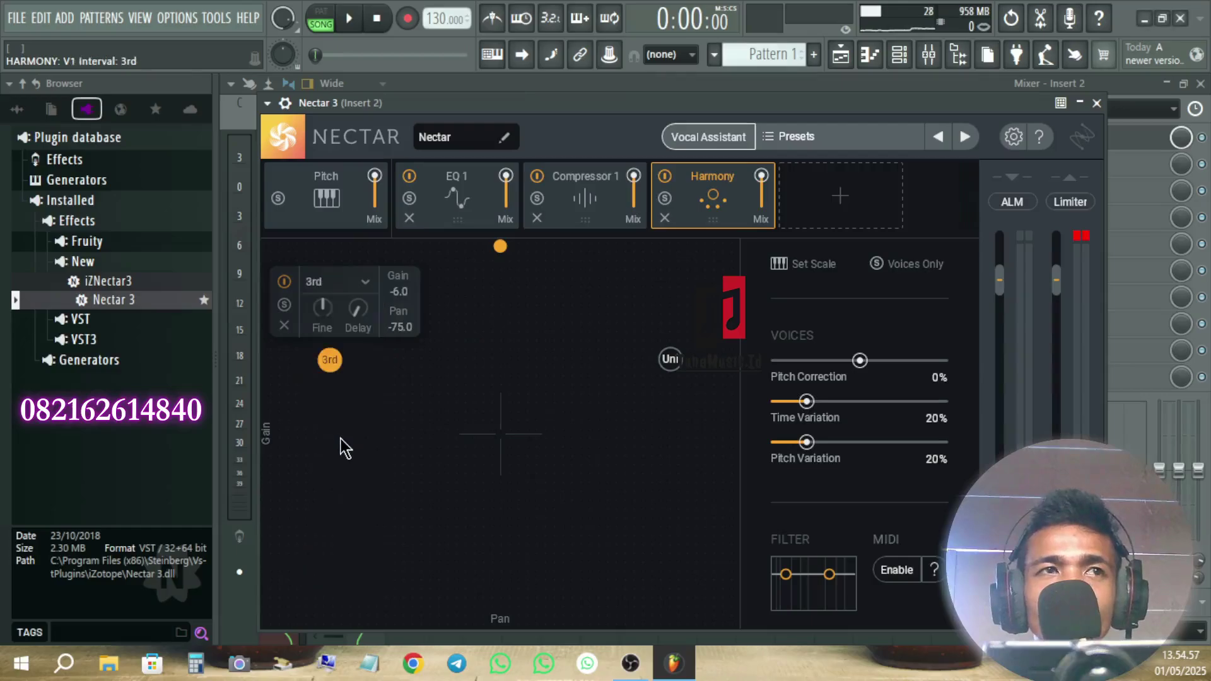
left_click(351, 25)
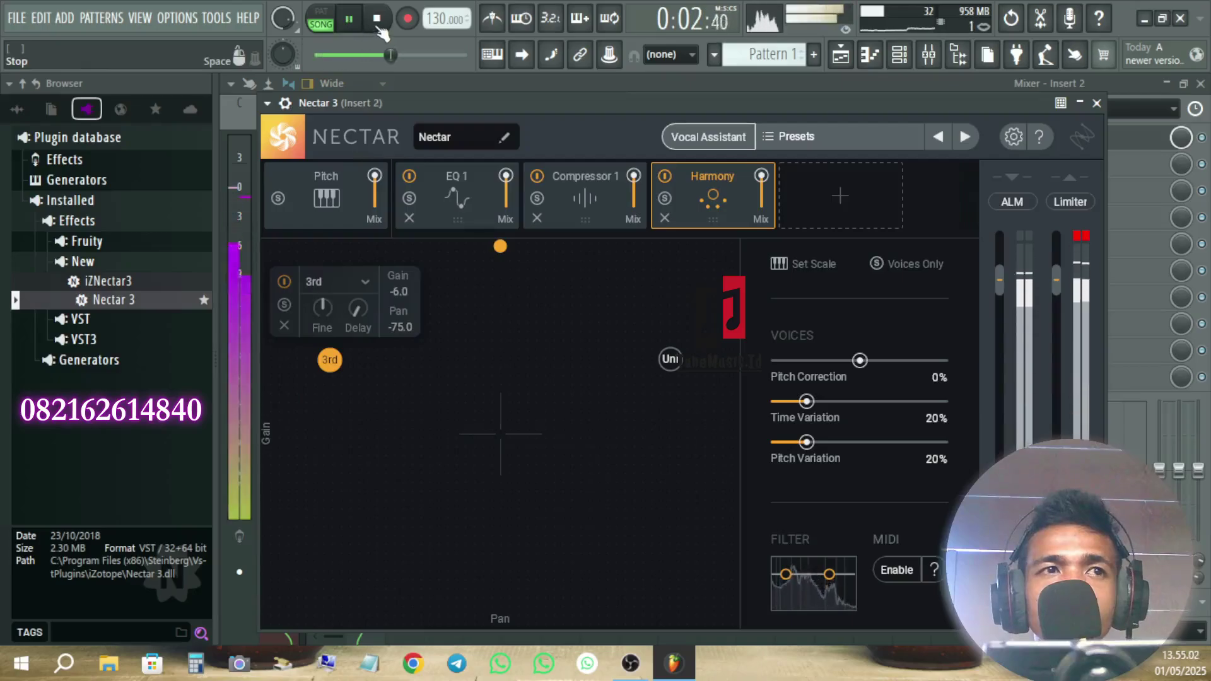
left_click(378, 20)
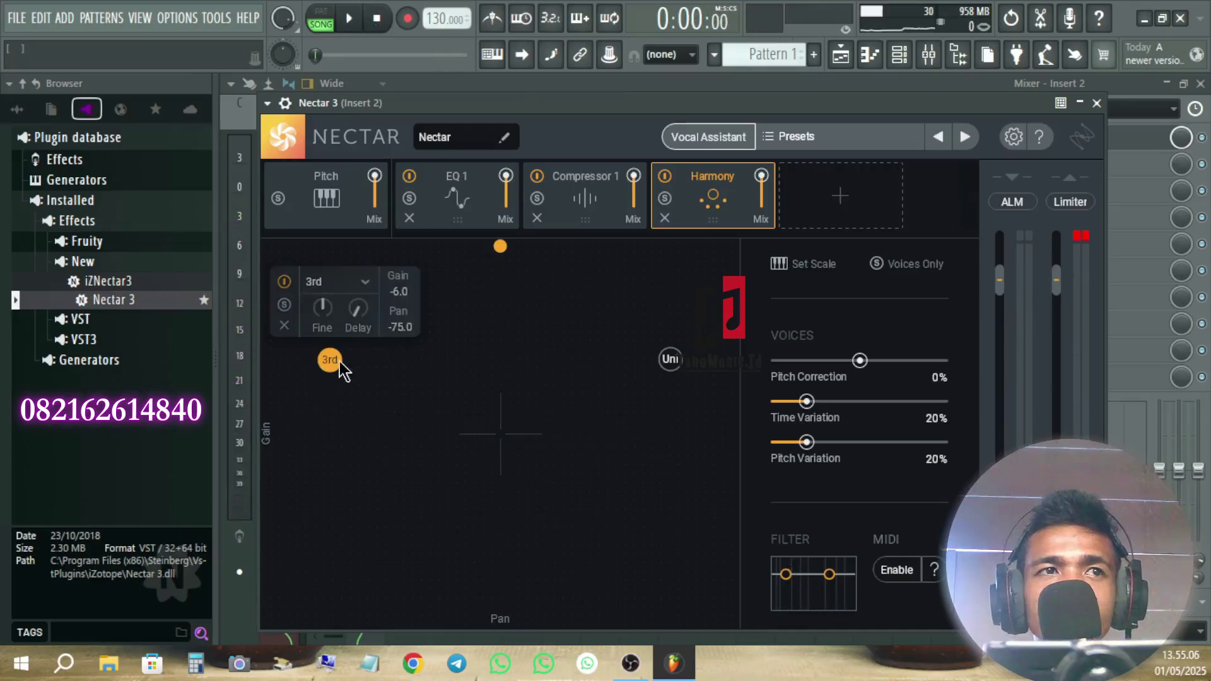
Limit the Harmony output to Voices Only and play the vocal to audition the harmony voices by themselves
left_click(884, 267)
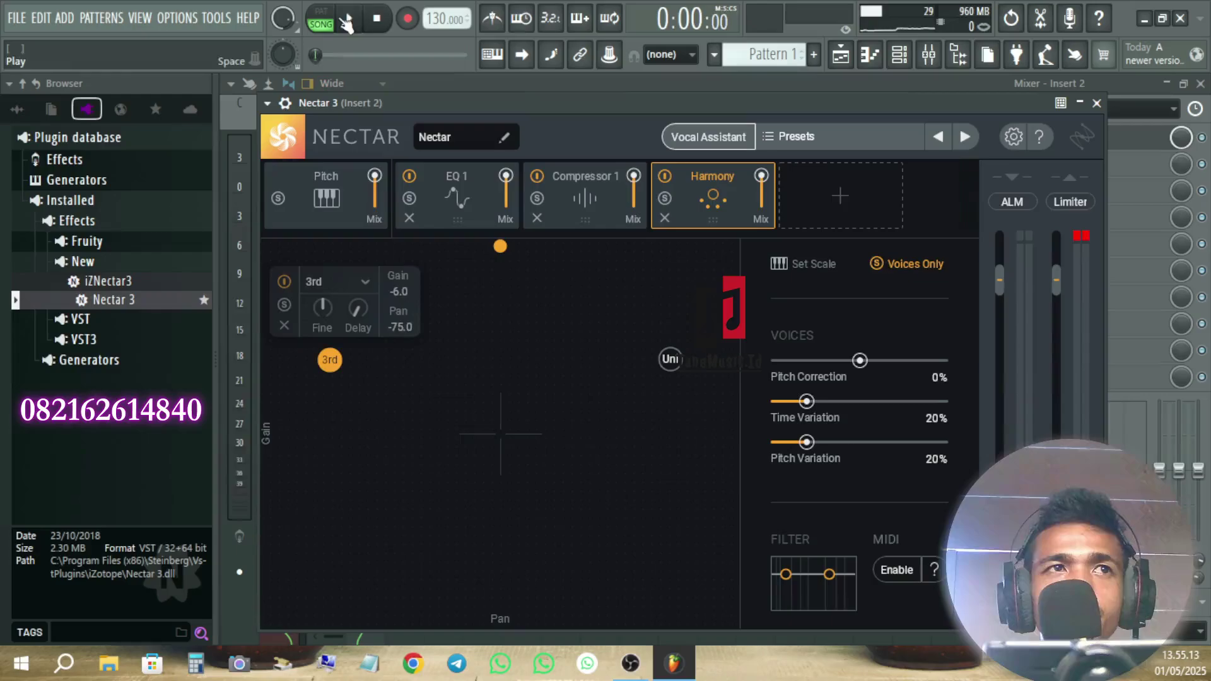
key("space")
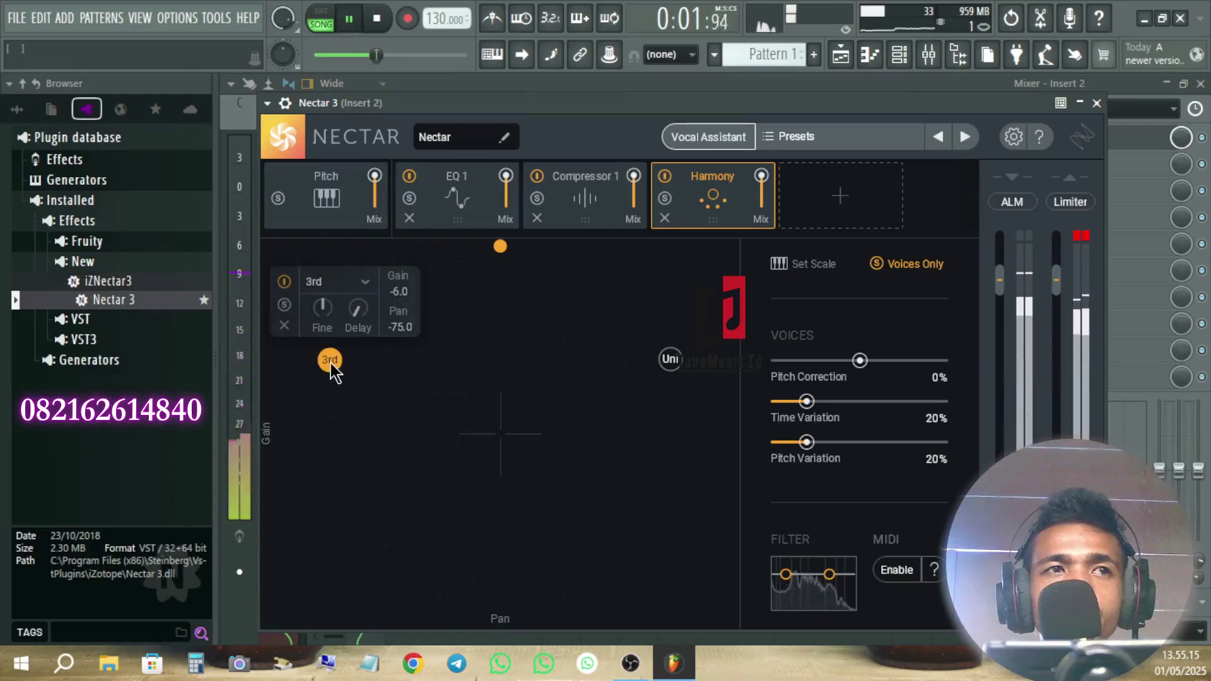
key("space")
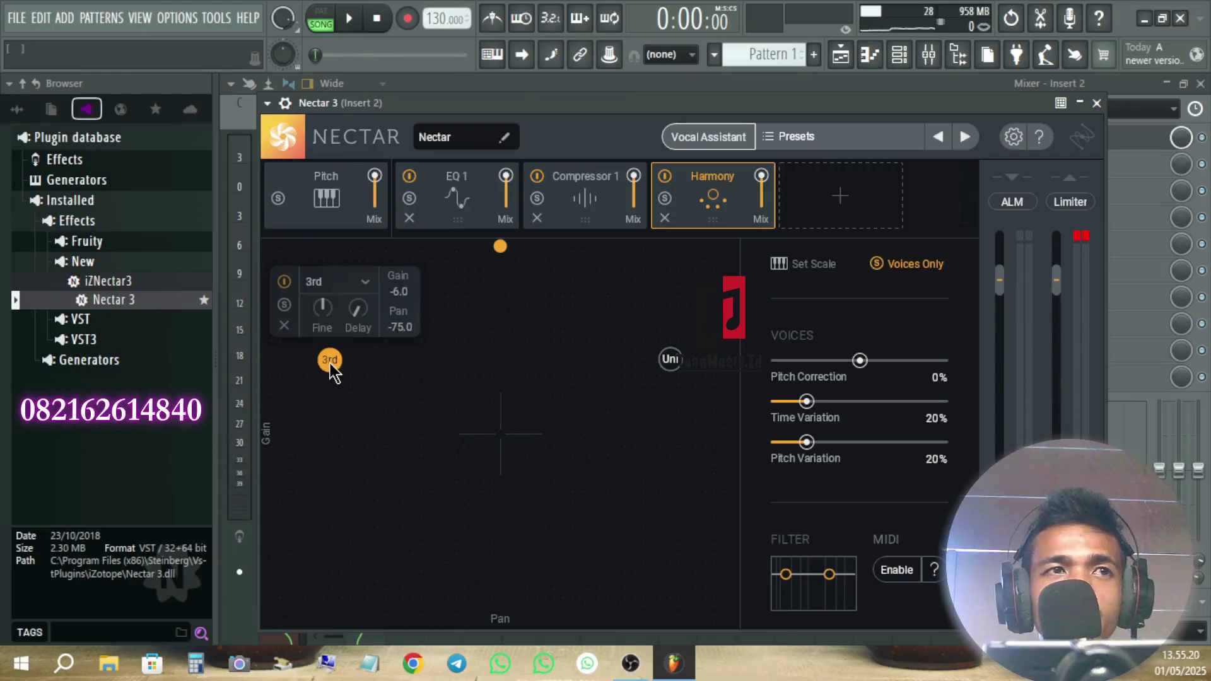
Move the left-panned 3rd voice to a gain of about -9.1 and a pan of about -68, and audition it
left_click_drag(330, 365, 346, 420)
key("space")
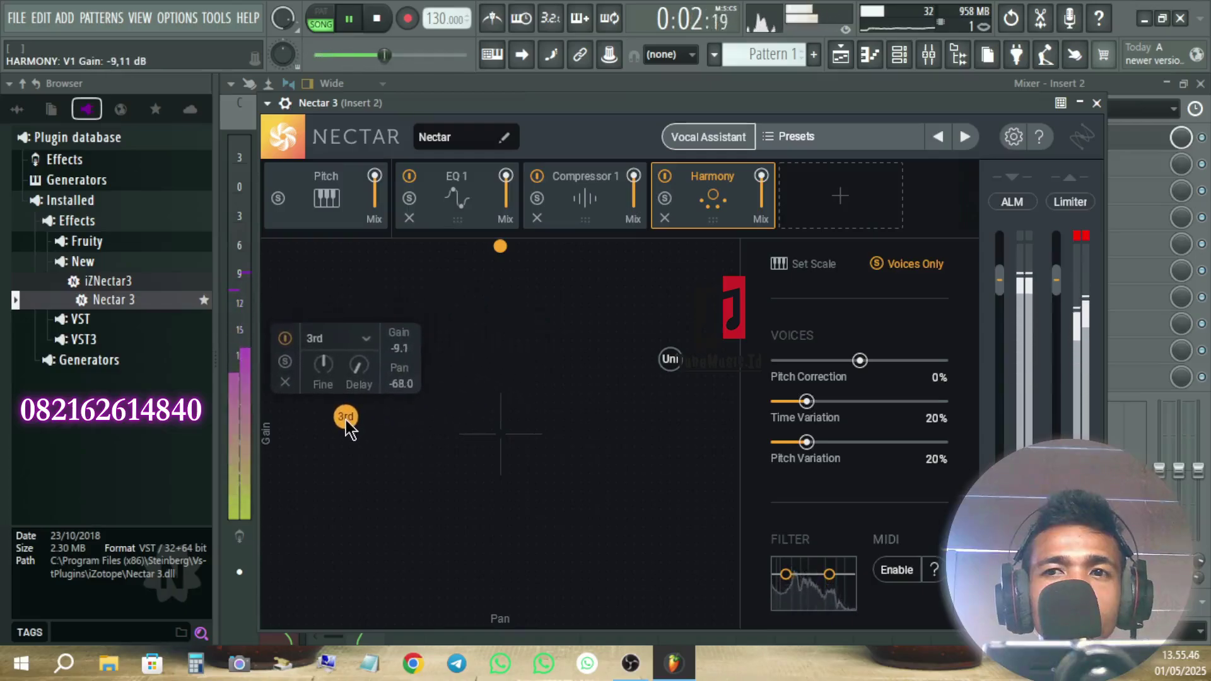
key("space")
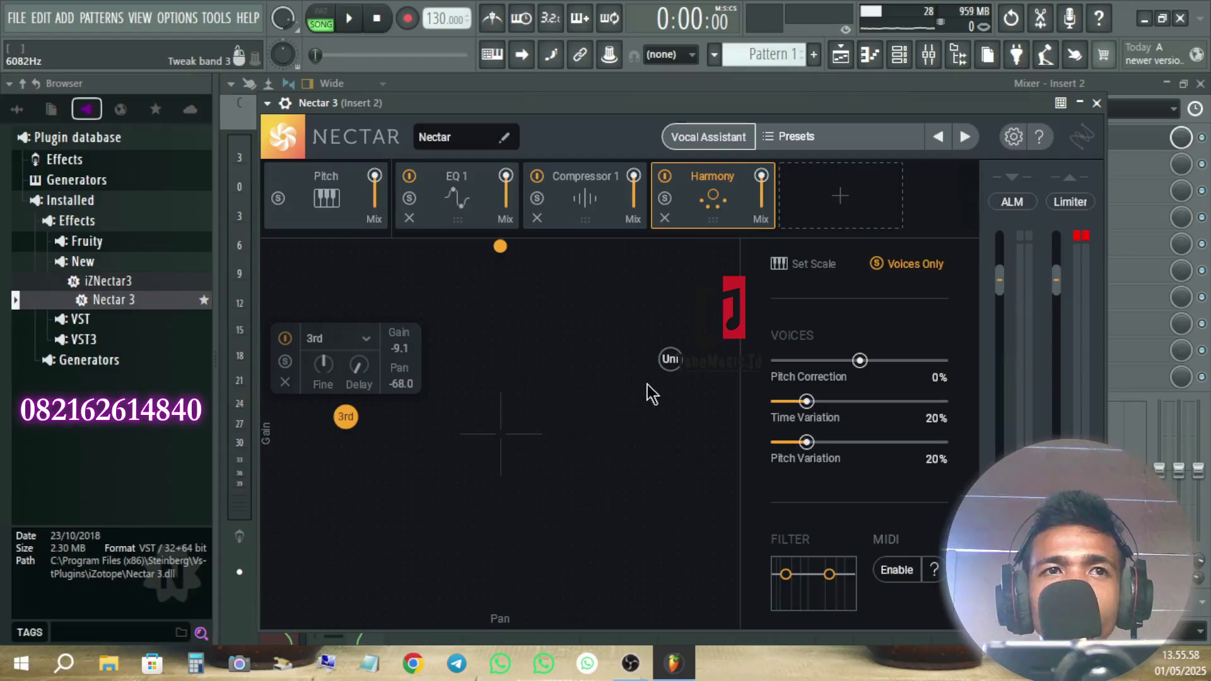
Set the right-panned harmony voice to 3rd and reposition it at lower gain with a pan of about 69 during playback
left_click(673, 365)
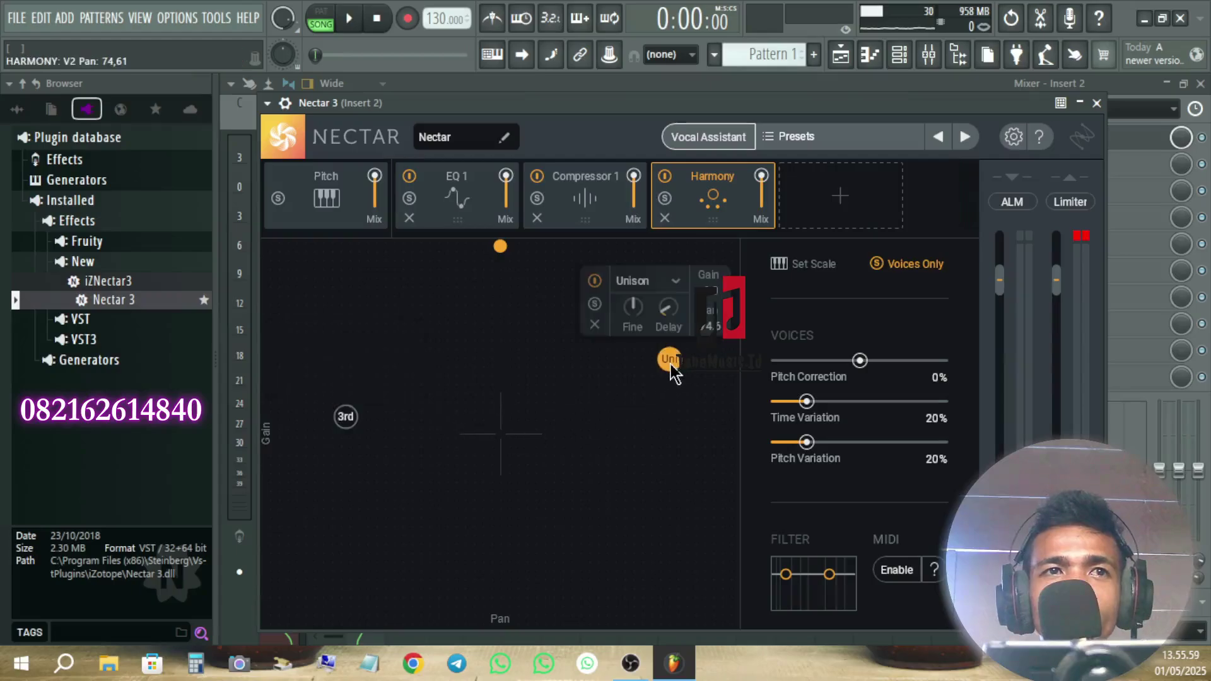
left_click(653, 292)
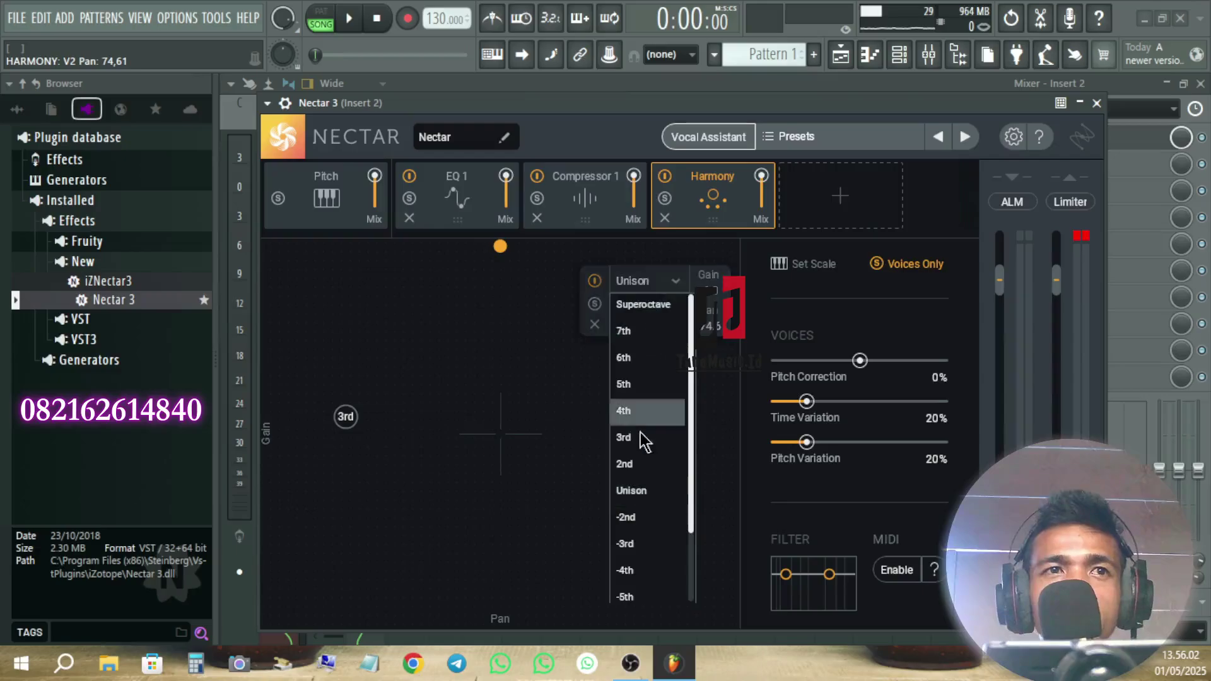
left_click(642, 435)
left_click(351, 19)
left_click_drag(663, 370, 657, 414)
key("space")
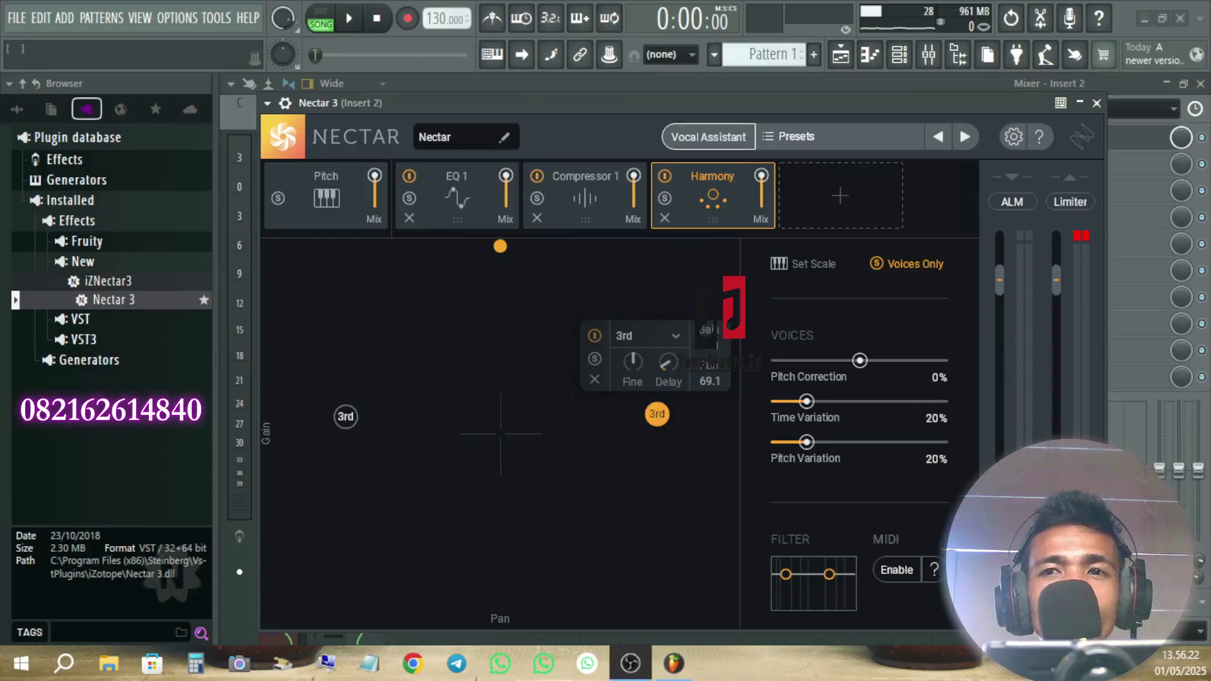
Turn off Voices Only and, during playback, lower the left voice's gain to about -10.7 and move the right to about -10.8, pan 45
left_click(470, 88)
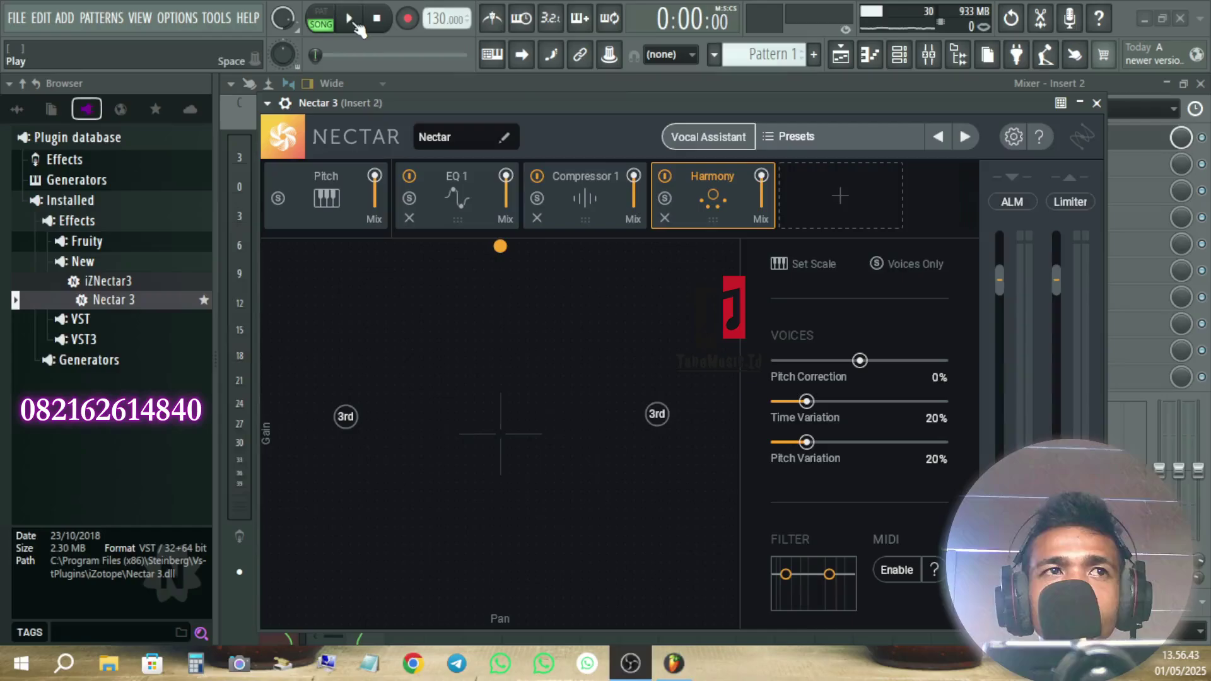
key("space")
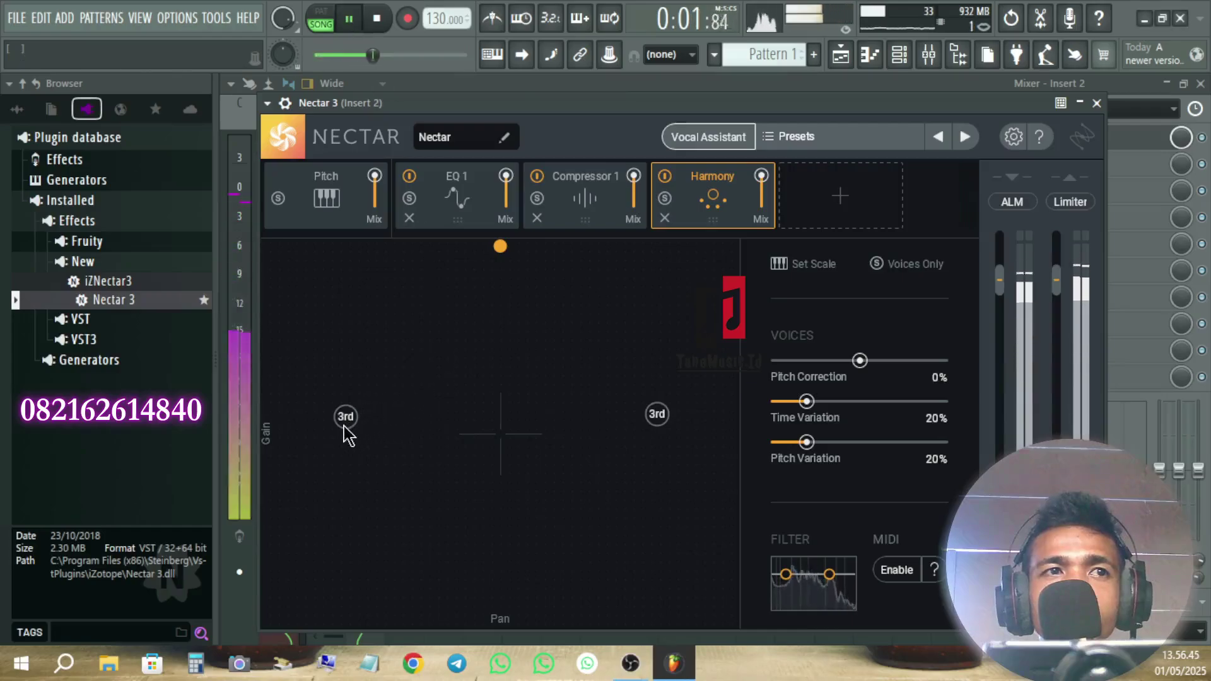
left_click_drag(346, 423, 346, 452)
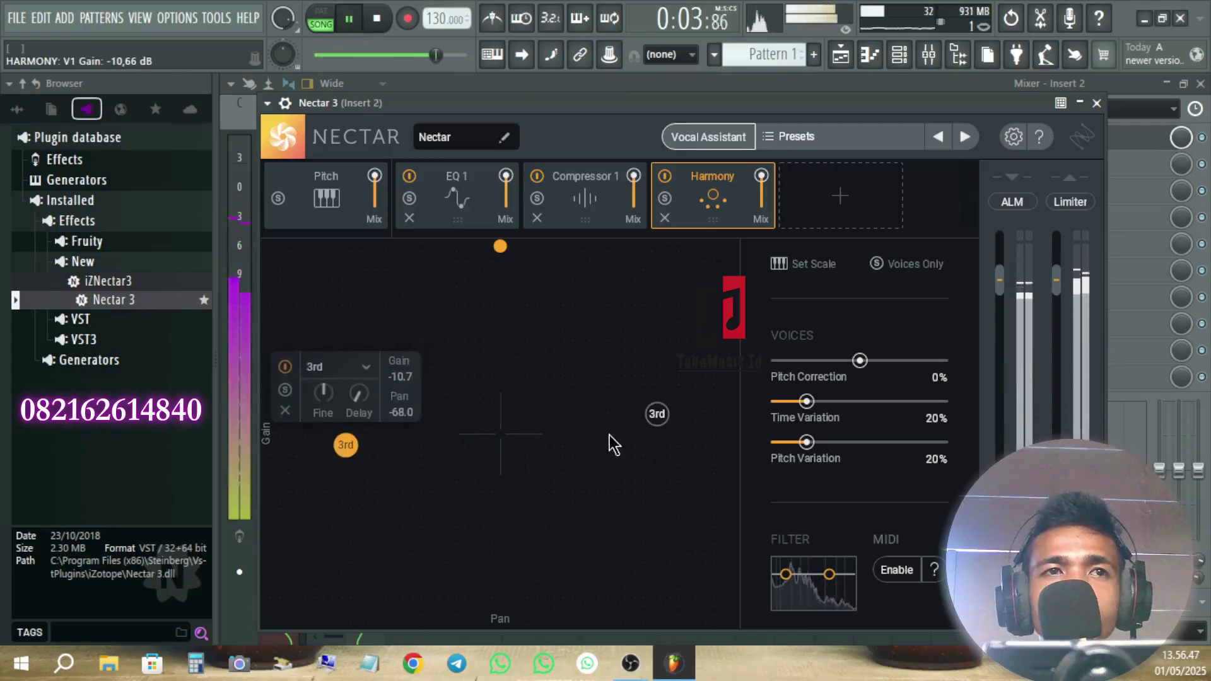
left_click_drag(658, 415, 606, 449)
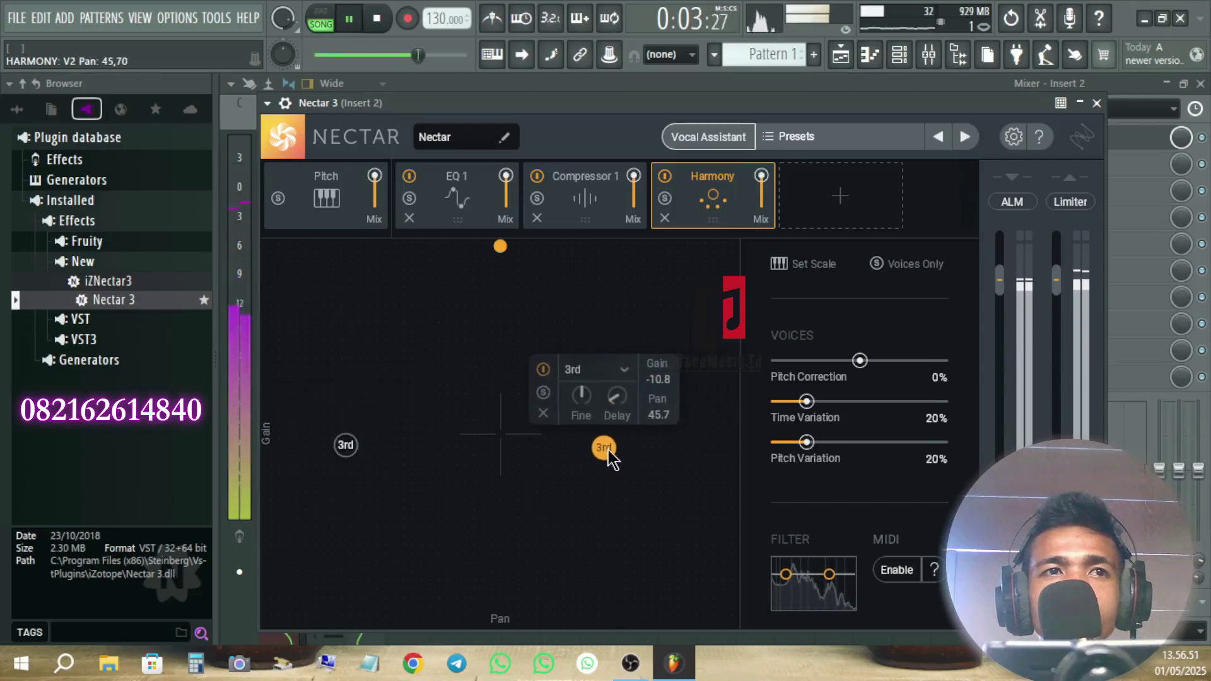
key("space")
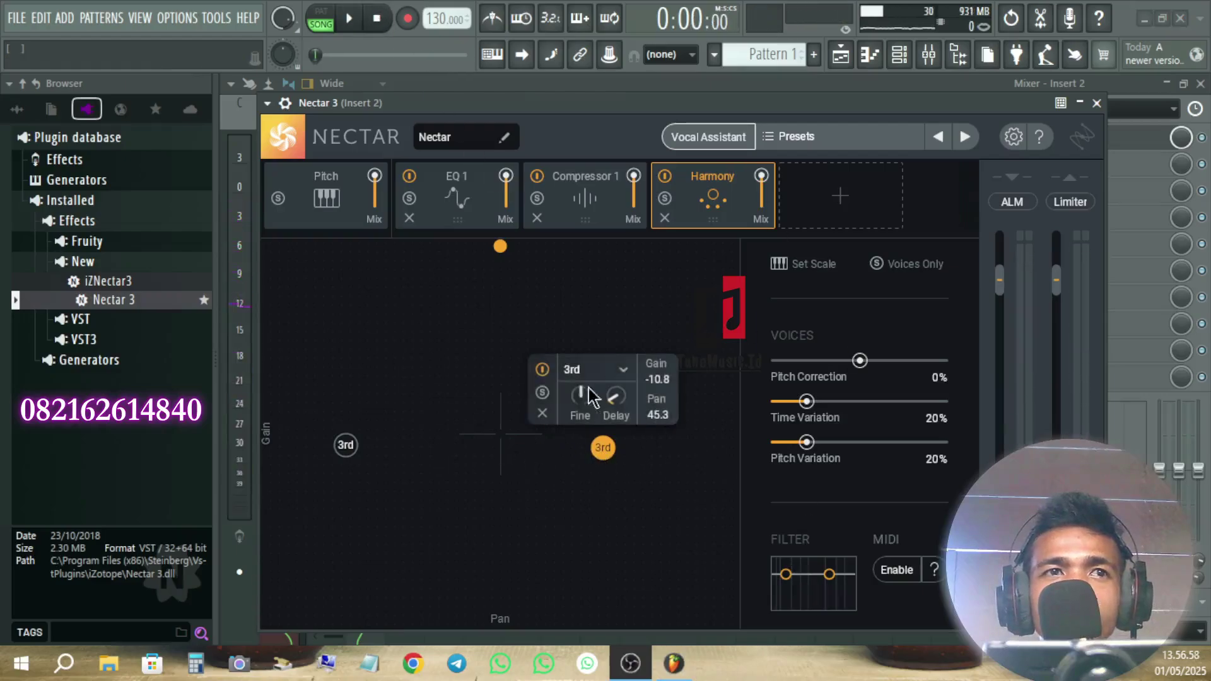
Add a third harmony voice at a gain of about -4.7 and pan of about -28.9, set to Superoctave
left_click(420, 328)
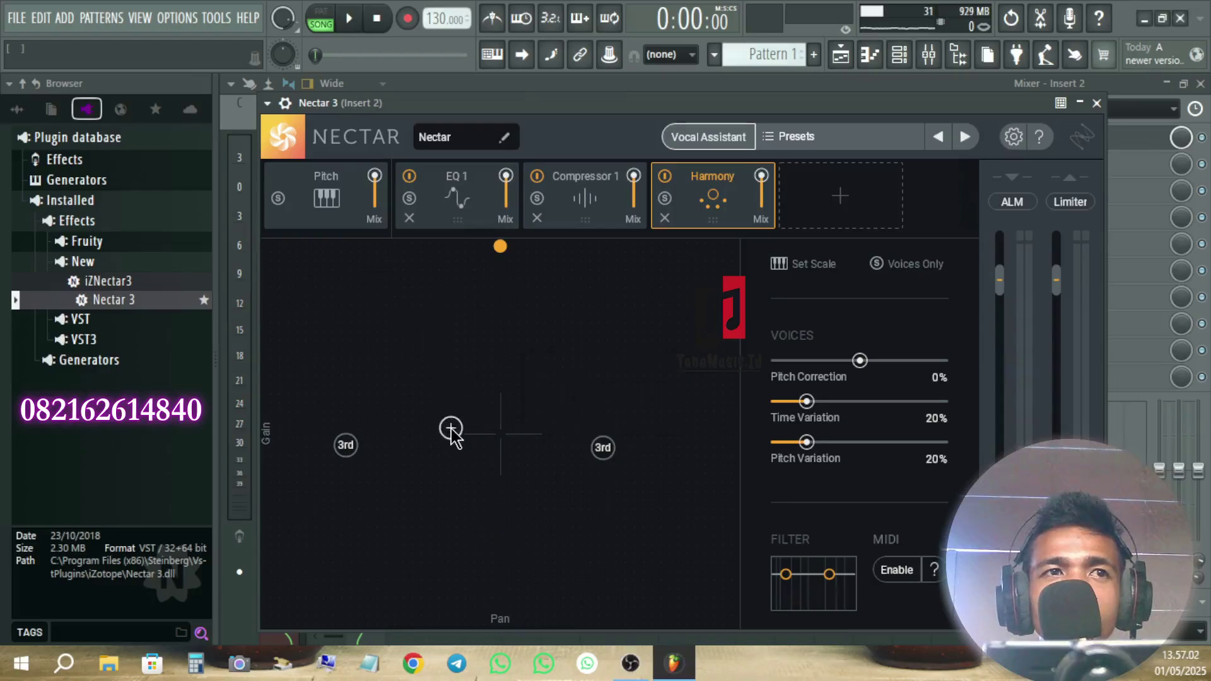
left_click(436, 338)
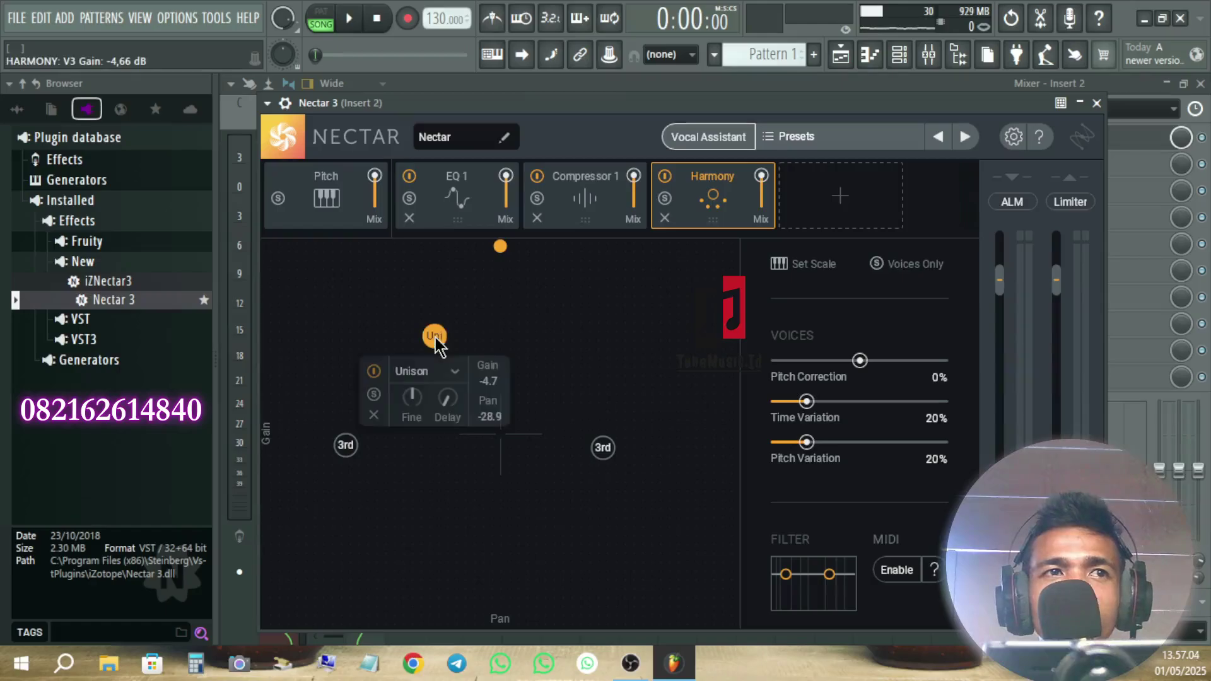
left_click(412, 372)
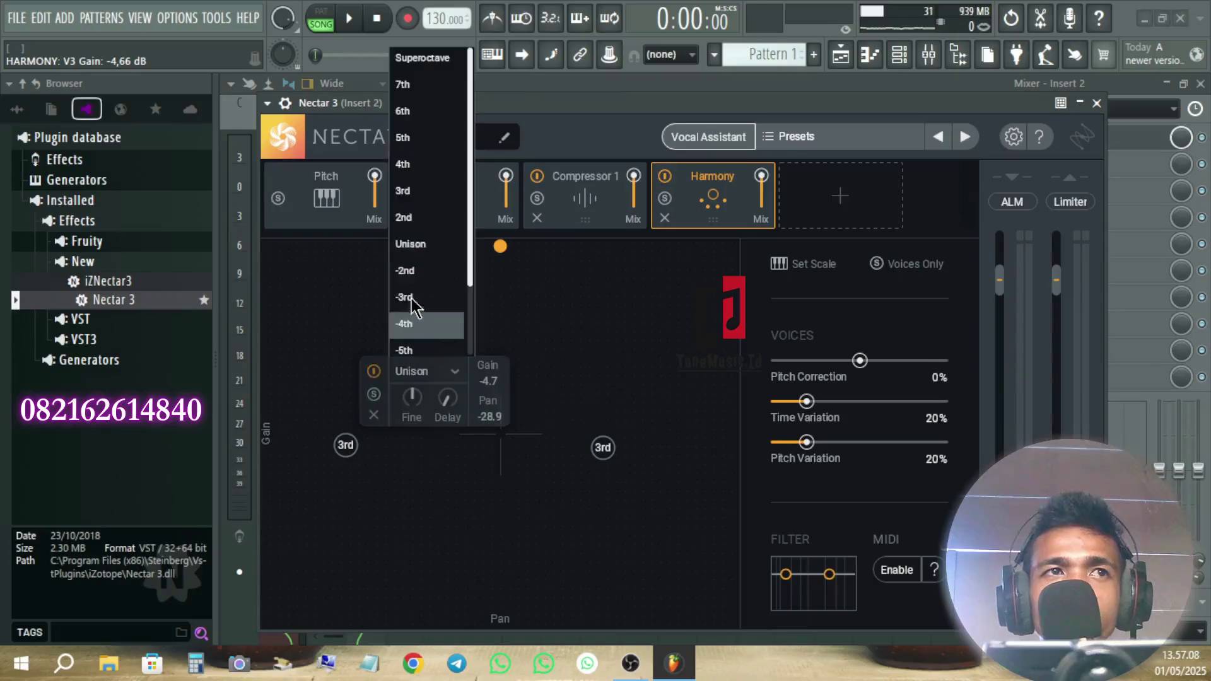
left_click(436, 61)
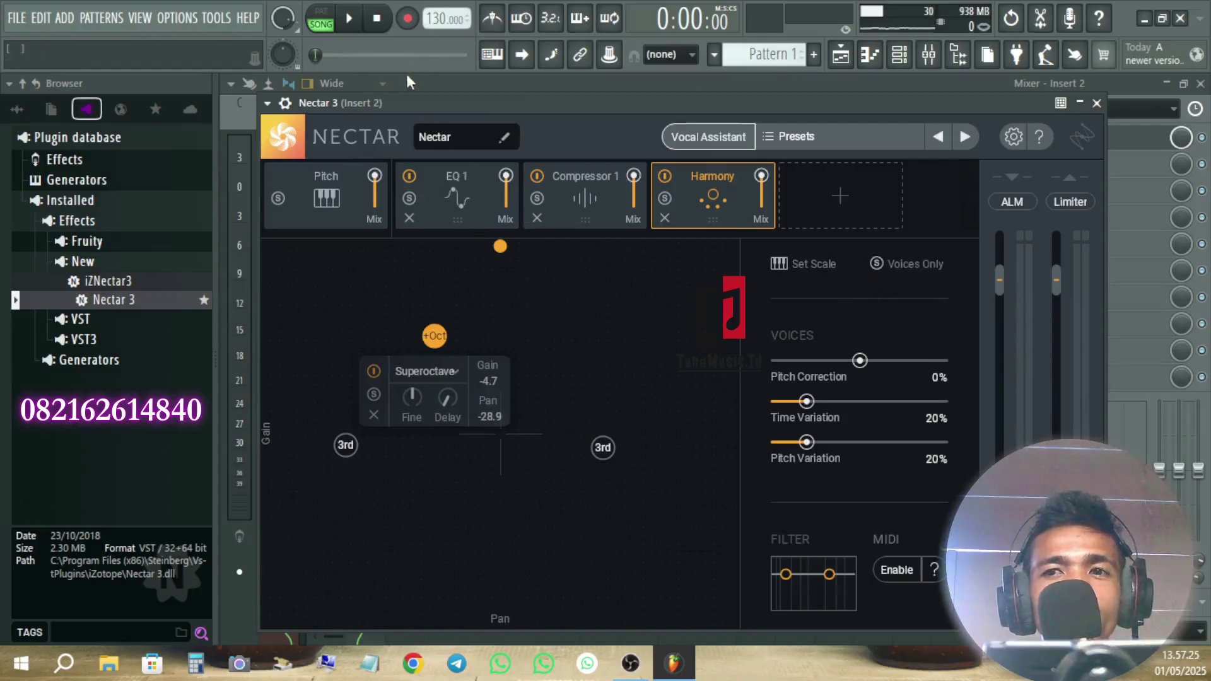
Enable Voices Only and, during playback, move the Superoctave voice to a gain of about -1.9 and pan of about -5.9
left_click(877, 264)
left_click(351, 18)
left_click_drag(435, 335, 492, 289)
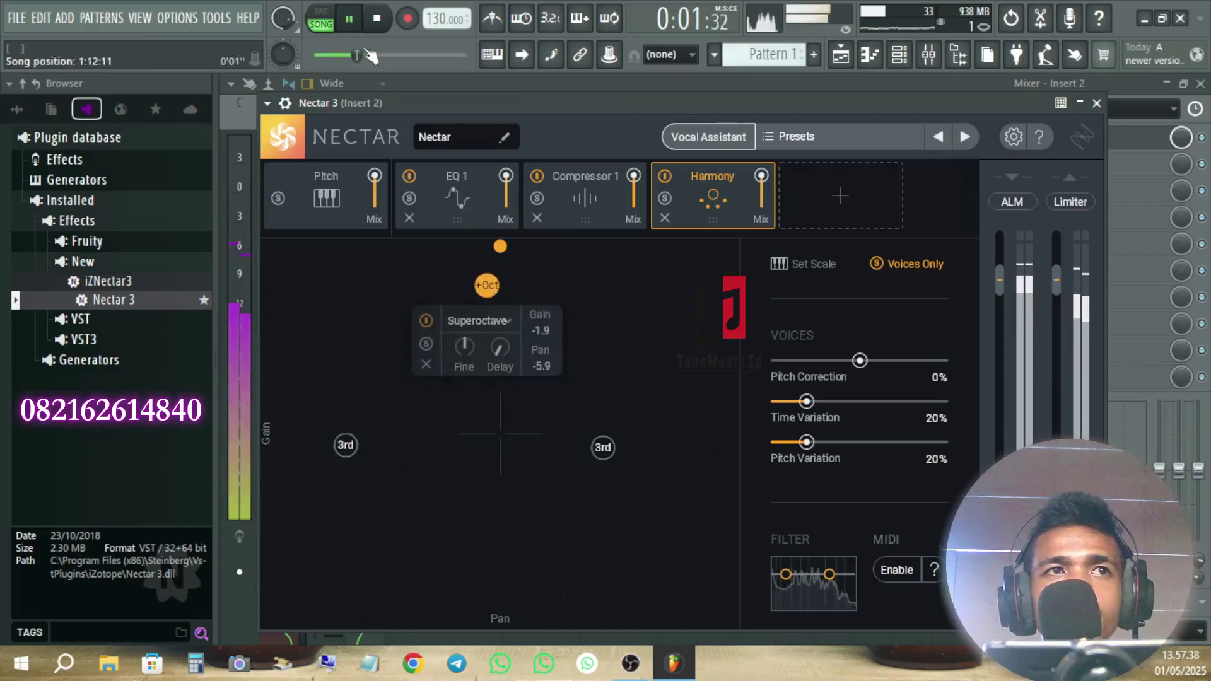
left_click(378, 20)
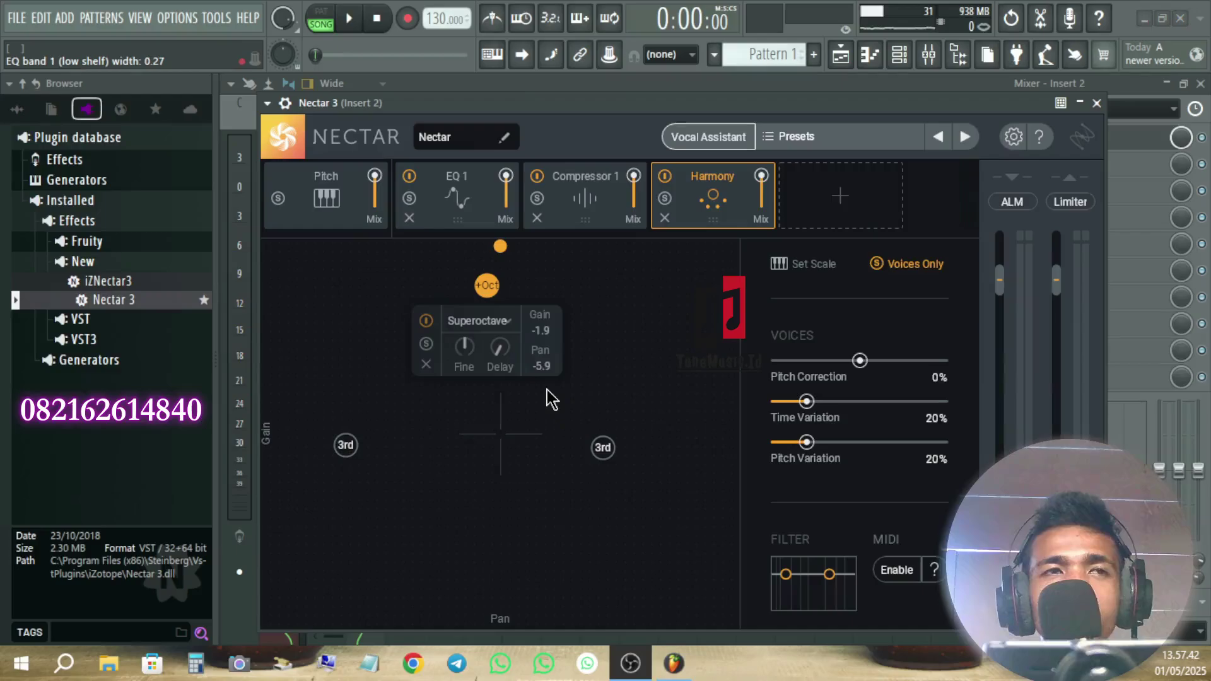
Add a fourth harmony voice near the centre at a gain of about -15.0, set to Suboctave
double_click(492, 525)
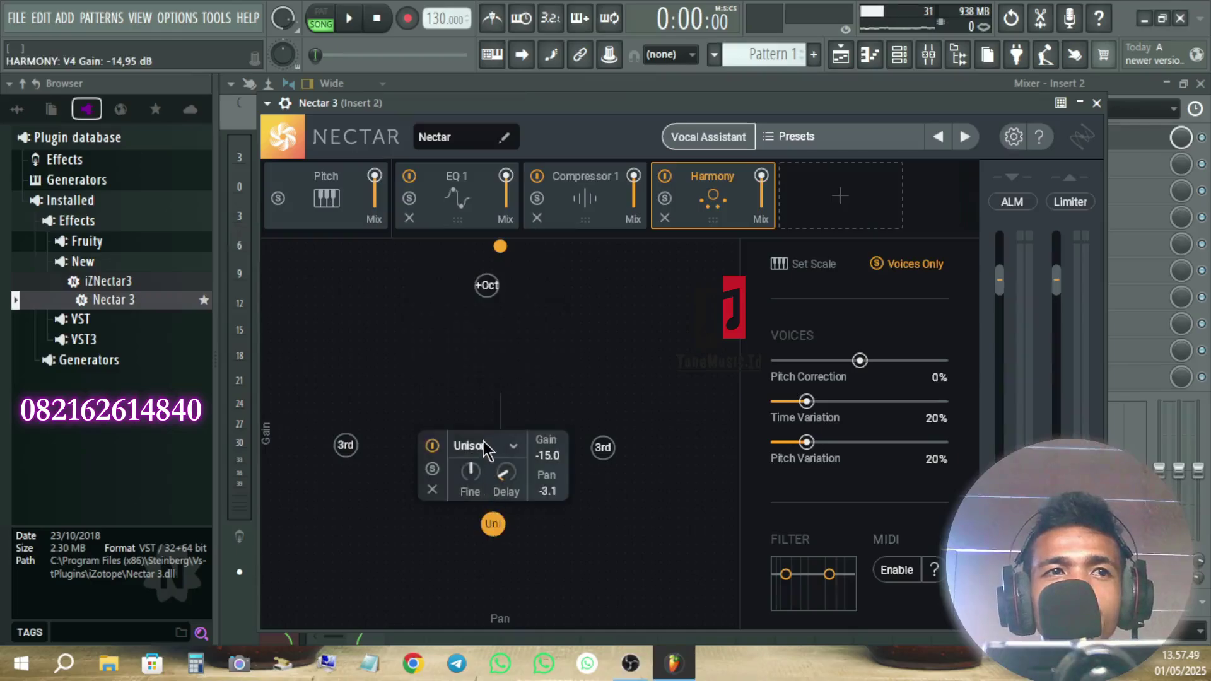
left_click(470, 451)
scroll(477, 391, "down", 2)
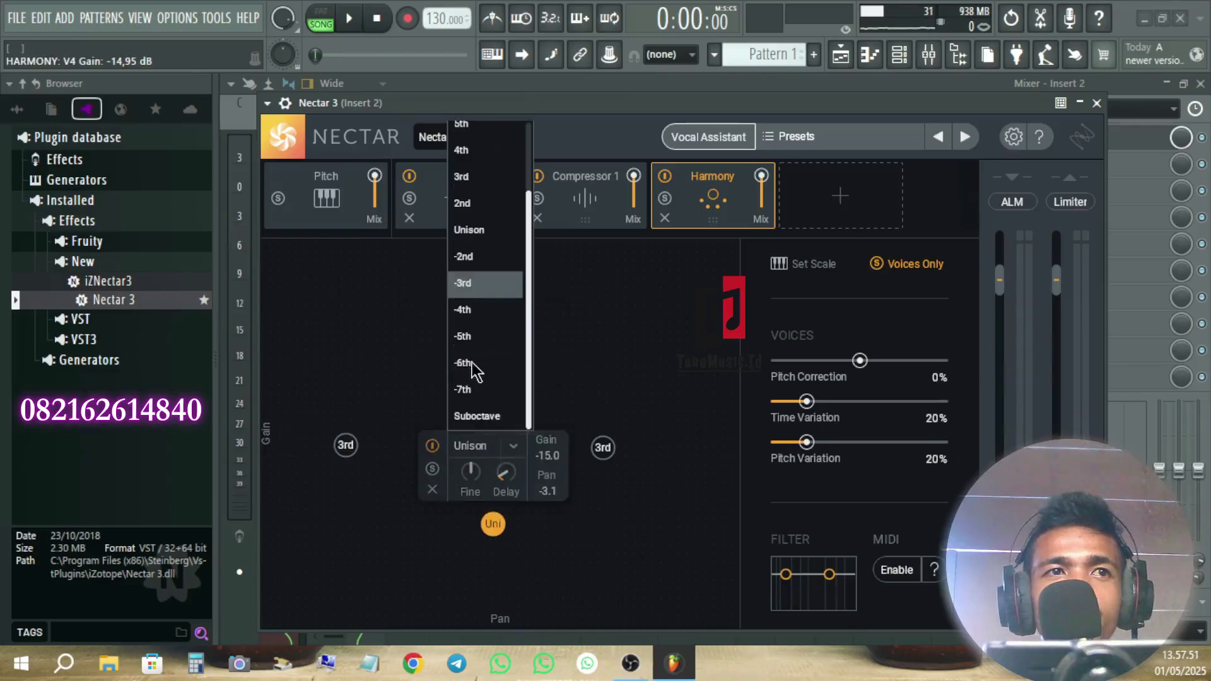
left_click(497, 418)
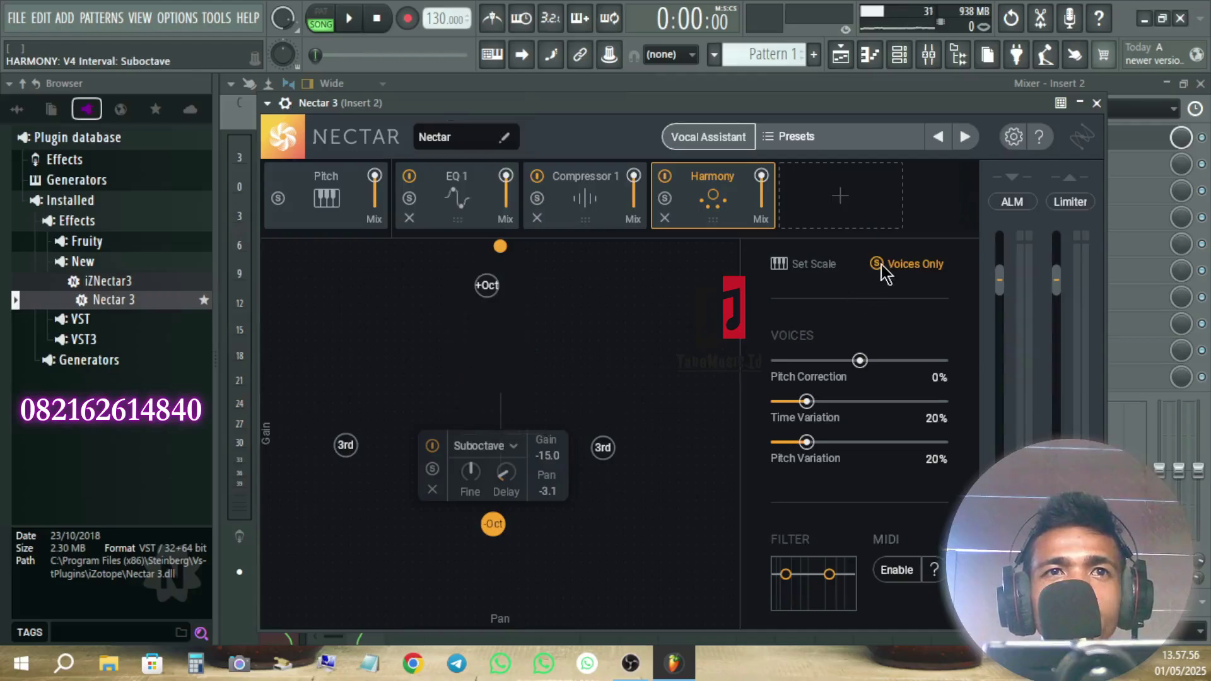
Turn off Voices Only and, during playback, centre the Suboctave voice at a pan of about 0.4
key("space")
mouse_move(490, 534)
left_mouse_down()
mouse_move(490, 406)
mouse_move(497, 532)
left_mouse_up()
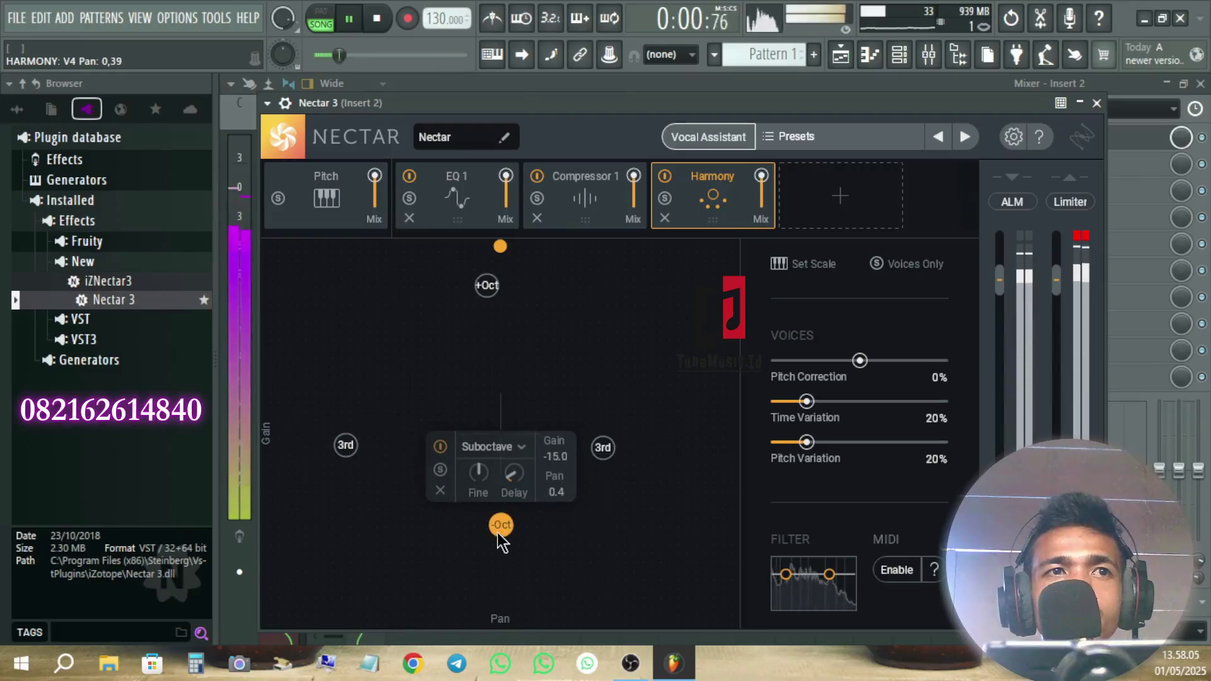
left_click(381, 21)
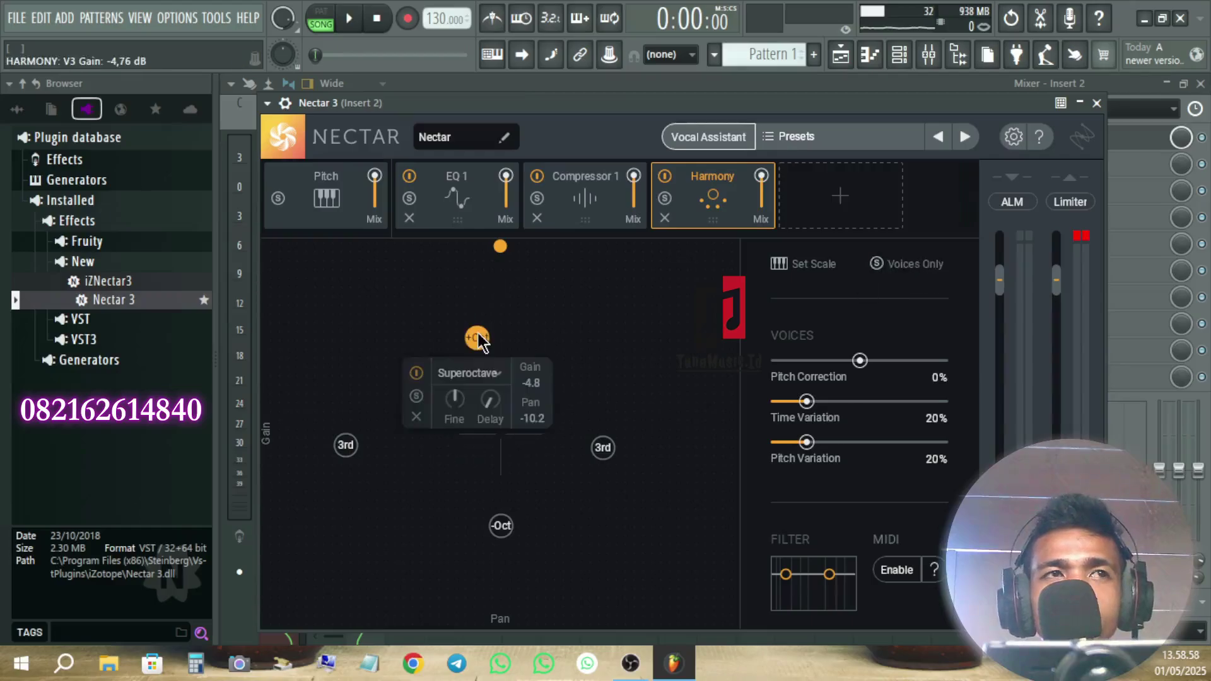
During playback, lower the Superoctave voice to near centre below the 3rd voices and the Suboctave voice to a gain of about -18.8, pan -6.6
key("space")
left_click_drag(477, 341, 434, 431)
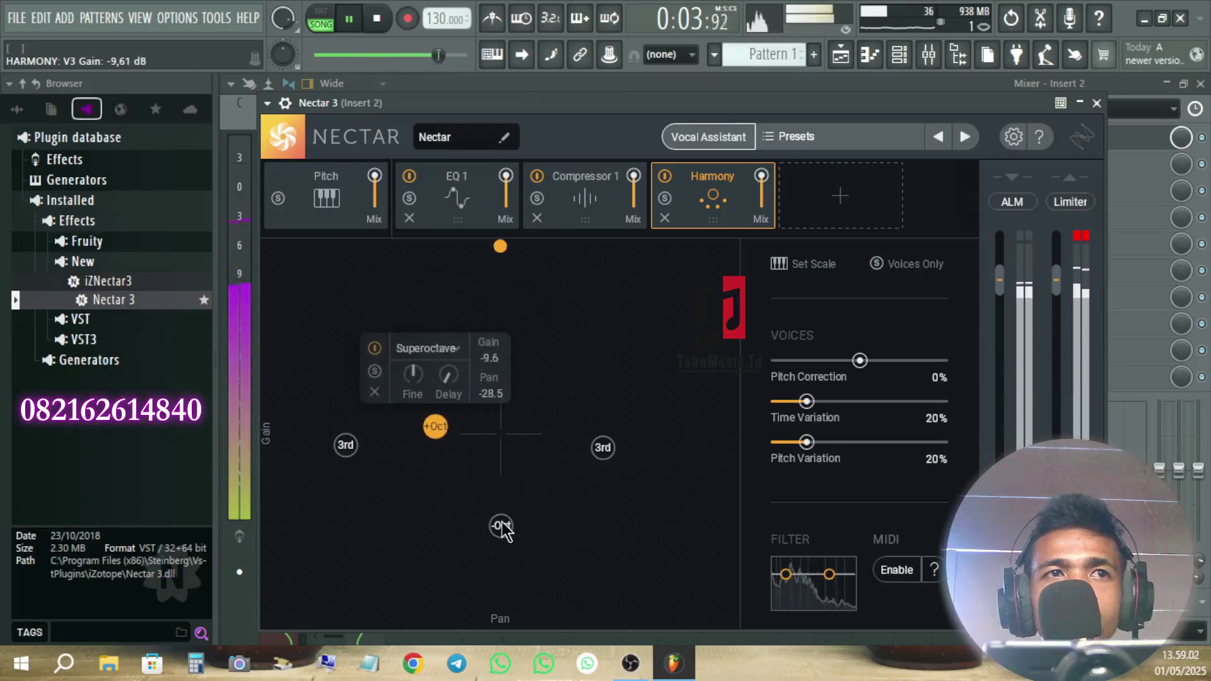
left_click_drag(500, 527, 485, 595)
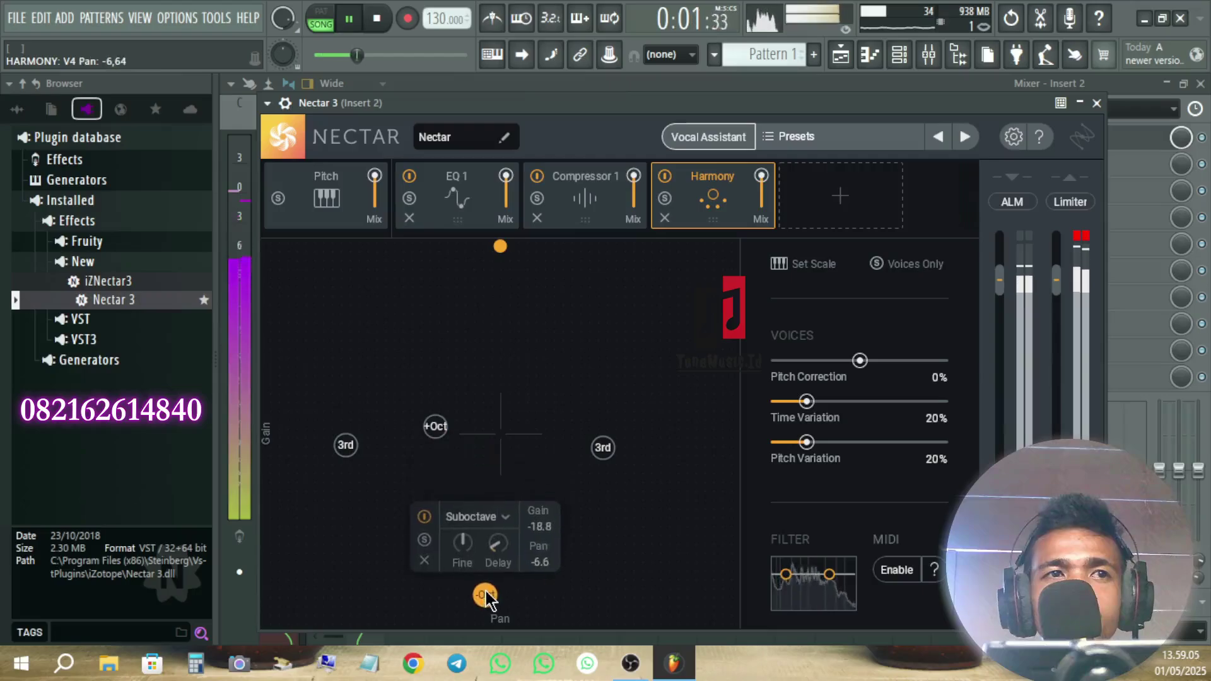
left_click_drag(435, 427, 489, 514)
Move the right 3rd voice to about -11.3 gain, pan 81.6, and the left to about -12.1, pan -72.3, then stop playback
left_click_drag(603, 448, 686, 460)
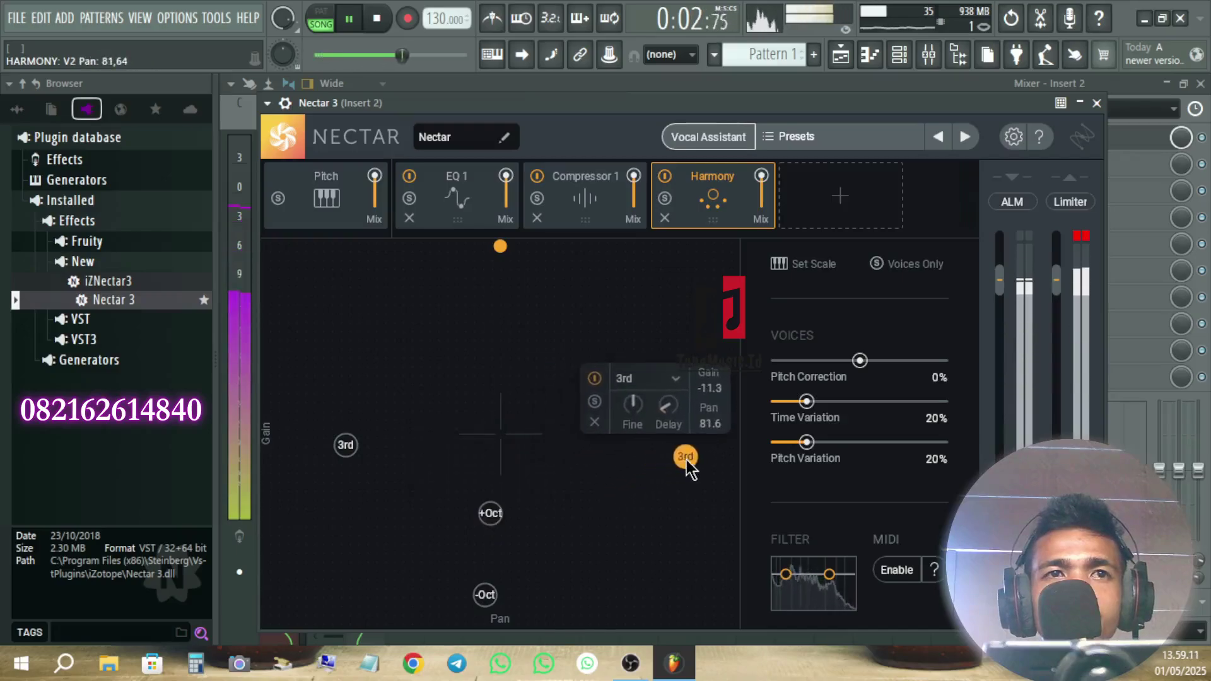
left_click_drag(337, 449, 337, 472)
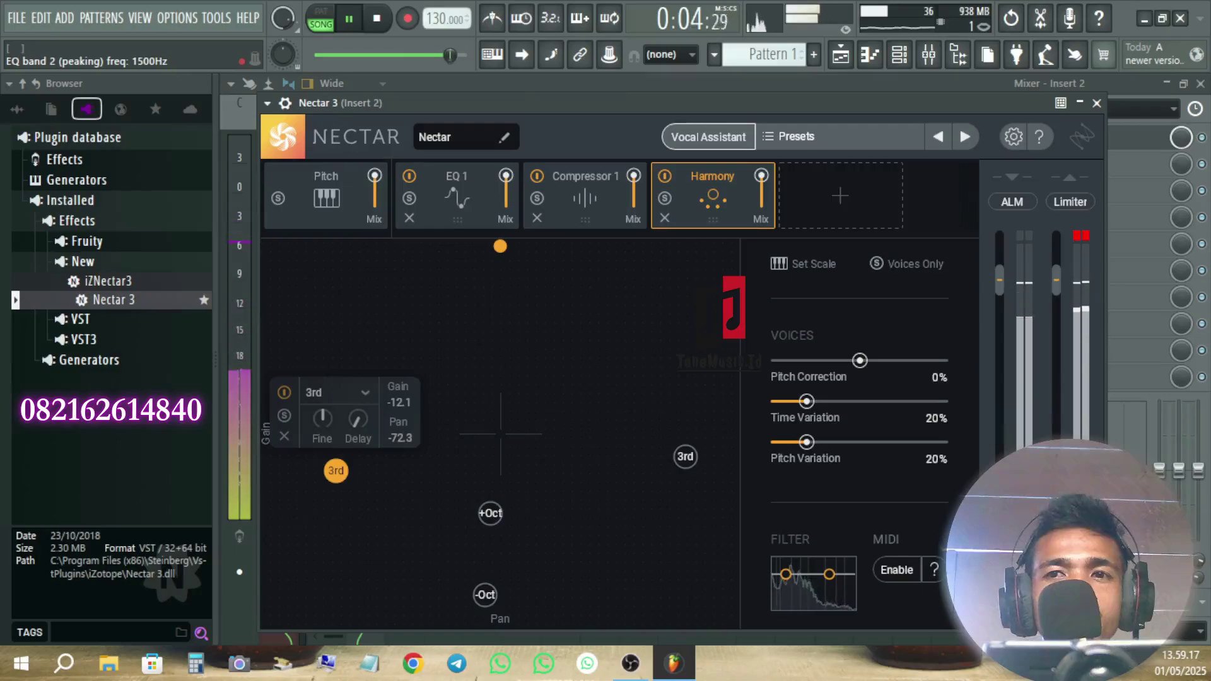
left_click(536, 304)
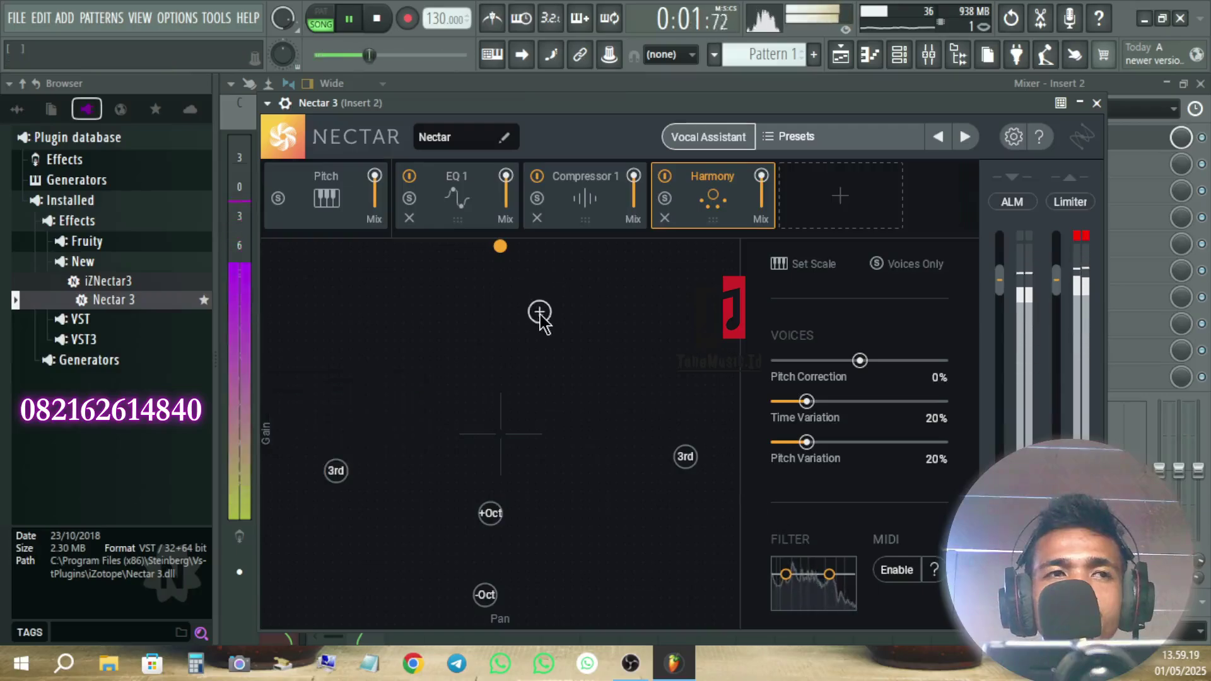
key("space")
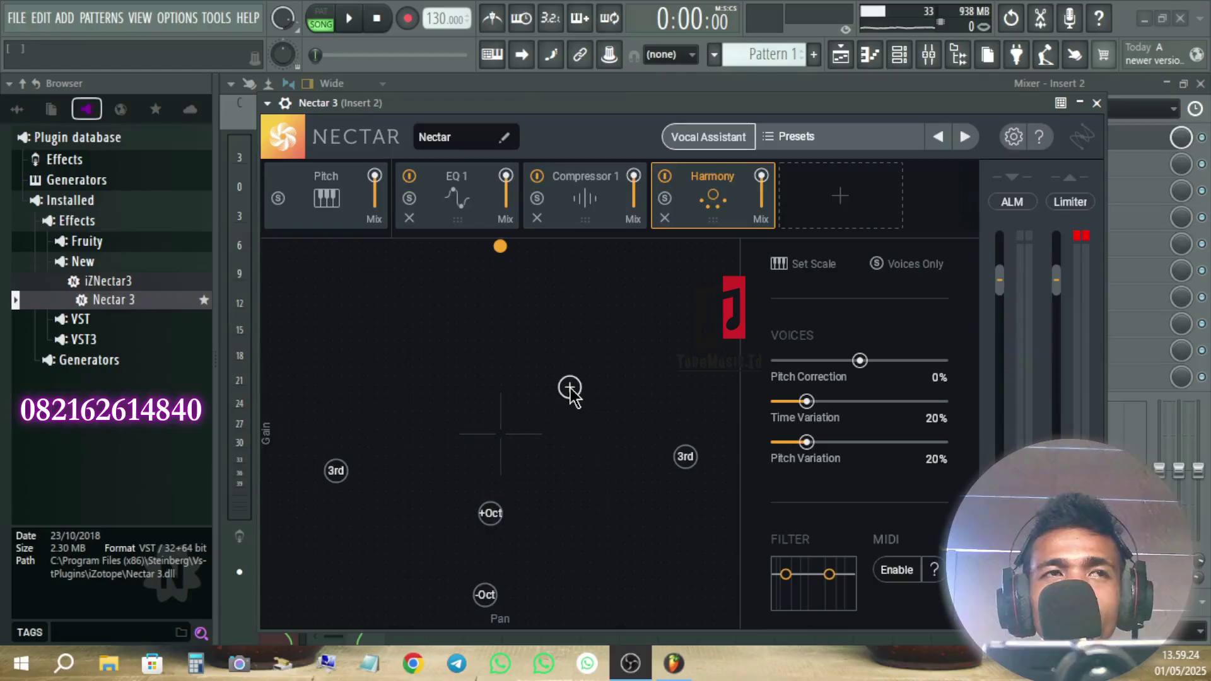
mouse_move(376, 103)
left_mouse_down()
mouse_move(514, 74)
mouse_move(389, 96)
left_mouse_up()
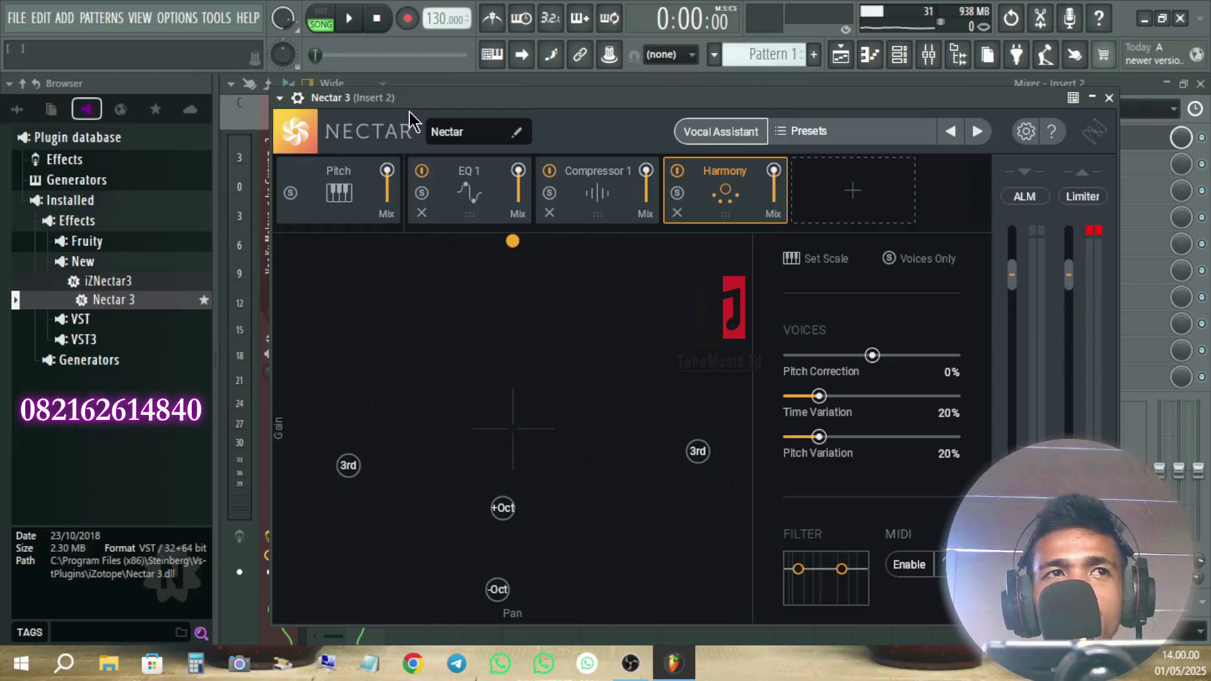
mouse_move(438, 101)
left_mouse_down()
mouse_move(524, 89)
mouse_move(440, 103)
left_mouse_up()
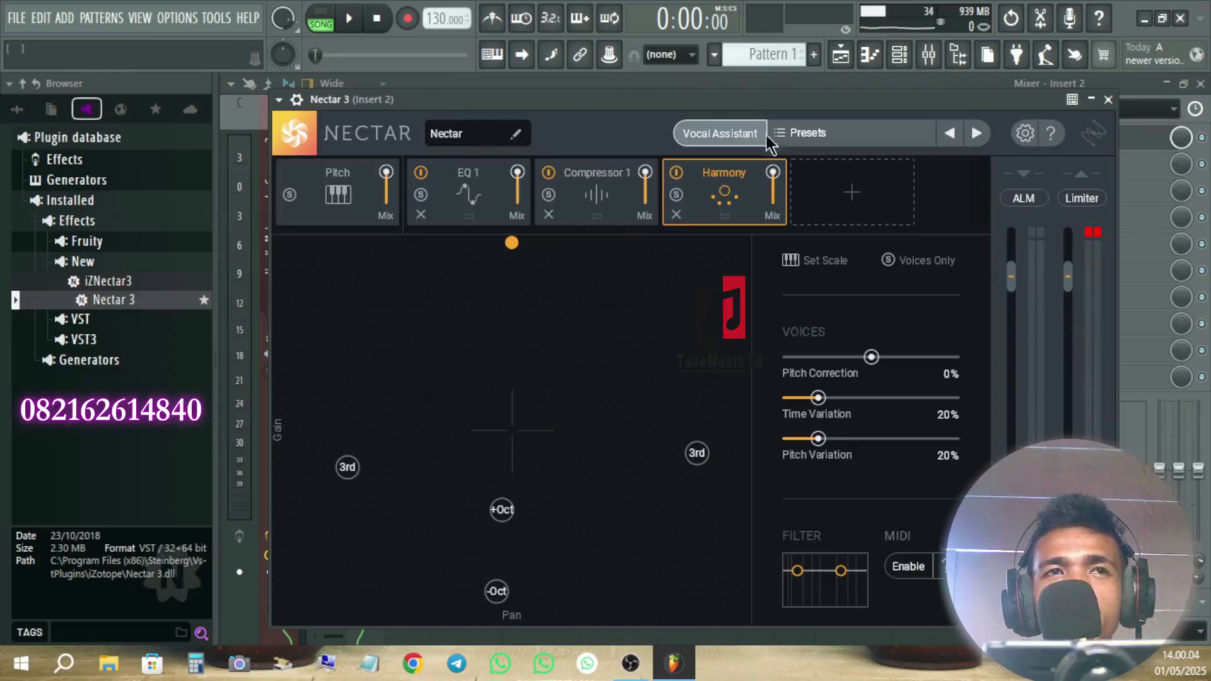
left_click_drag(543, 98, 596, 92)
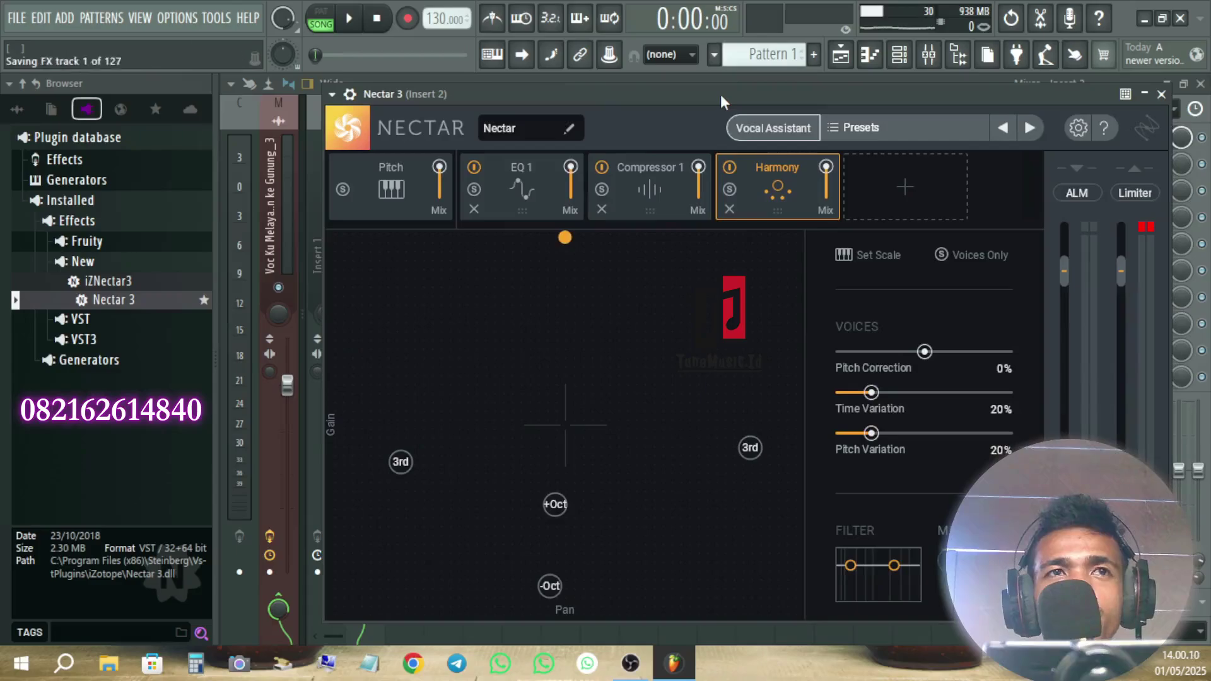
left_click_drag(721, 93, 607, 92)
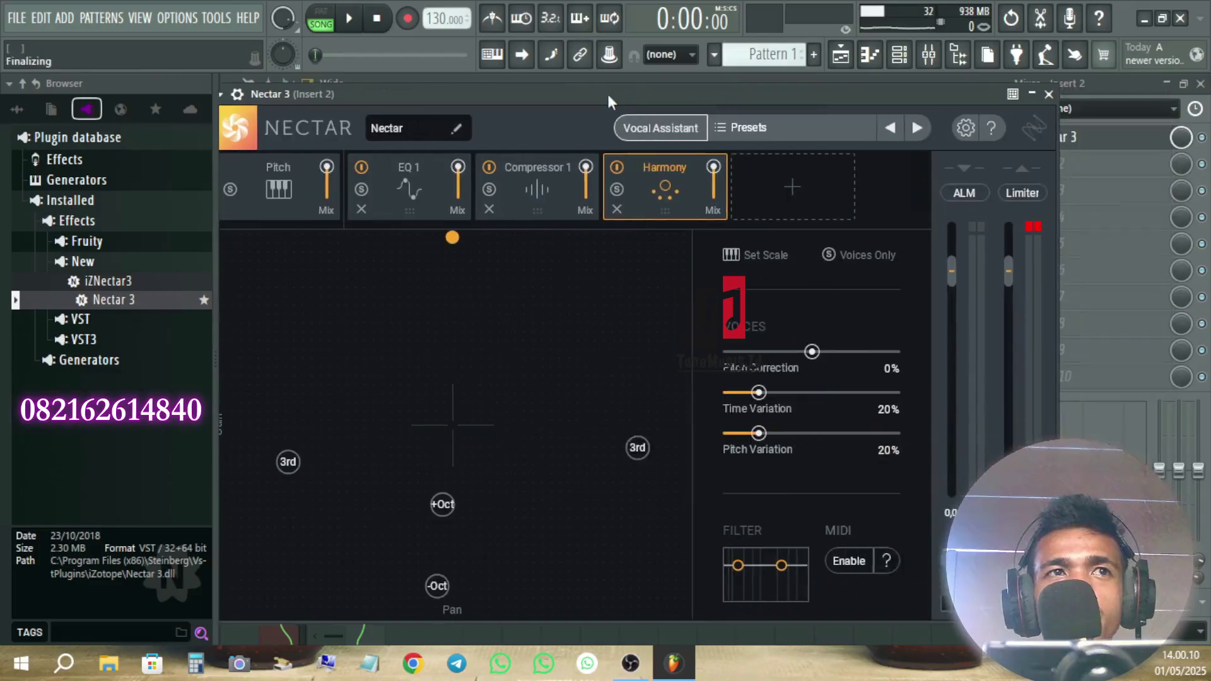
Close the Nectar 3 and mixer windows and audition the harmonized vocal in the playlist
left_click(1049, 94)
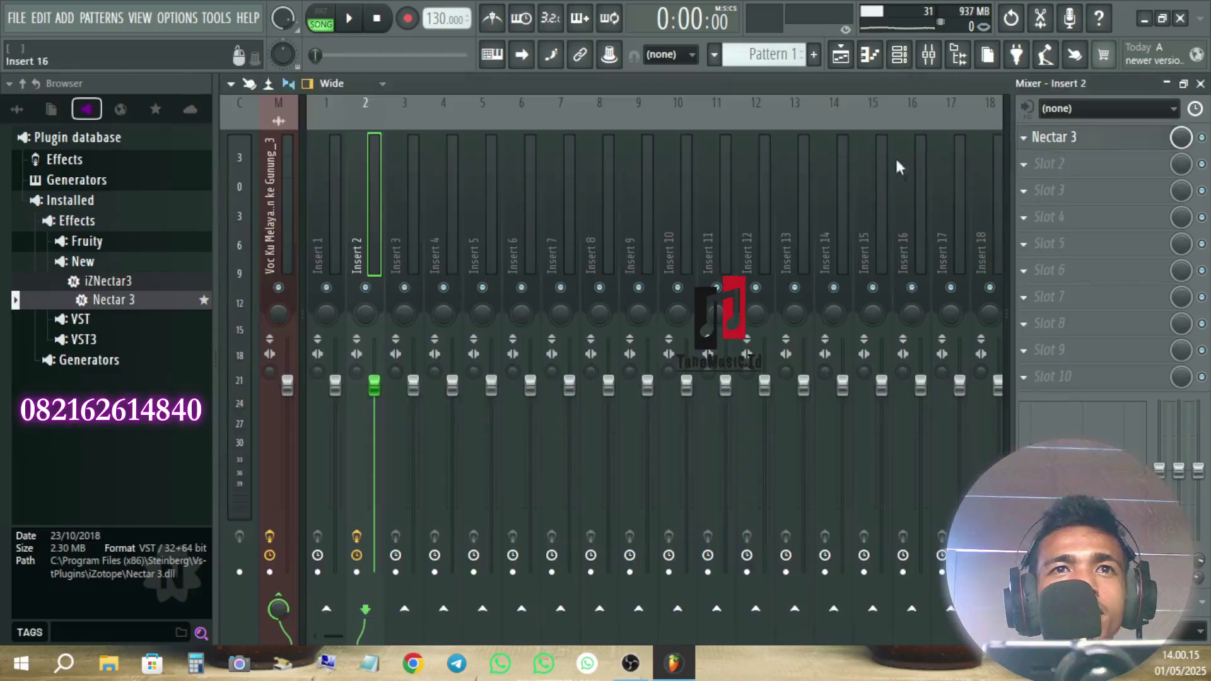
left_click(1201, 84)
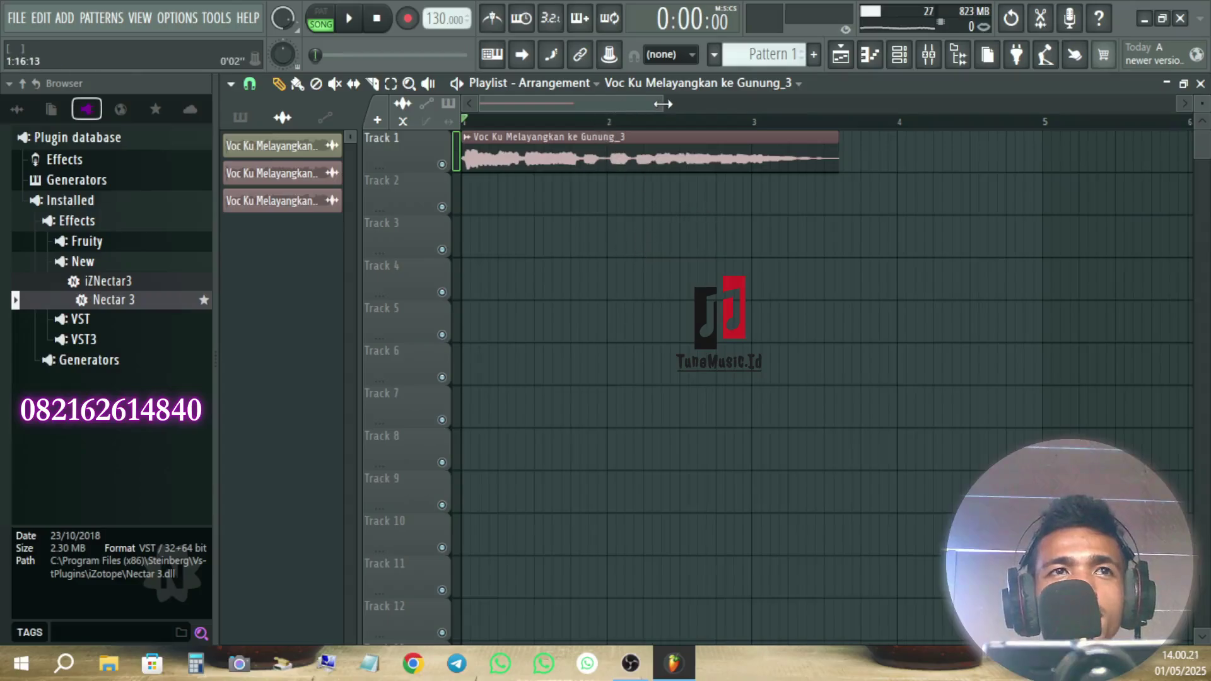
mouse_move(663, 104)
left_mouse_down()
mouse_move(737, 88)
mouse_move(682, 100)
left_mouse_up()
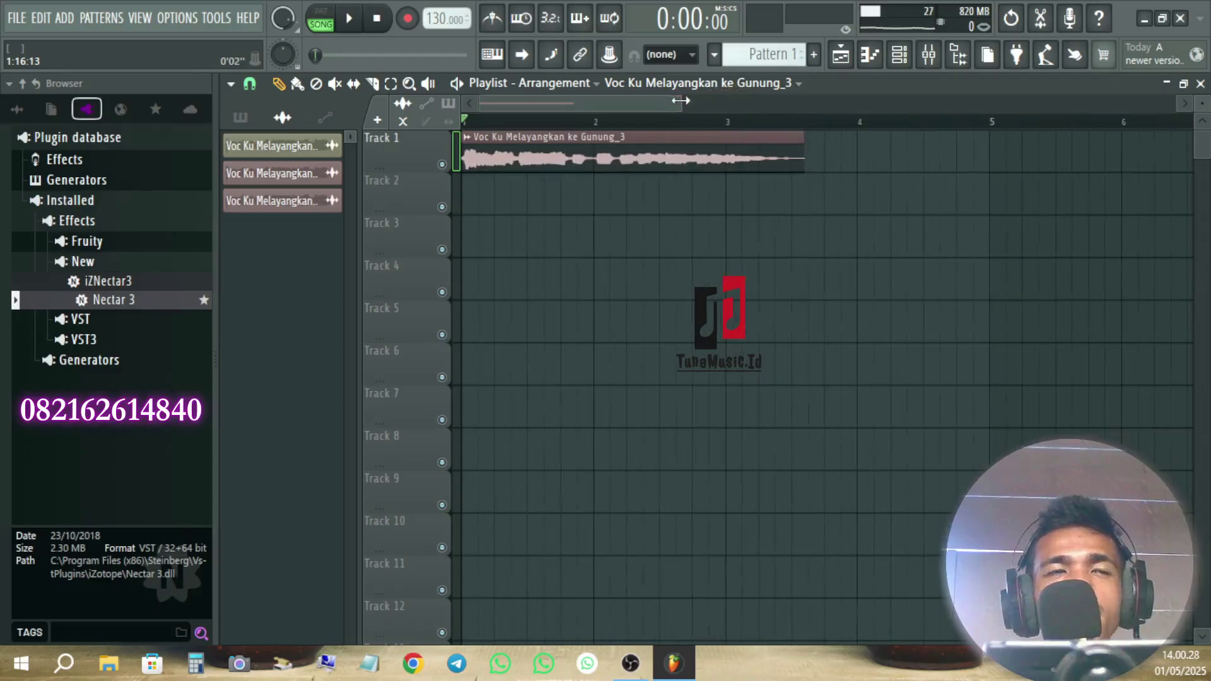
key("space")
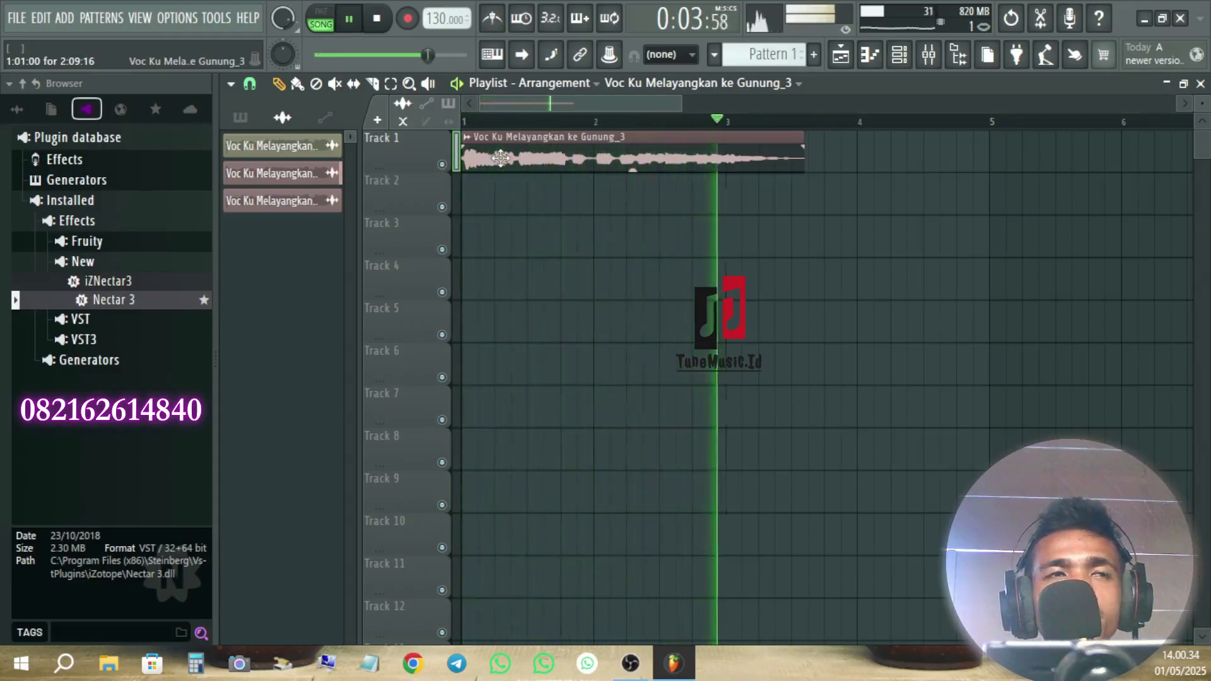
key("space")
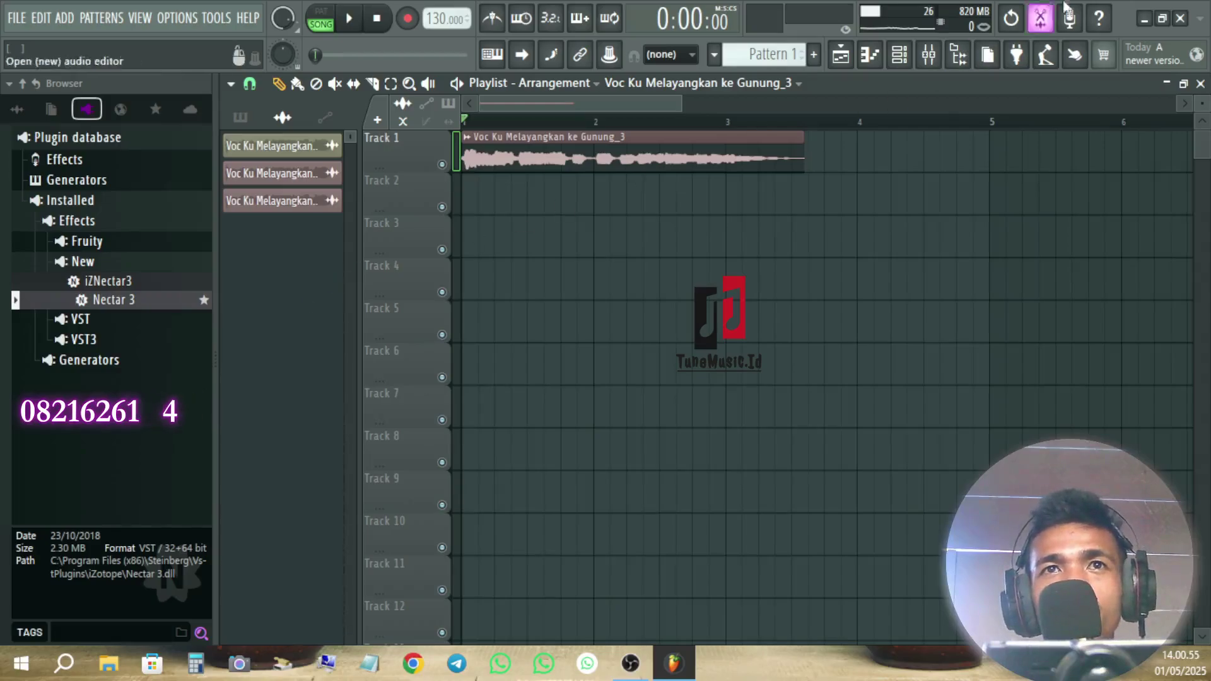
Close FL Studio without saving the changes to the untitled project
left_click(1180, 19)
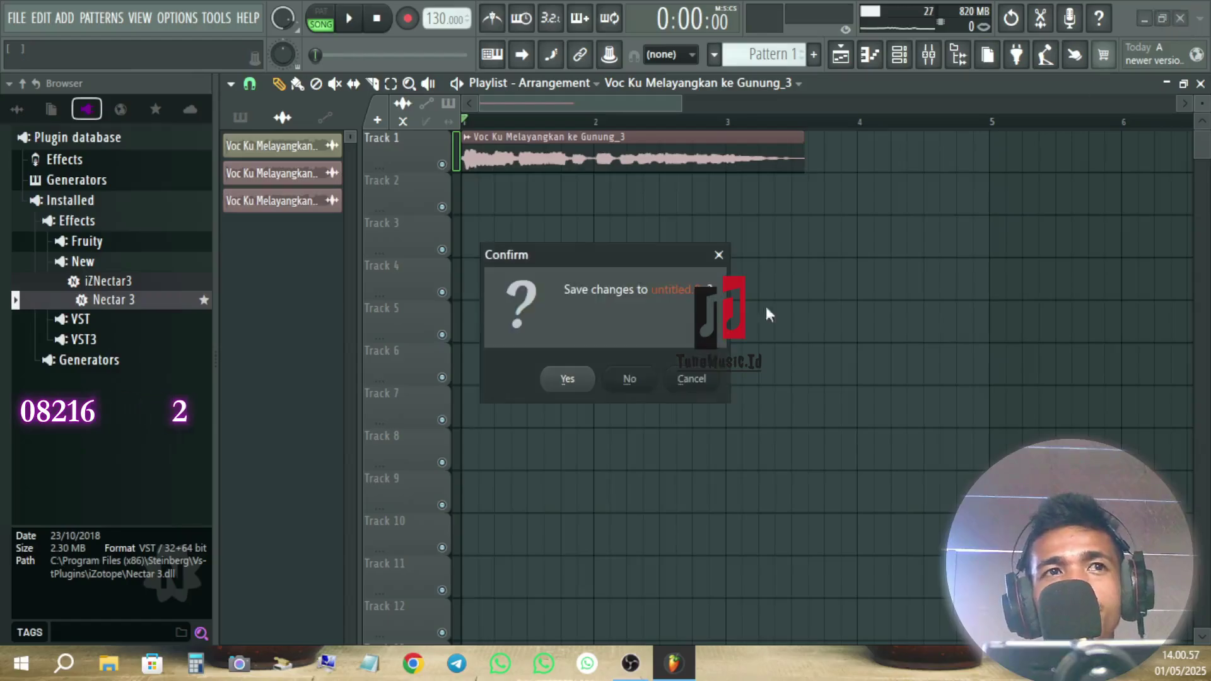
left_click(629, 380)
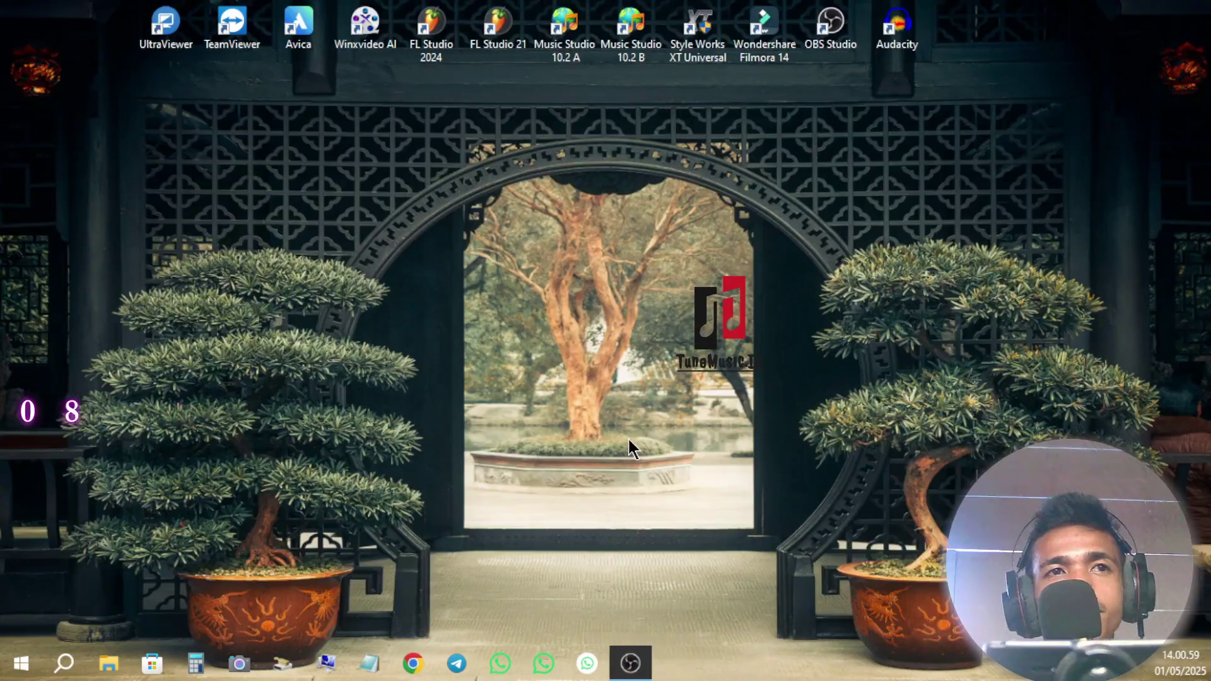